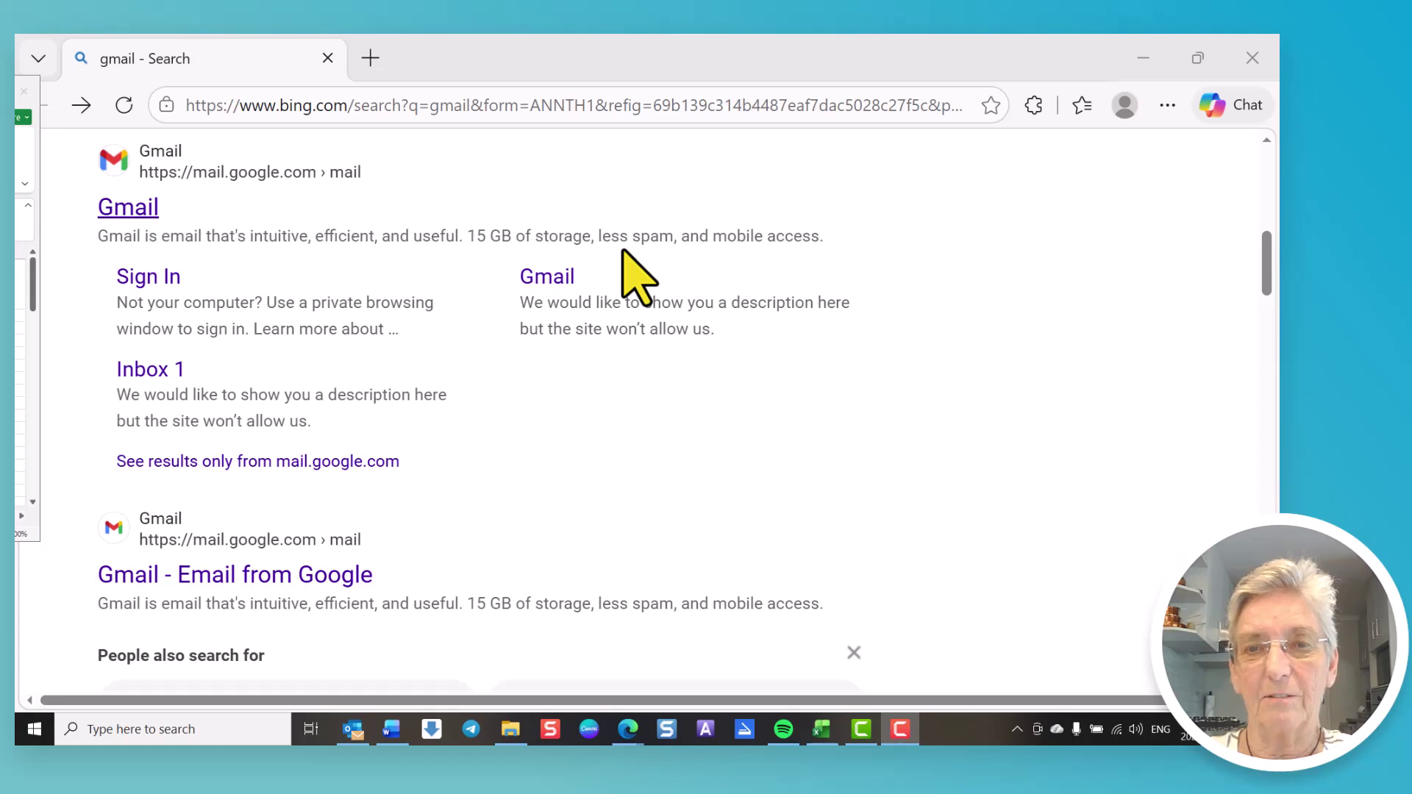
Step: Open the Gmail search result and look over its sign-in page
left_click(125, 208)
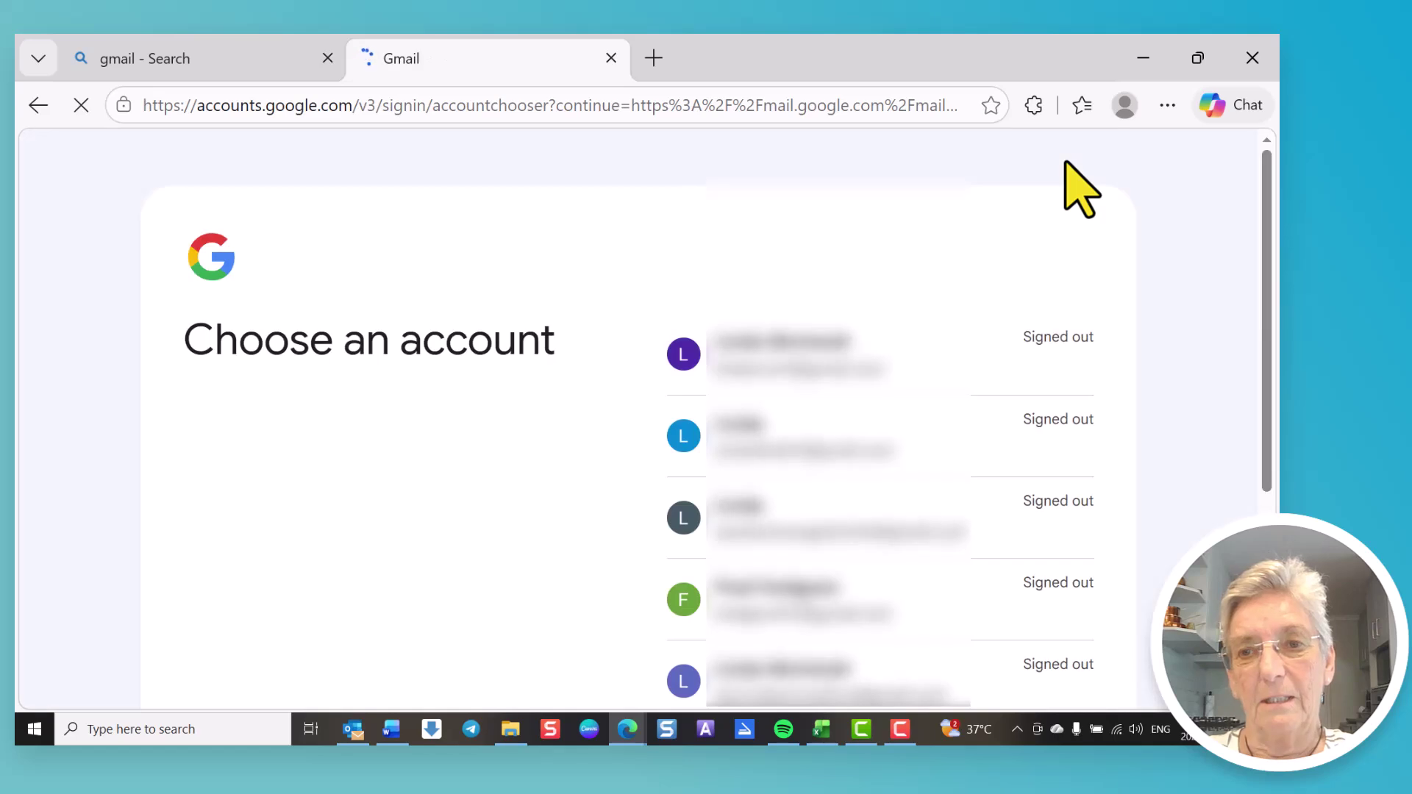
scroll(1050, 359, "down", 5)
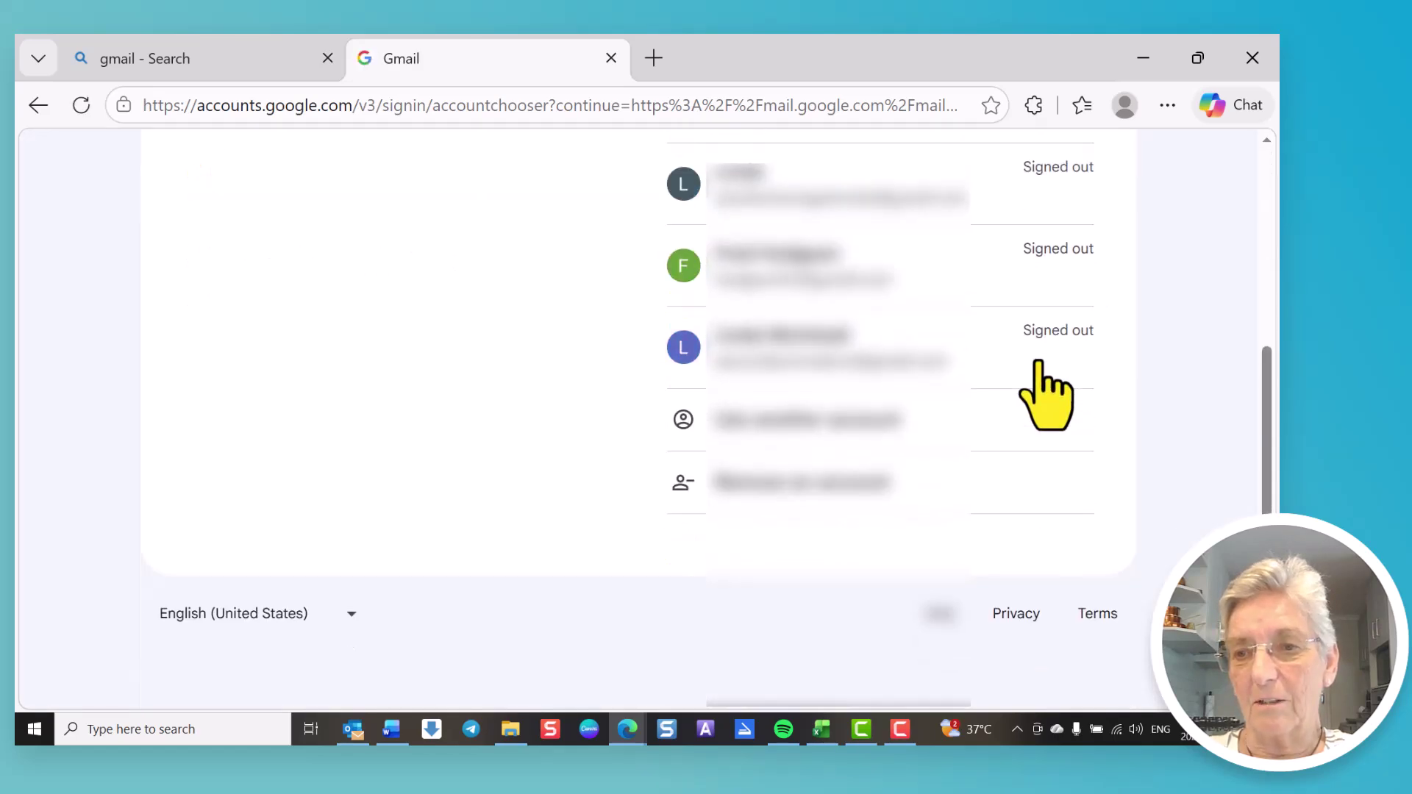
scroll(1044, 394, "up", 5)
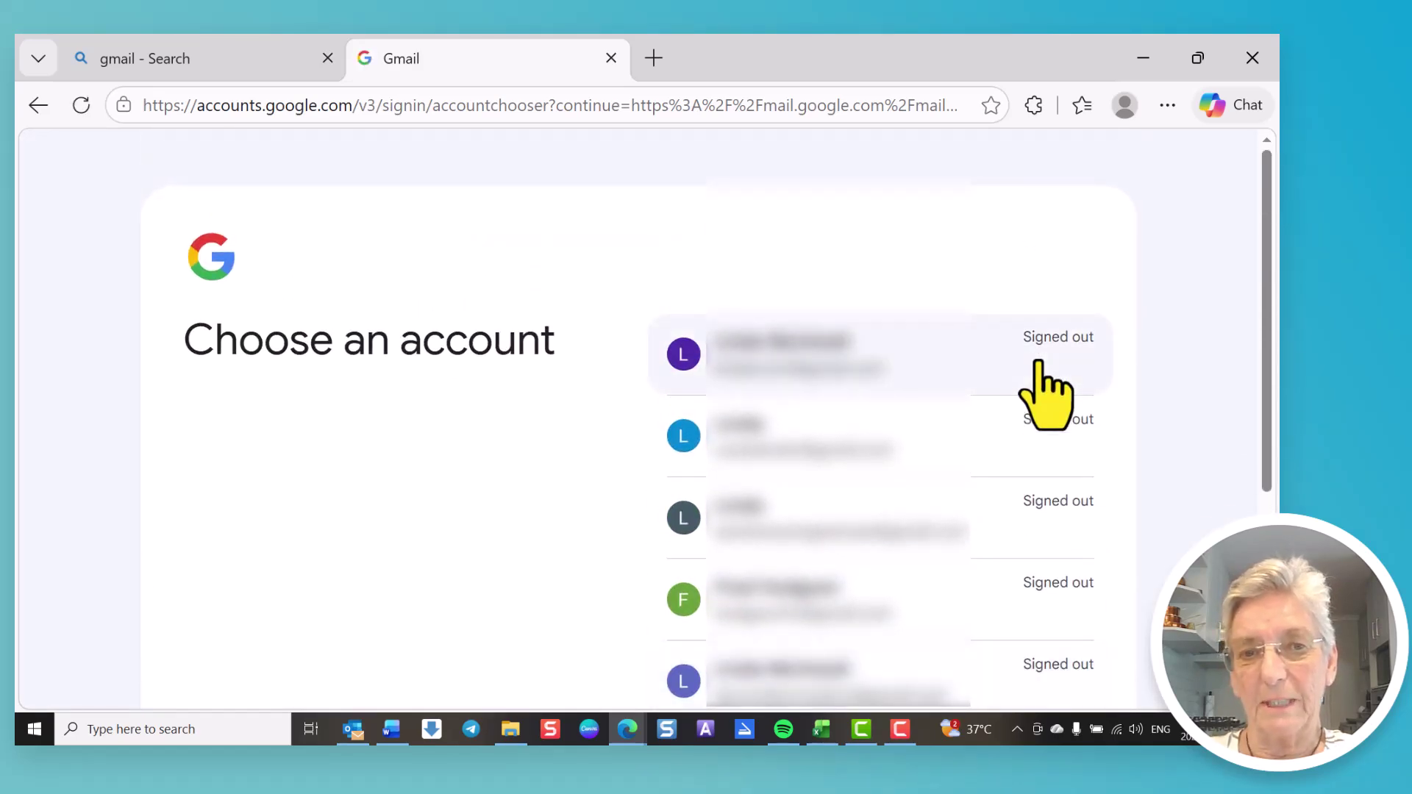
scroll(1045, 393, "down", 3)
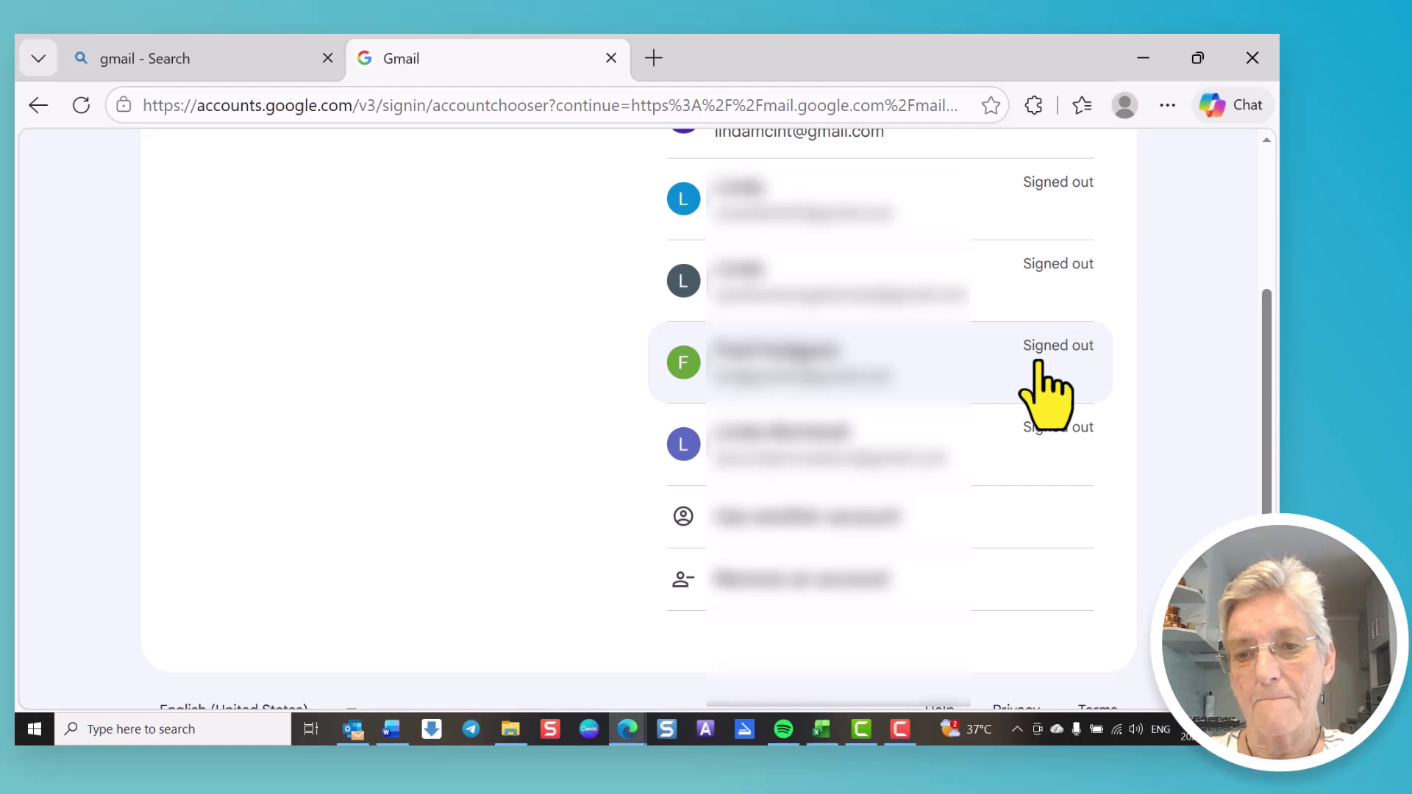
Step: Start a new Google account for personal use via Use another account
left_click(784, 520)
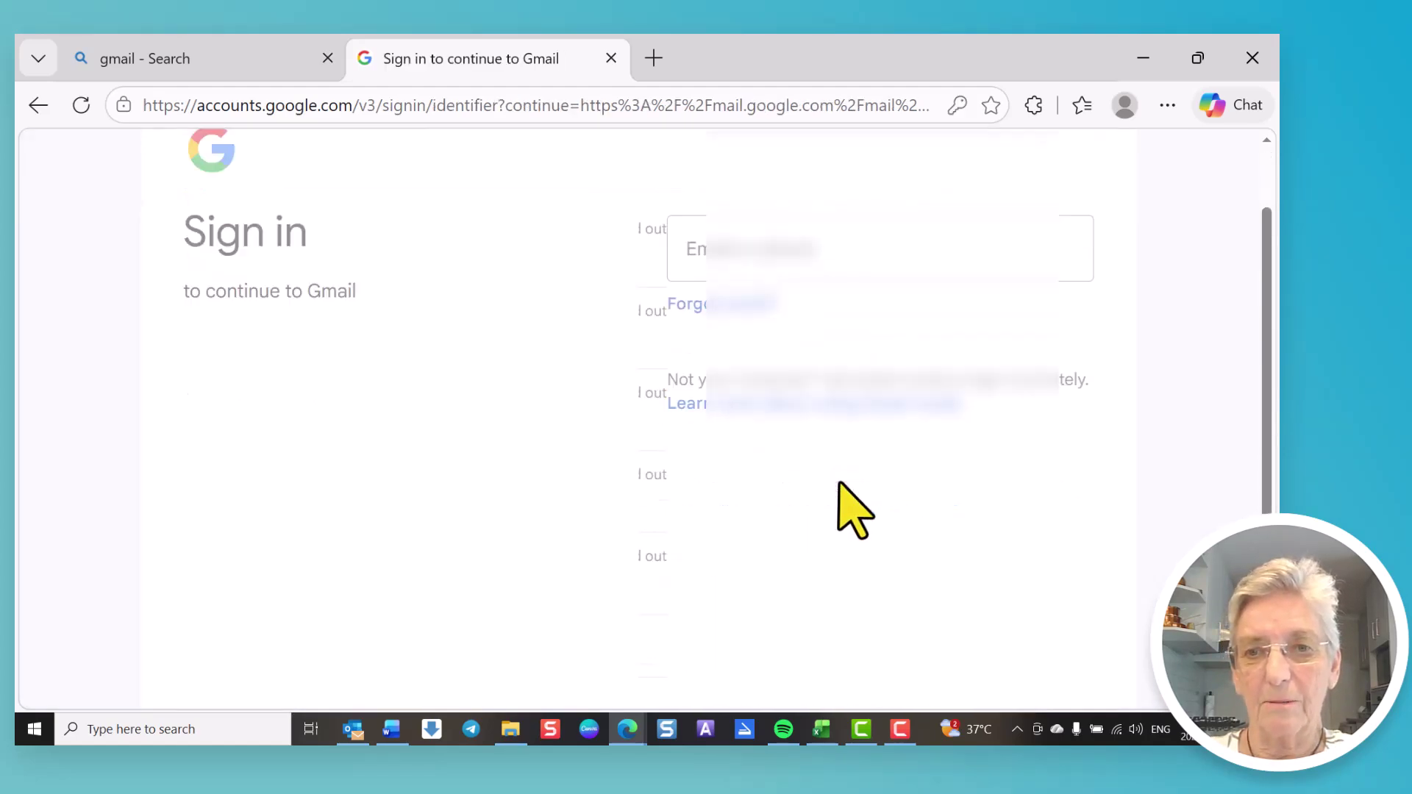
scroll(844, 489, "down", 1)
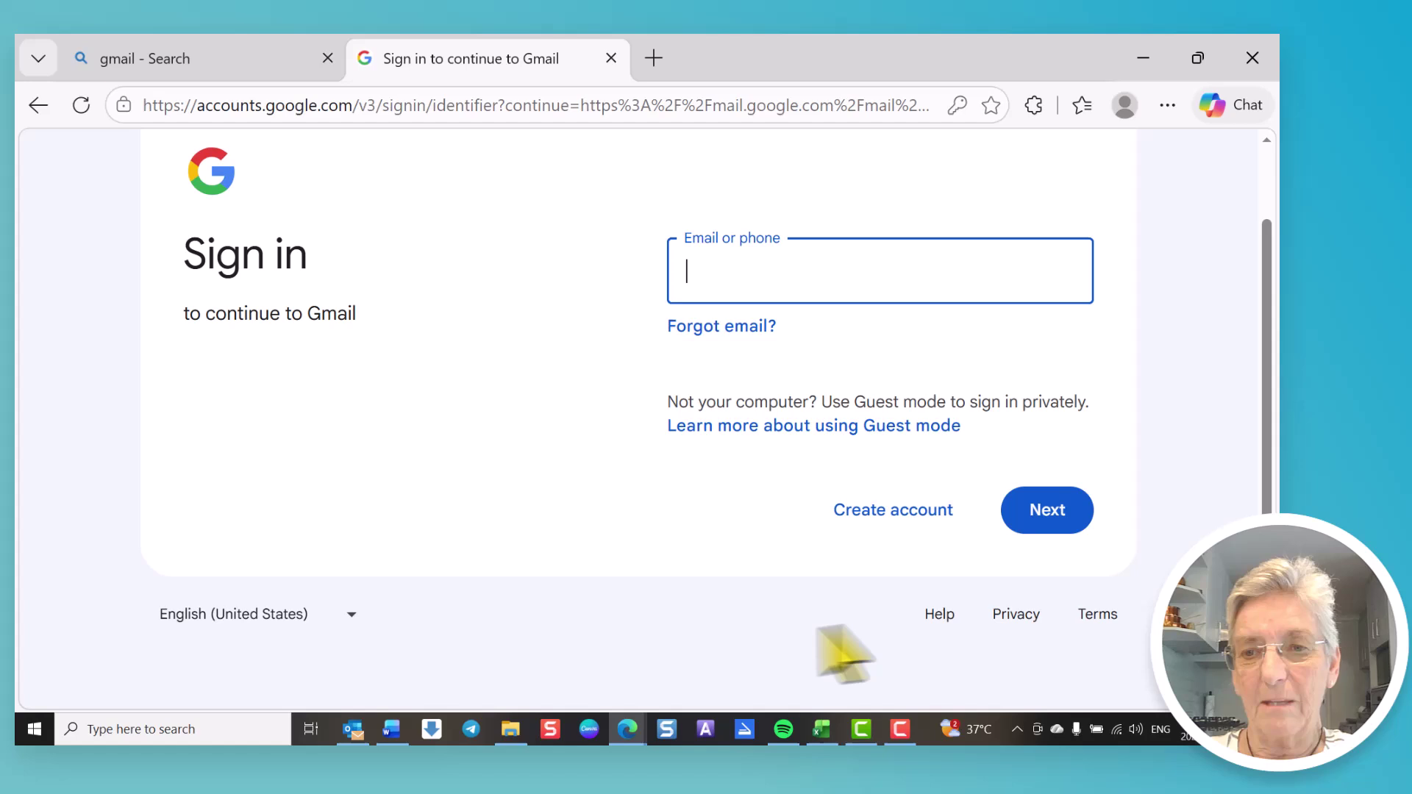
left_click(891, 511)
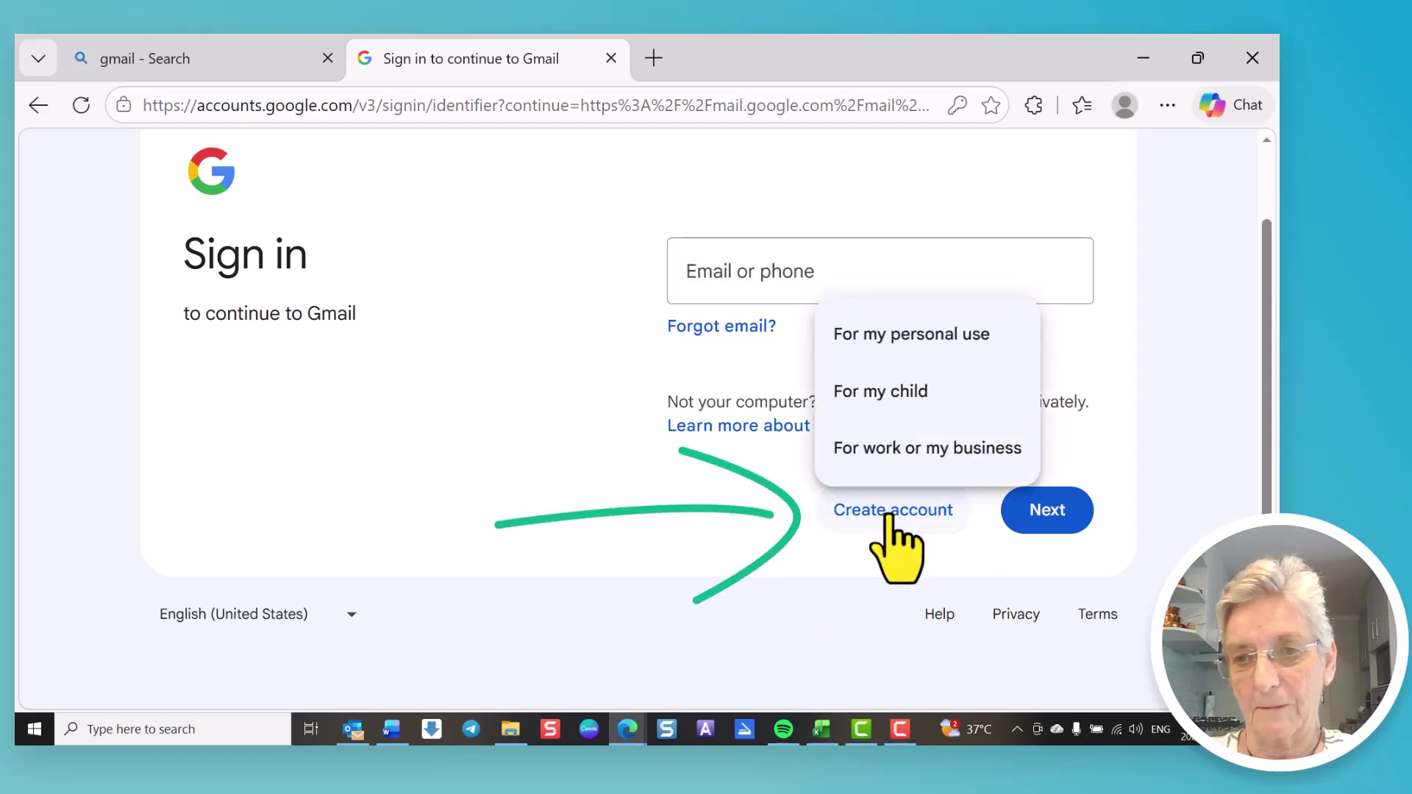
left_click(925, 339)
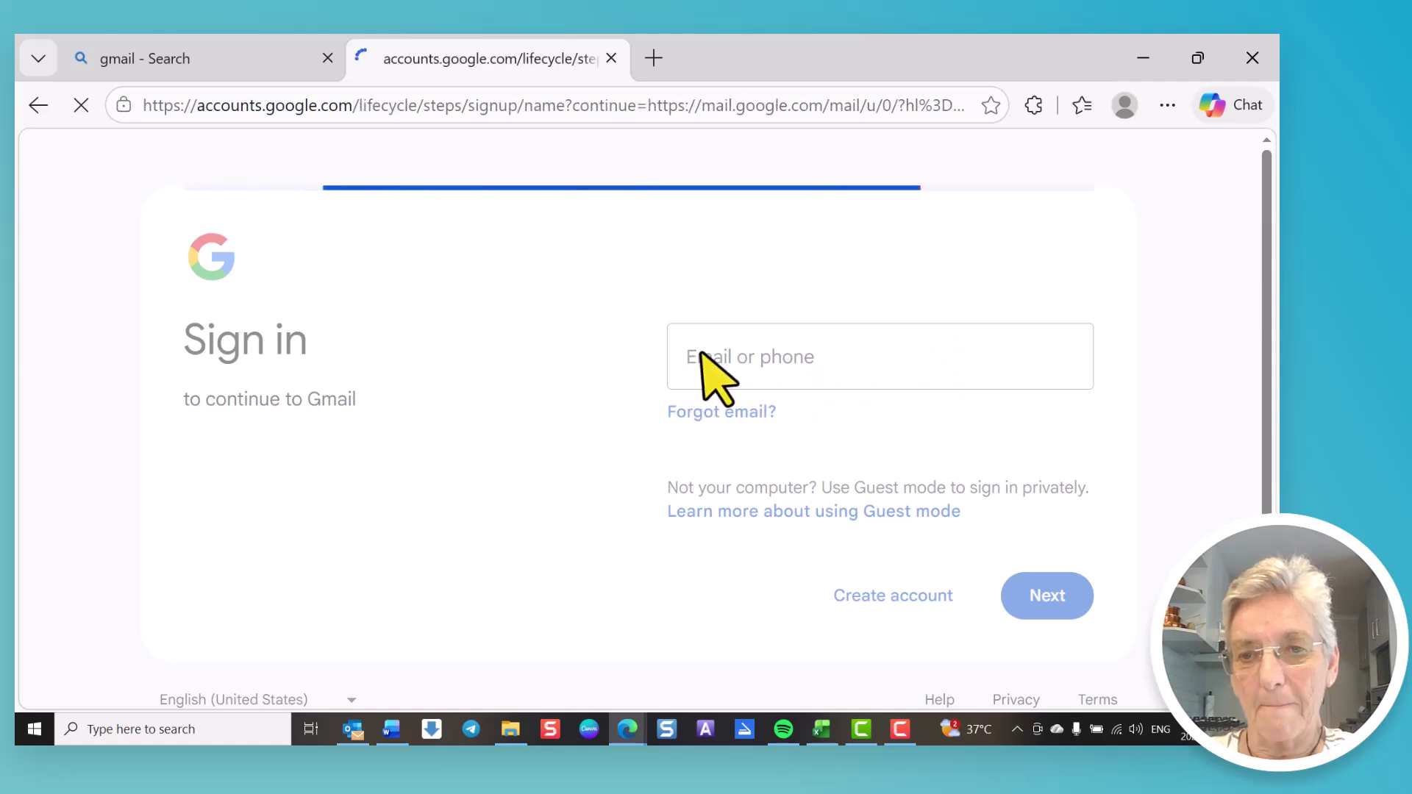
Step: Enter the account's first name, leave the last name blank, and continue
left_click(741, 358)
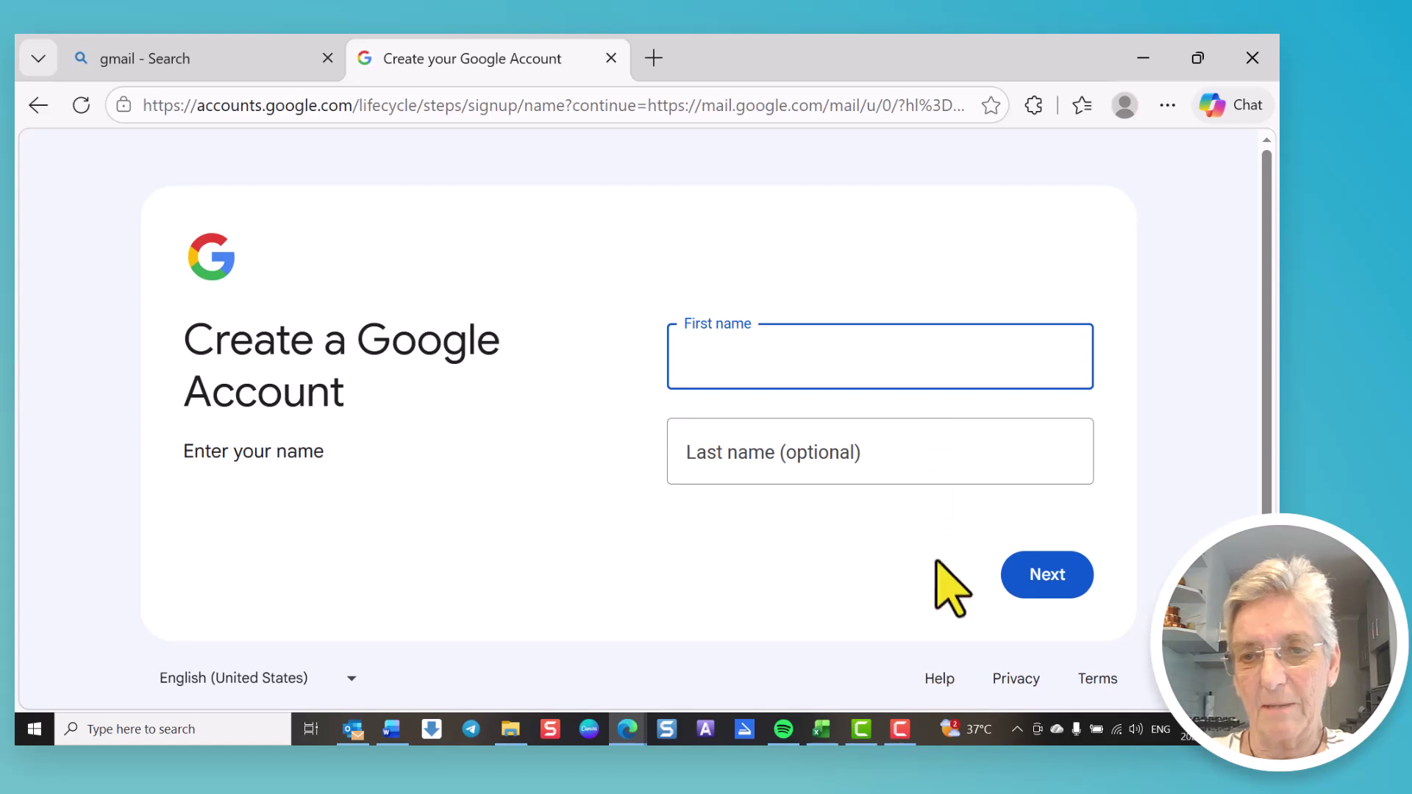
type("Lin")
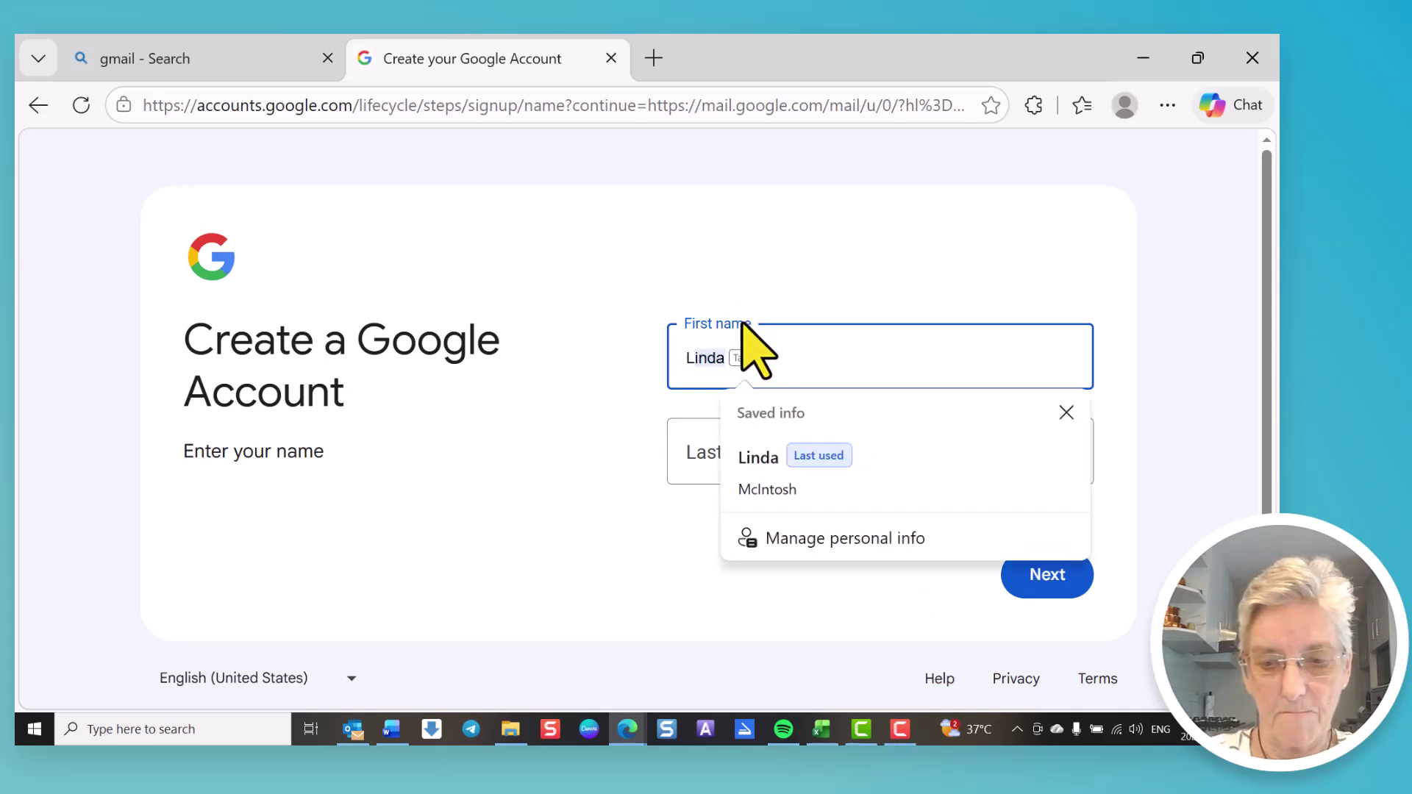
type("da")
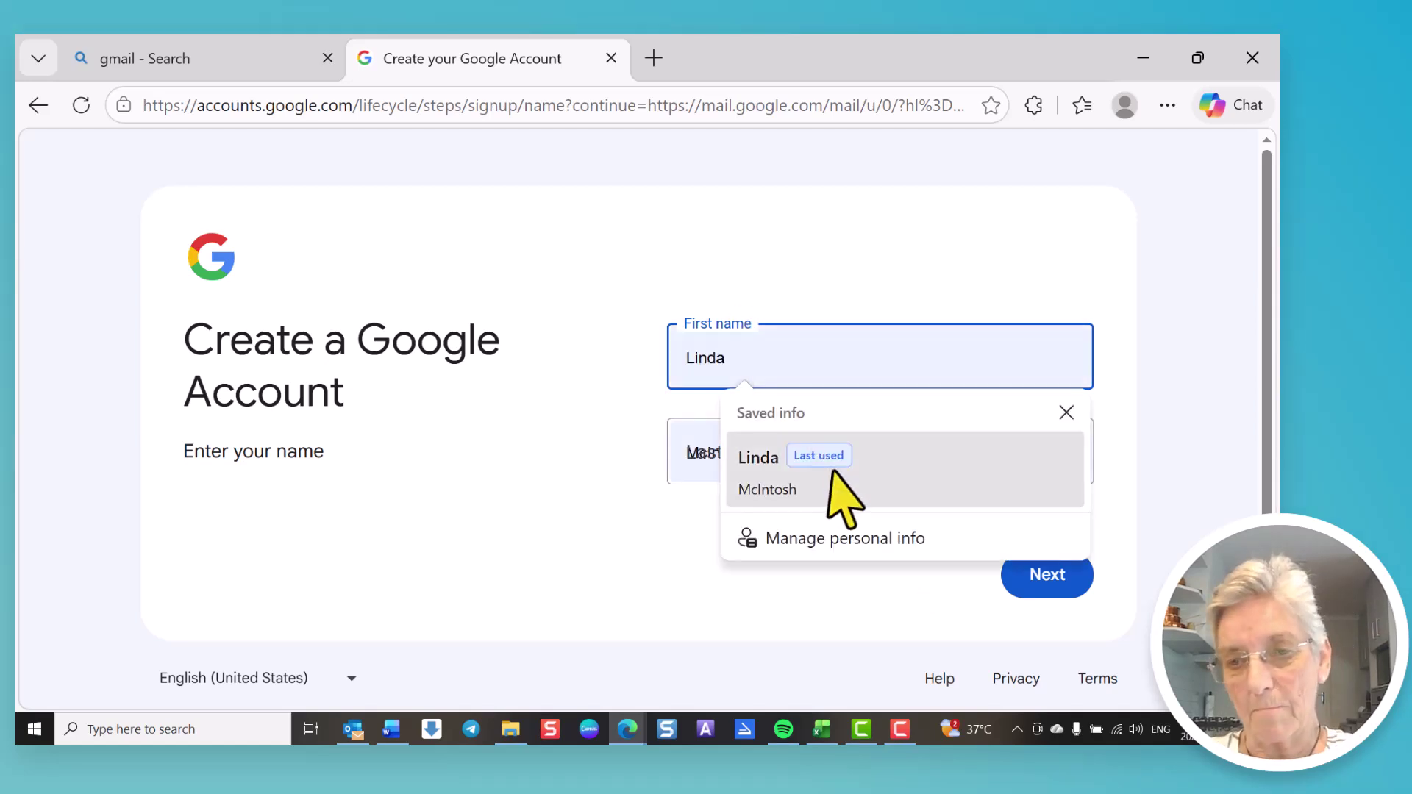
left_click(956, 625)
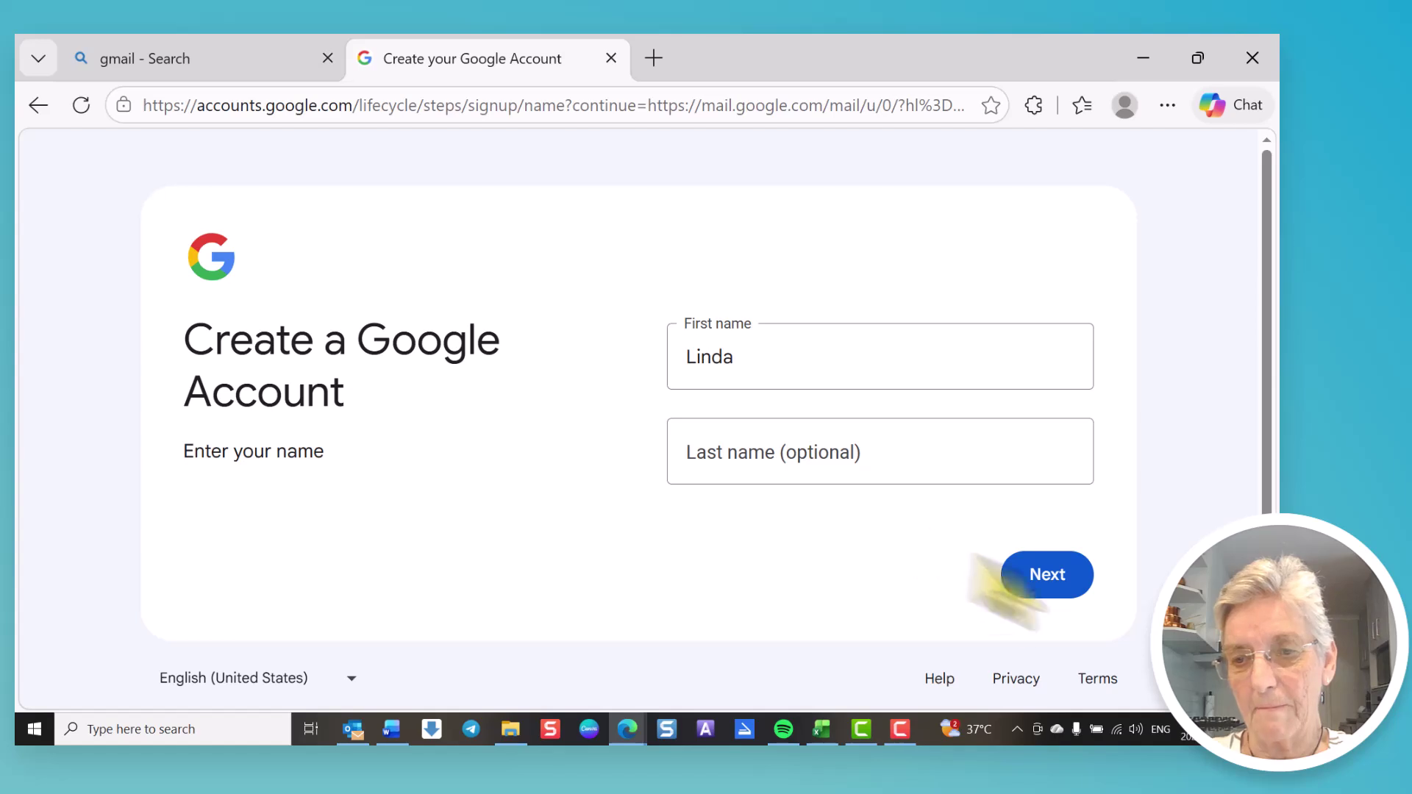
left_click(1057, 576)
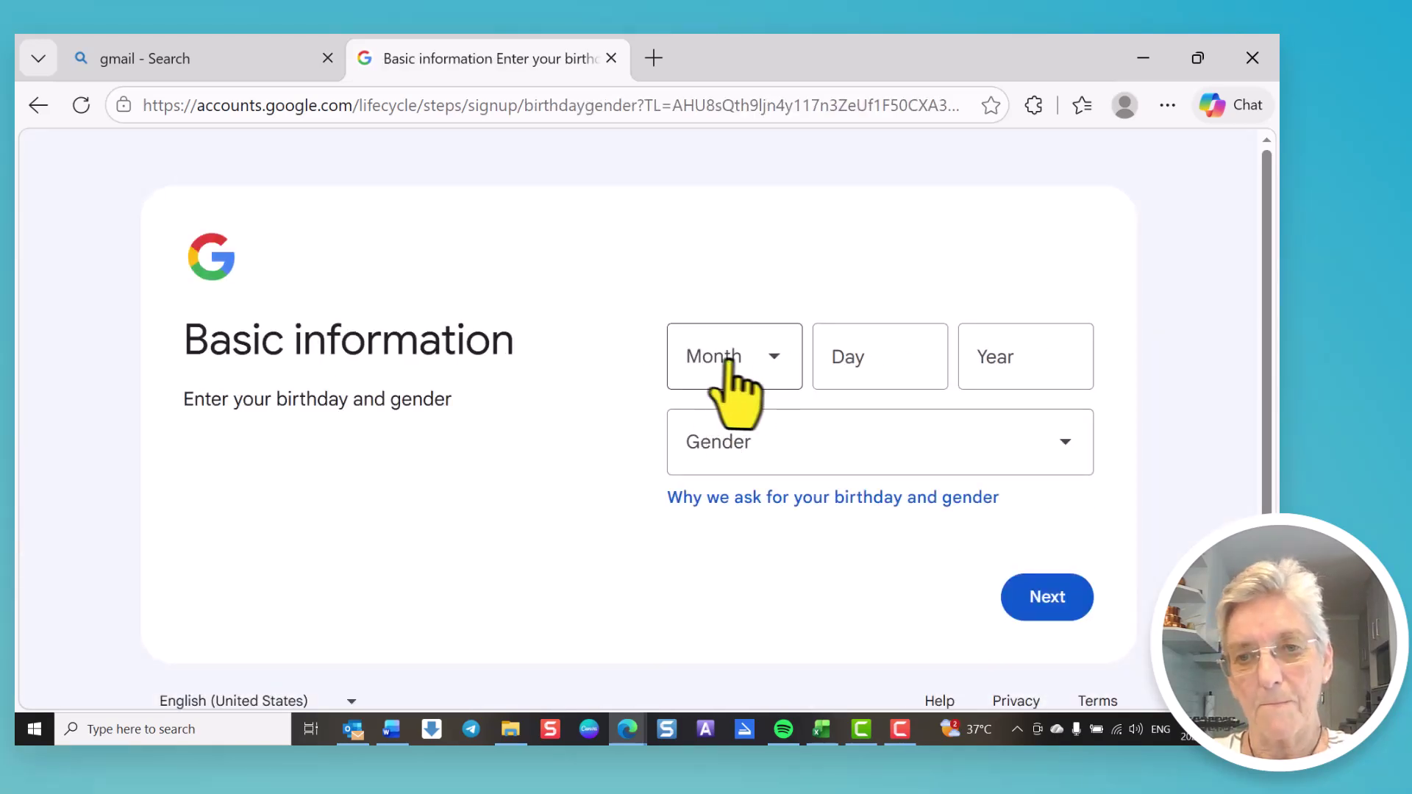
Step: Set the birthday to April 10, 1990
left_click(772, 361)
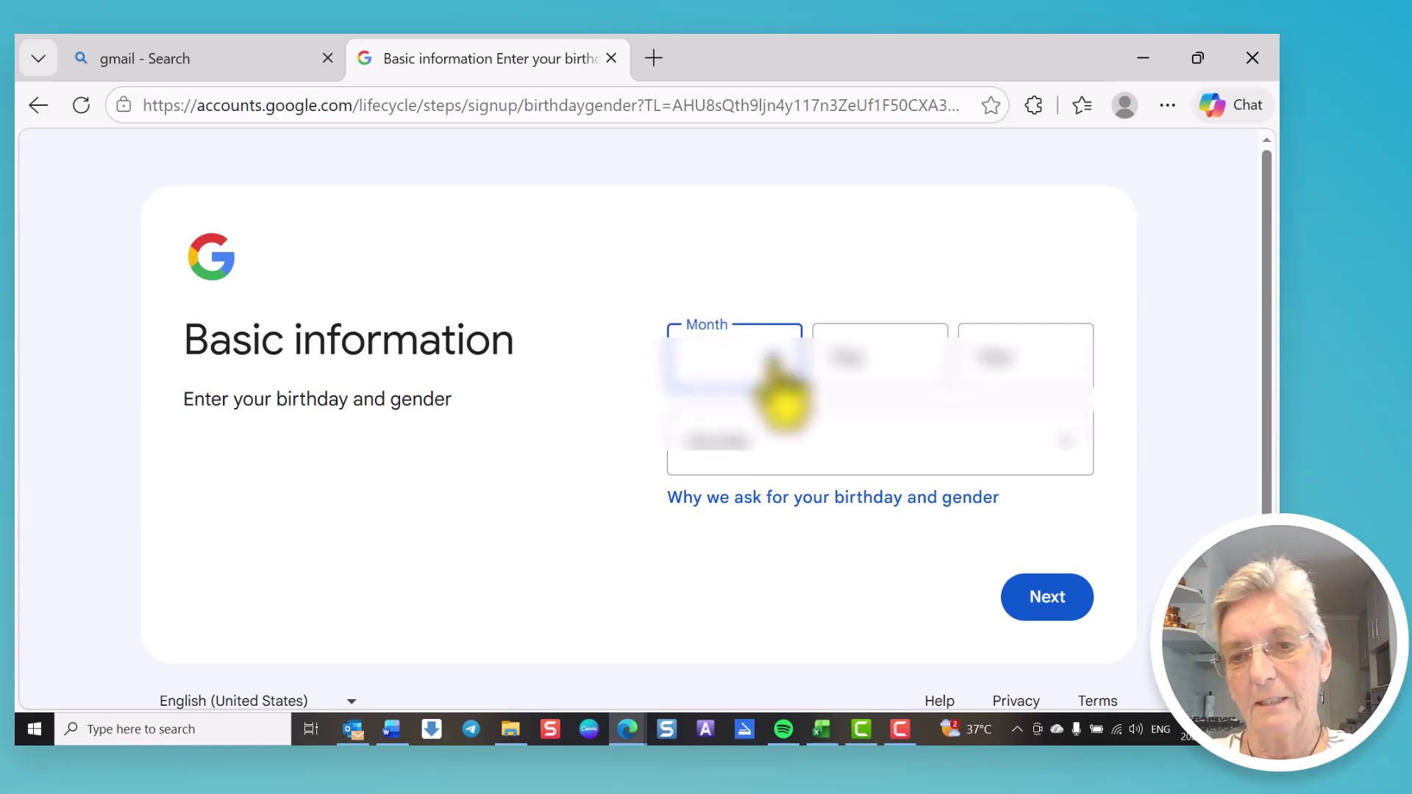
key("Return")
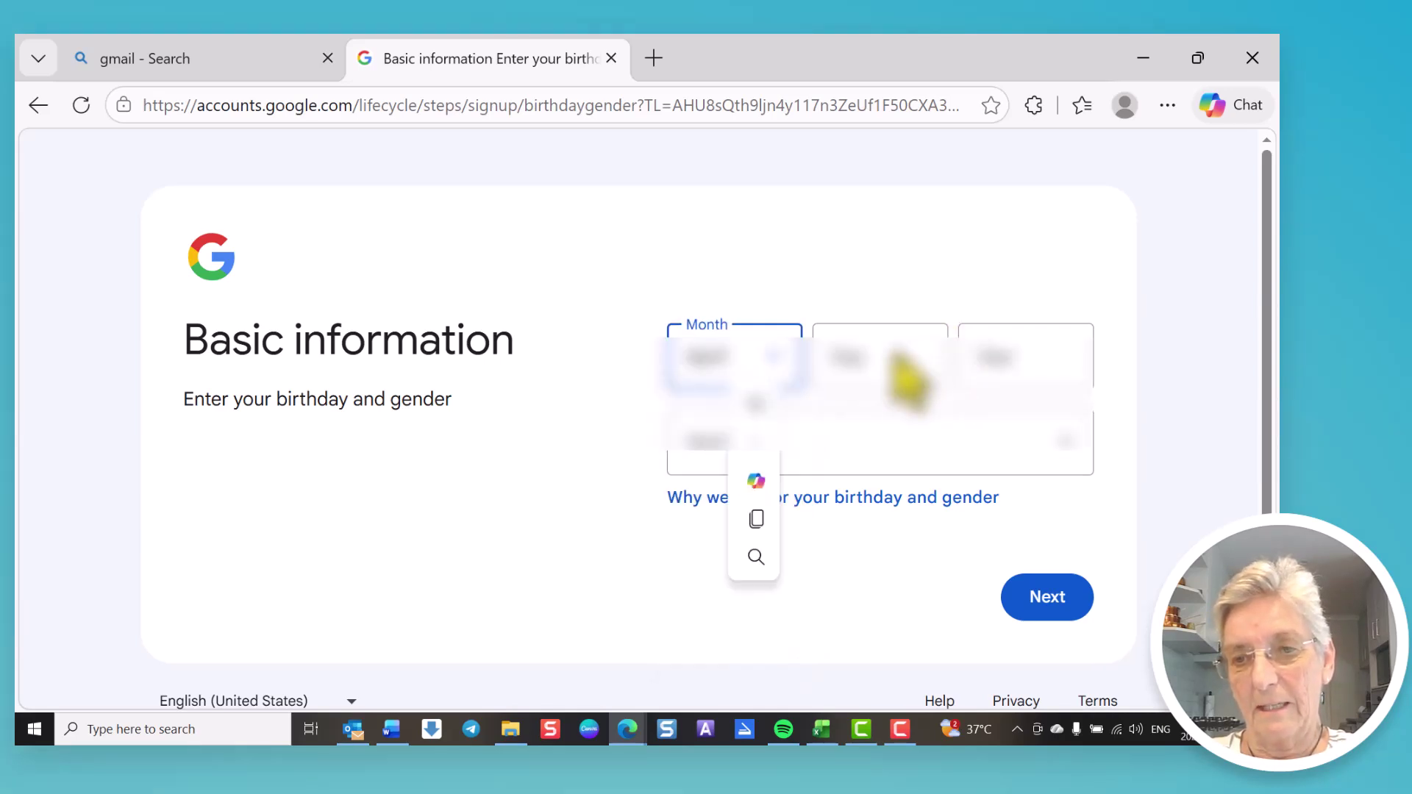
left_click(895, 357)
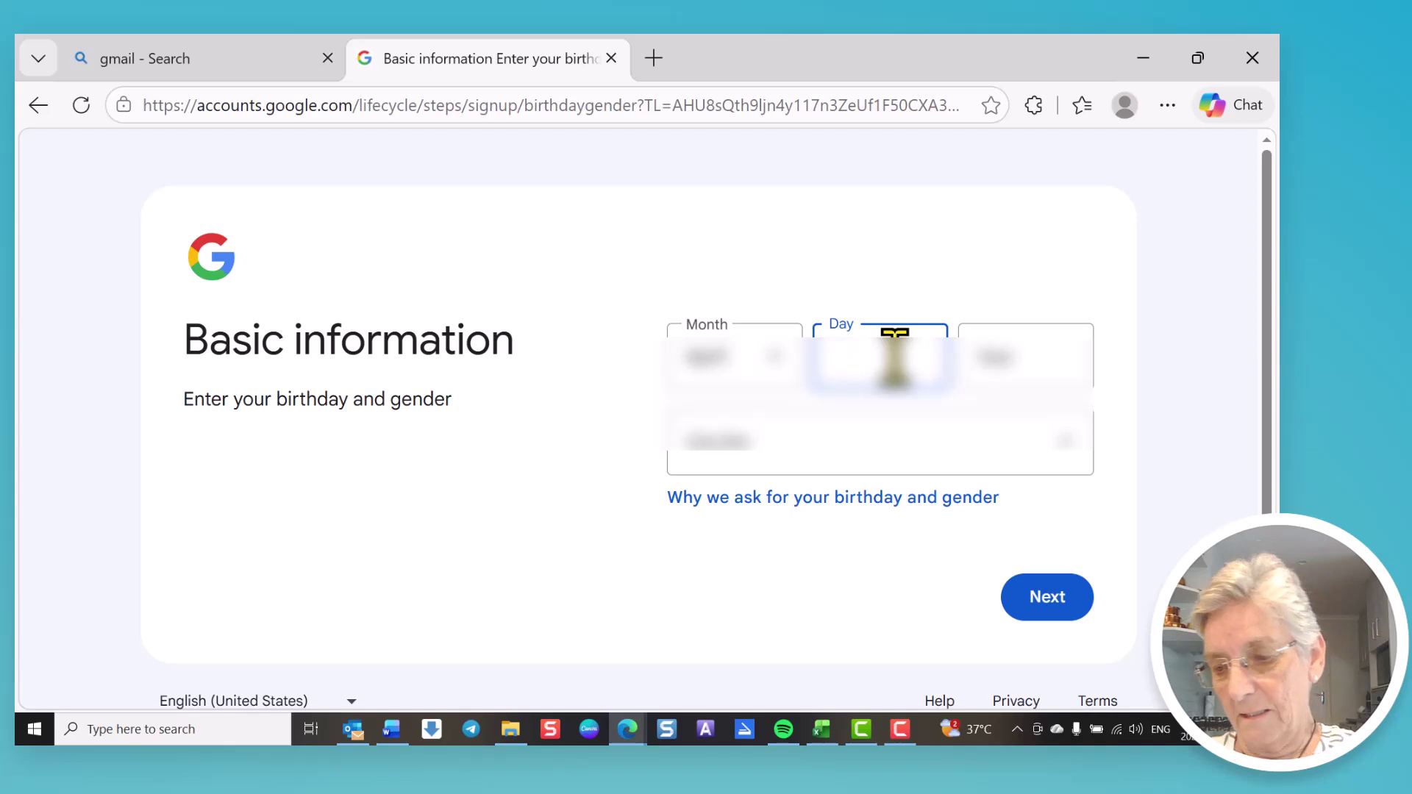
type("10")
left_click(1018, 357)
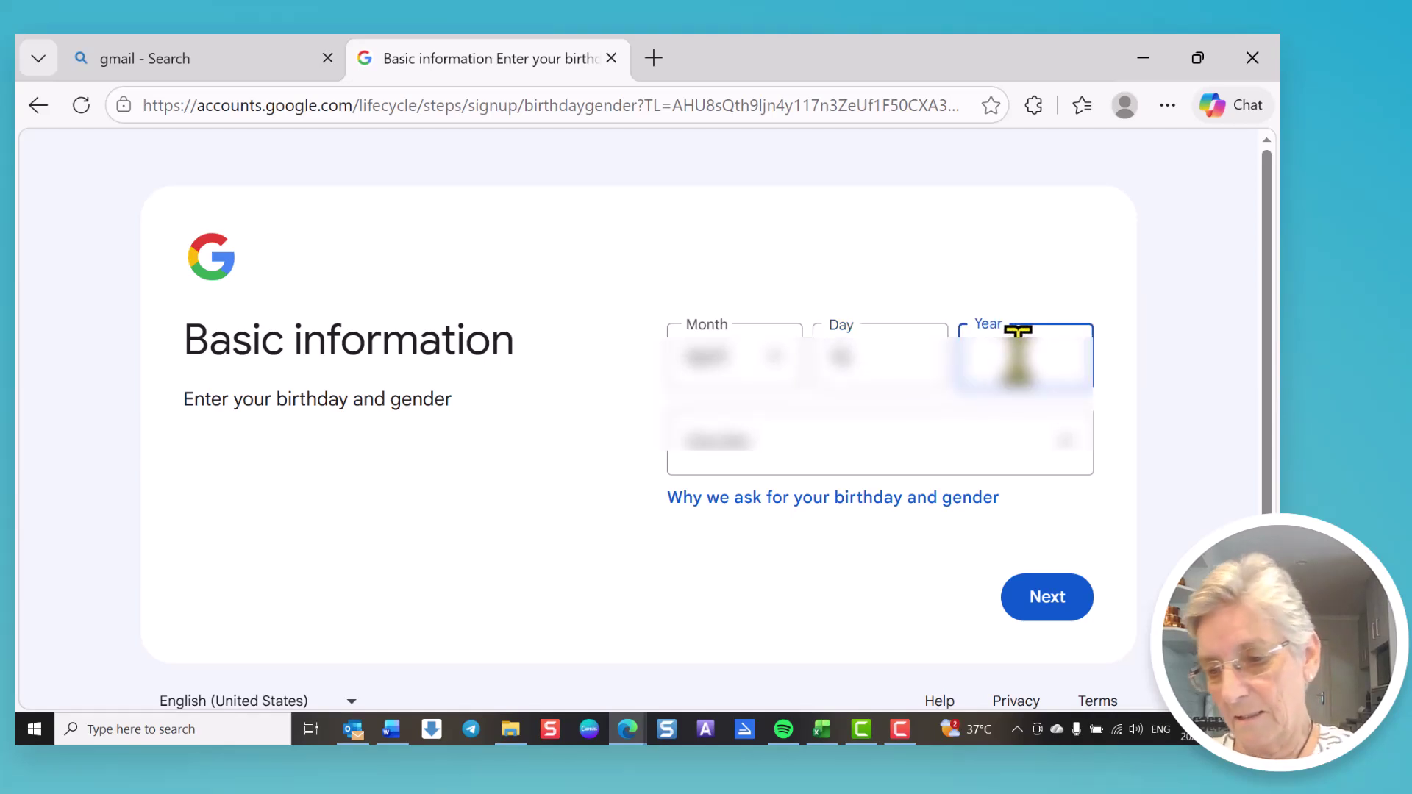
type("1990")
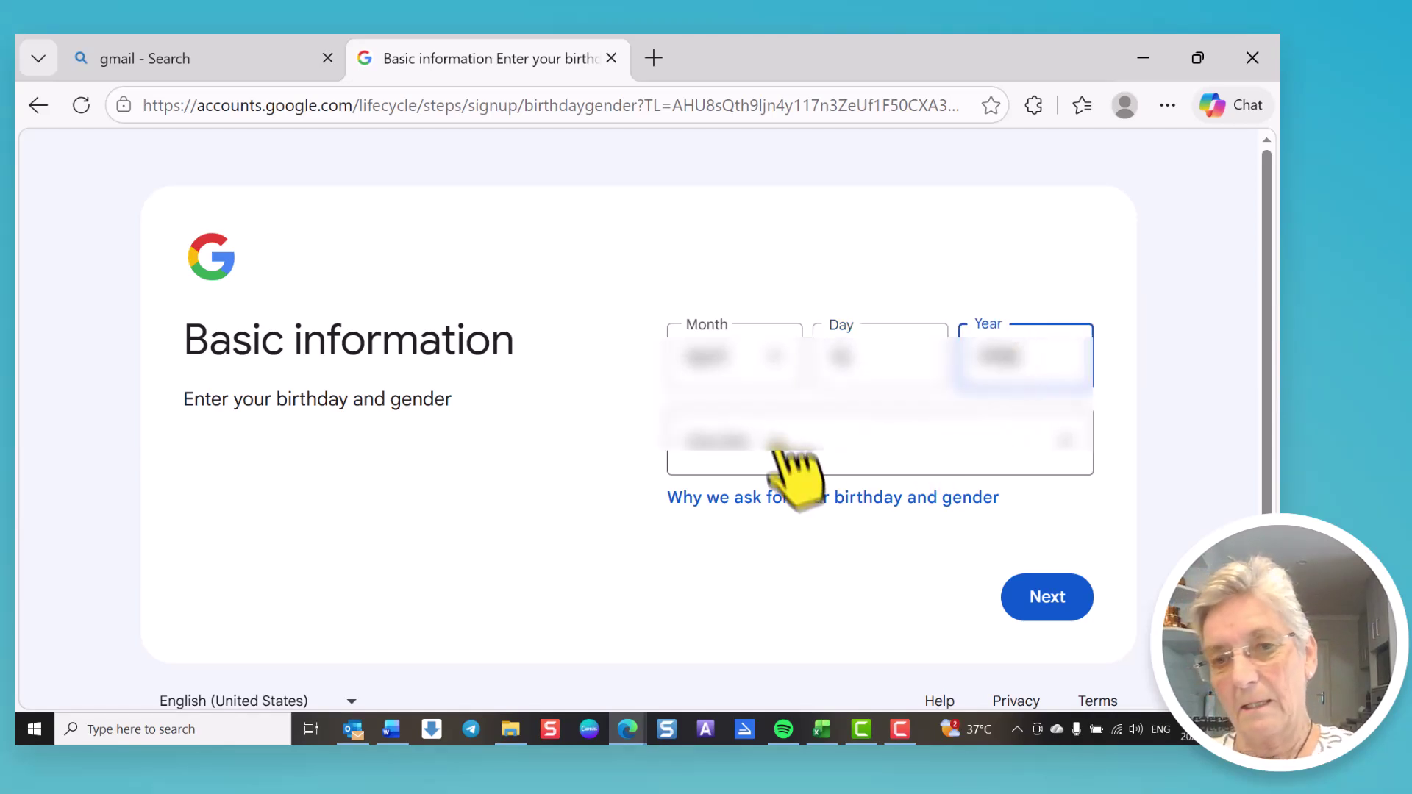
Step: Pick the gender and read why Google asks for birthday and gender
left_click(772, 441)
left_click(734, 211)
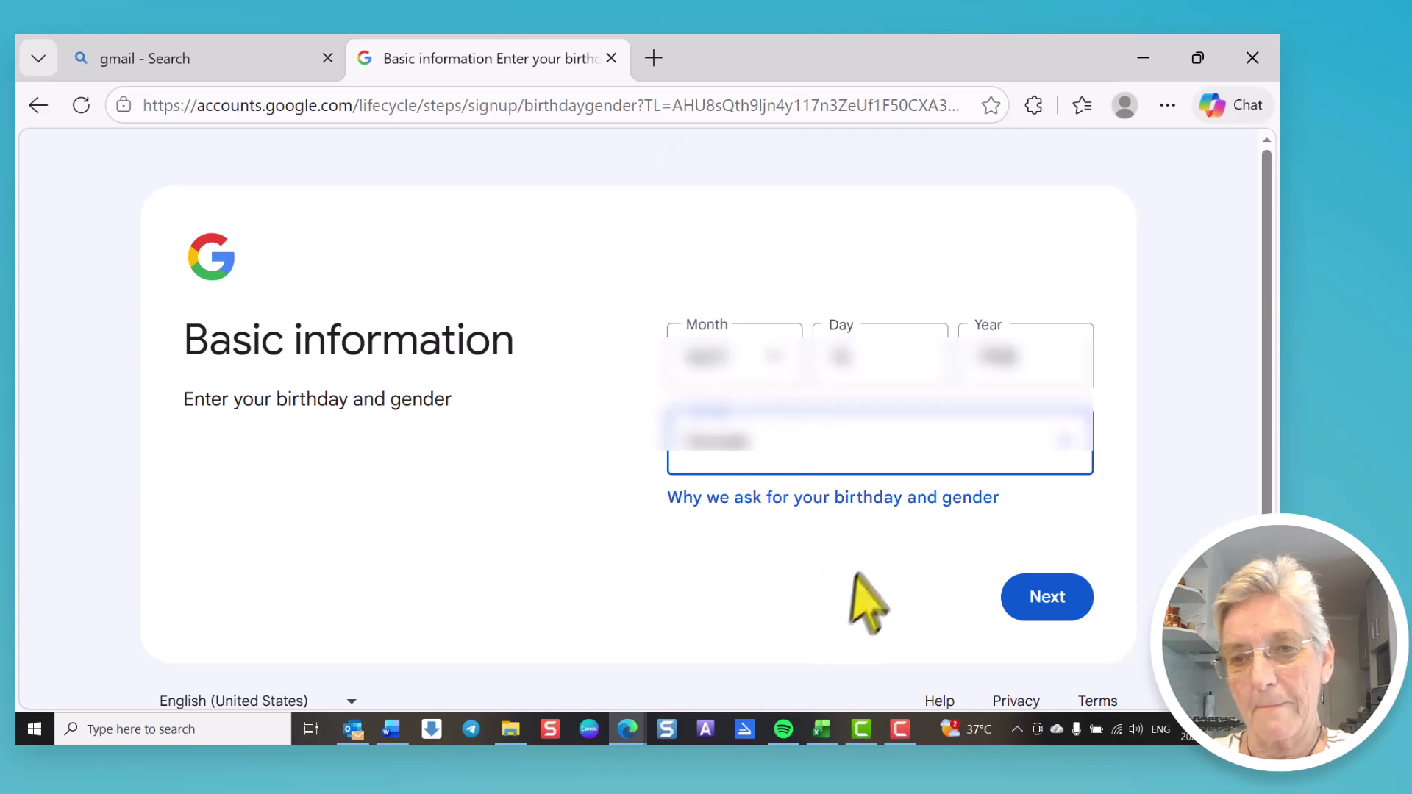
left_click(865, 498)
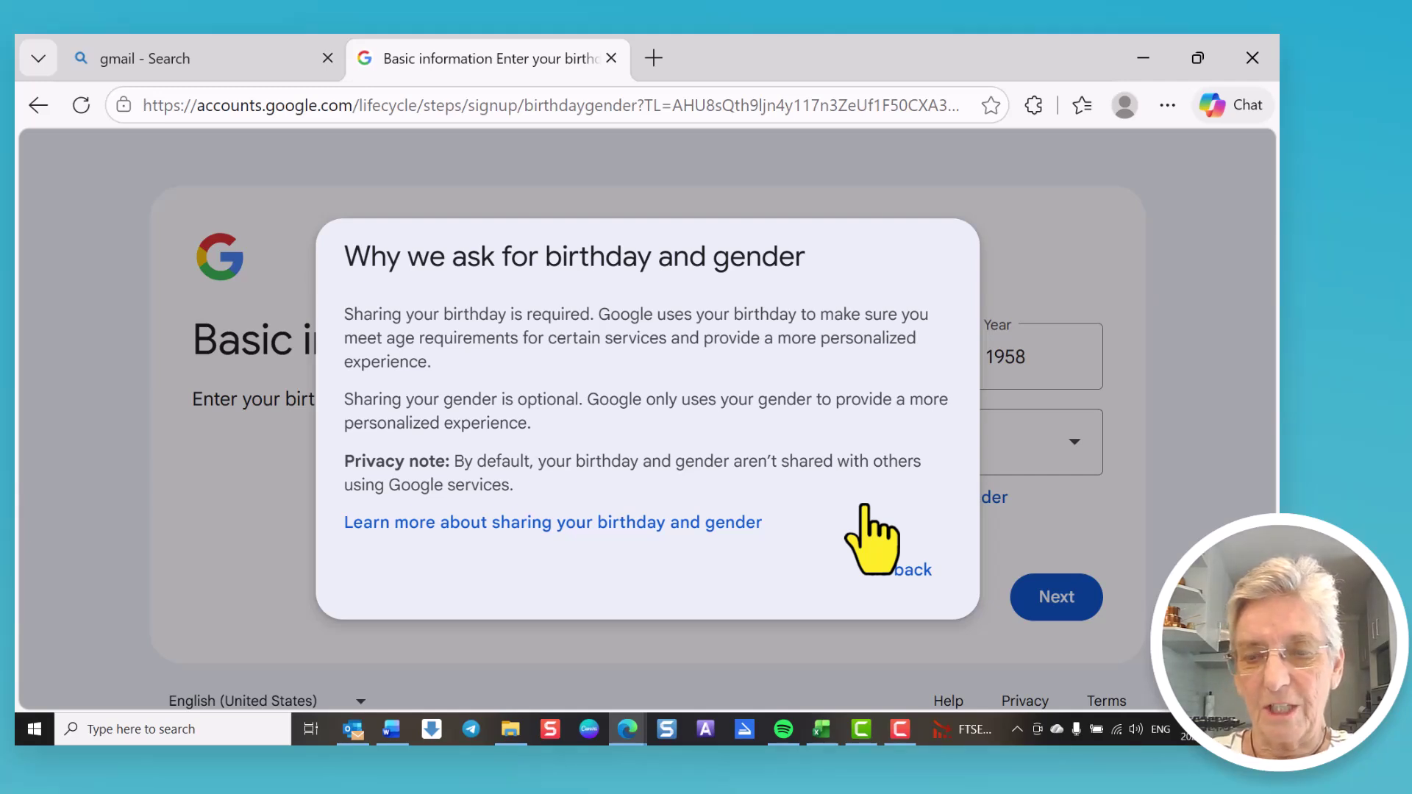
left_click(910, 571)
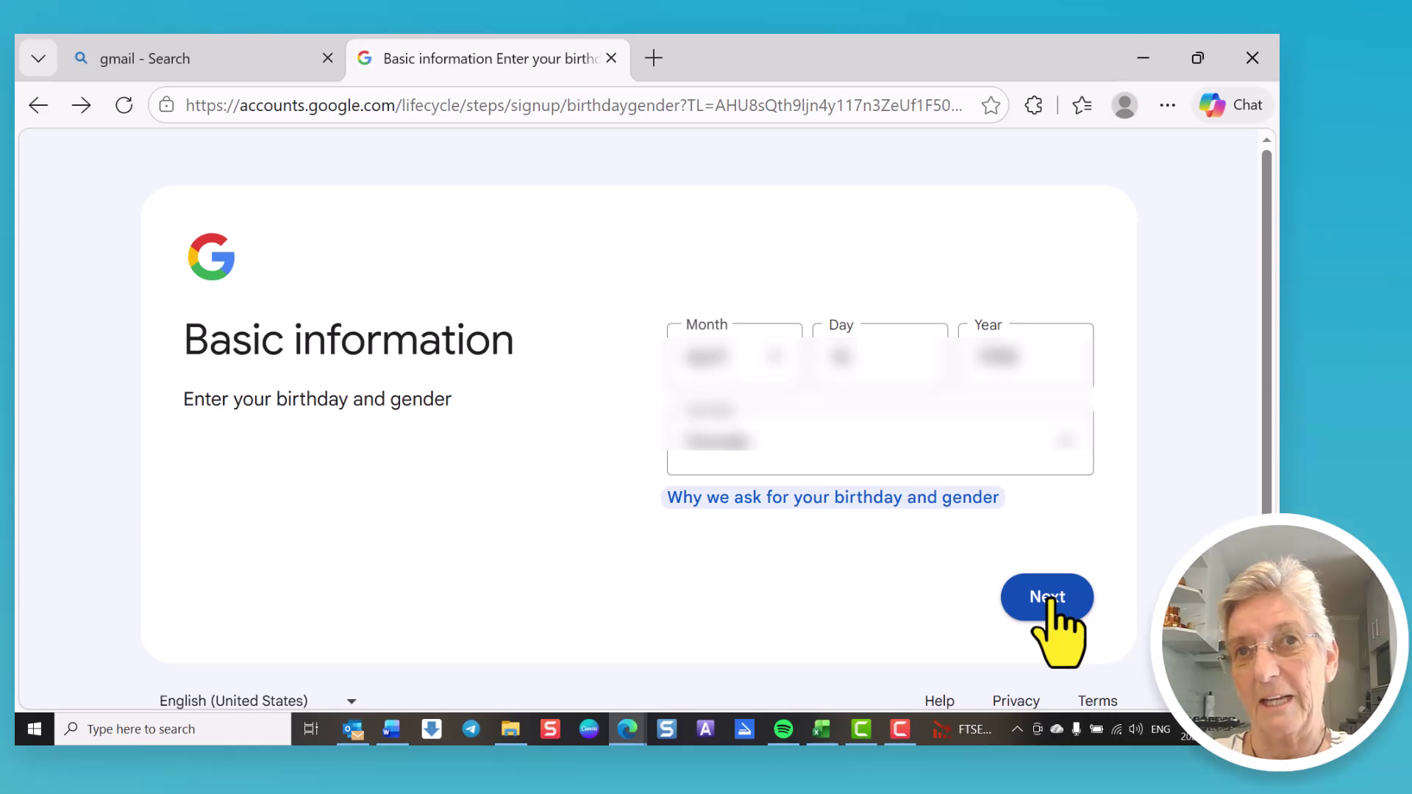
Step: Submit the basic info, then try a first custom Gmail username
left_click(1050, 599)
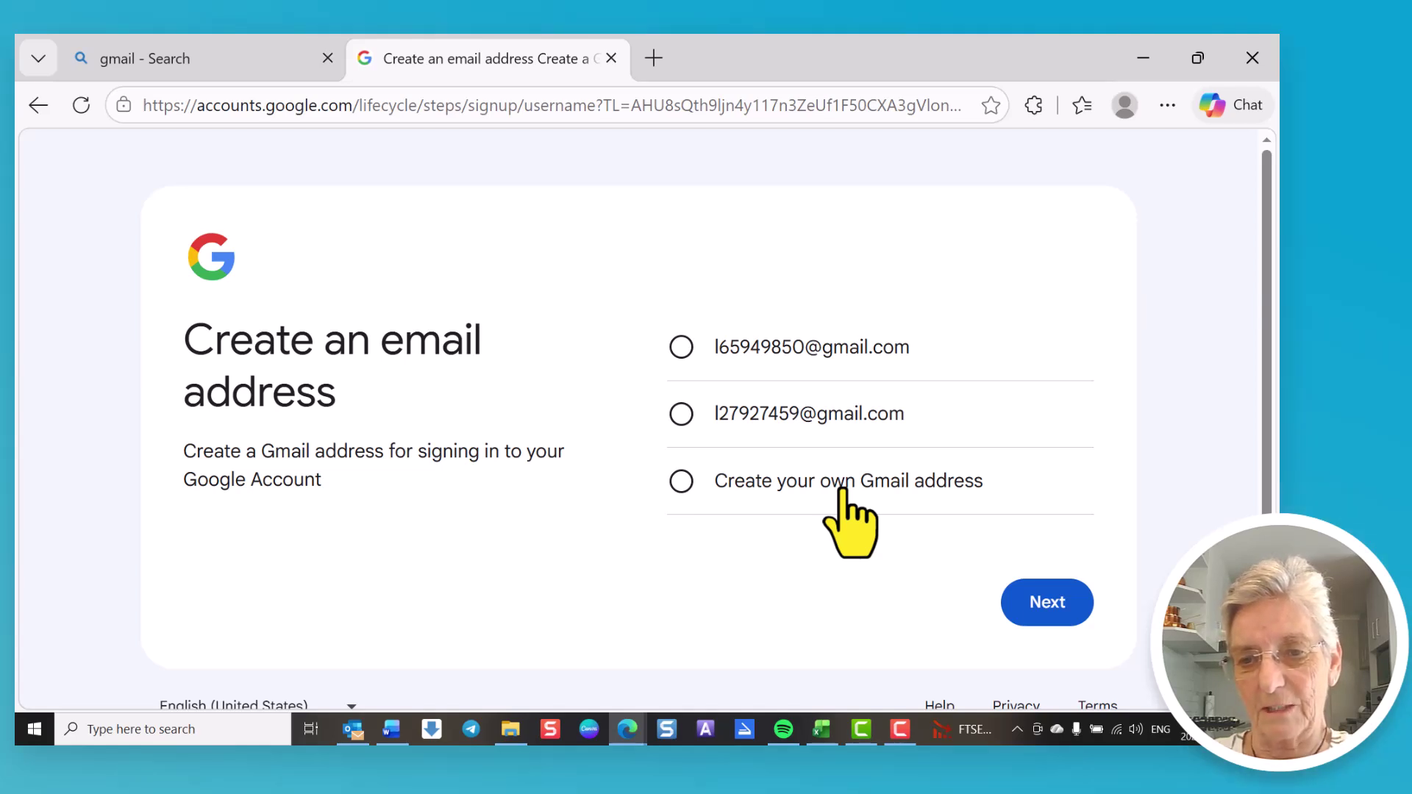
left_click(843, 491)
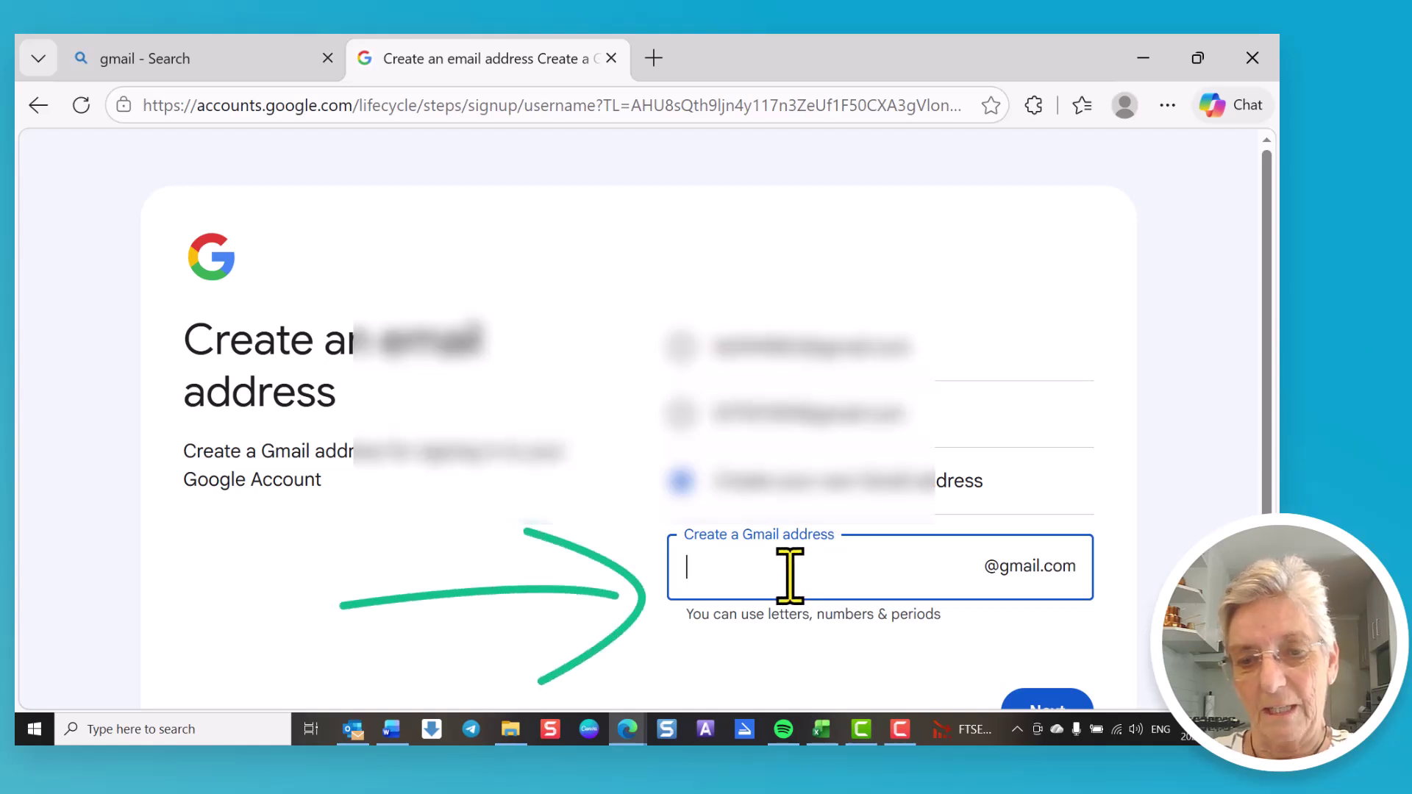
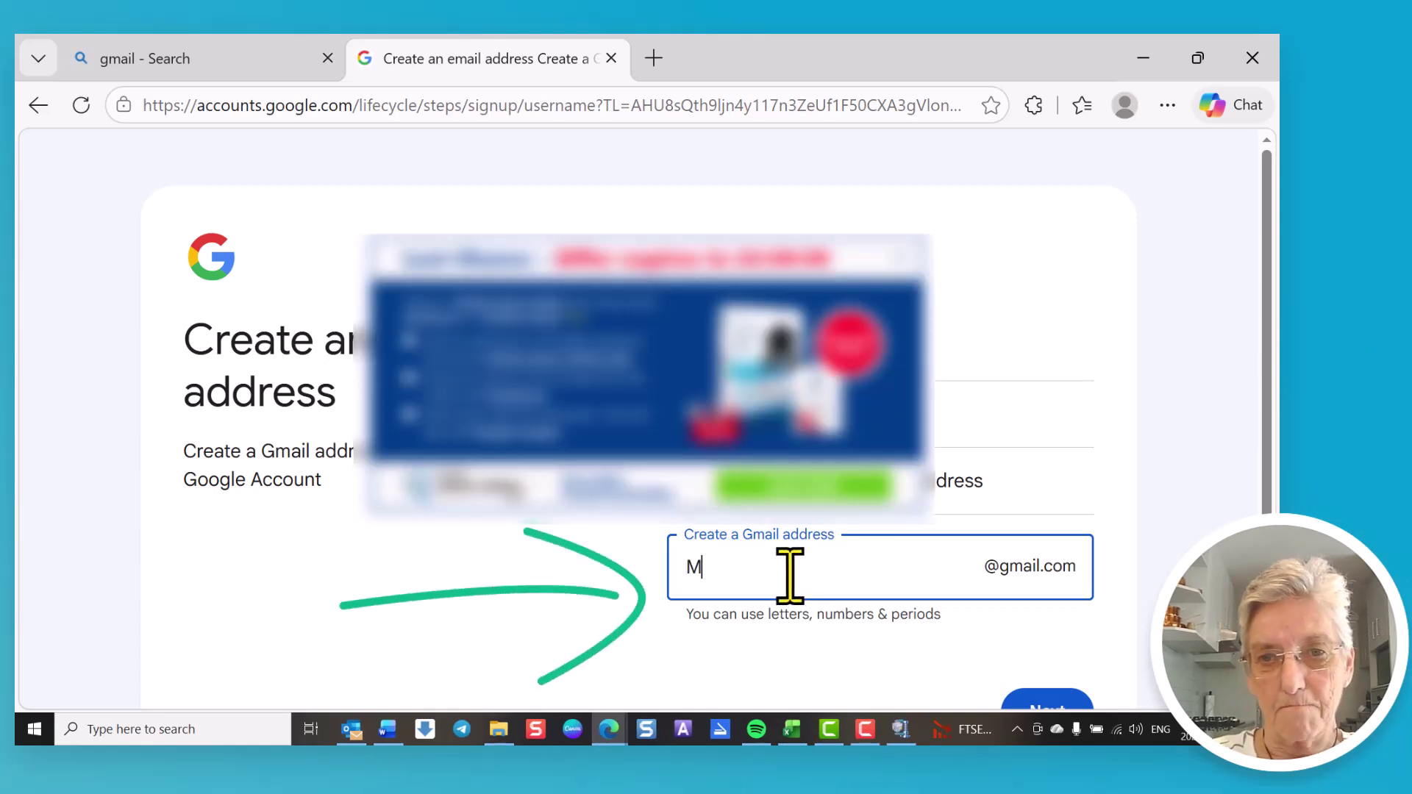
left_click(906, 256)
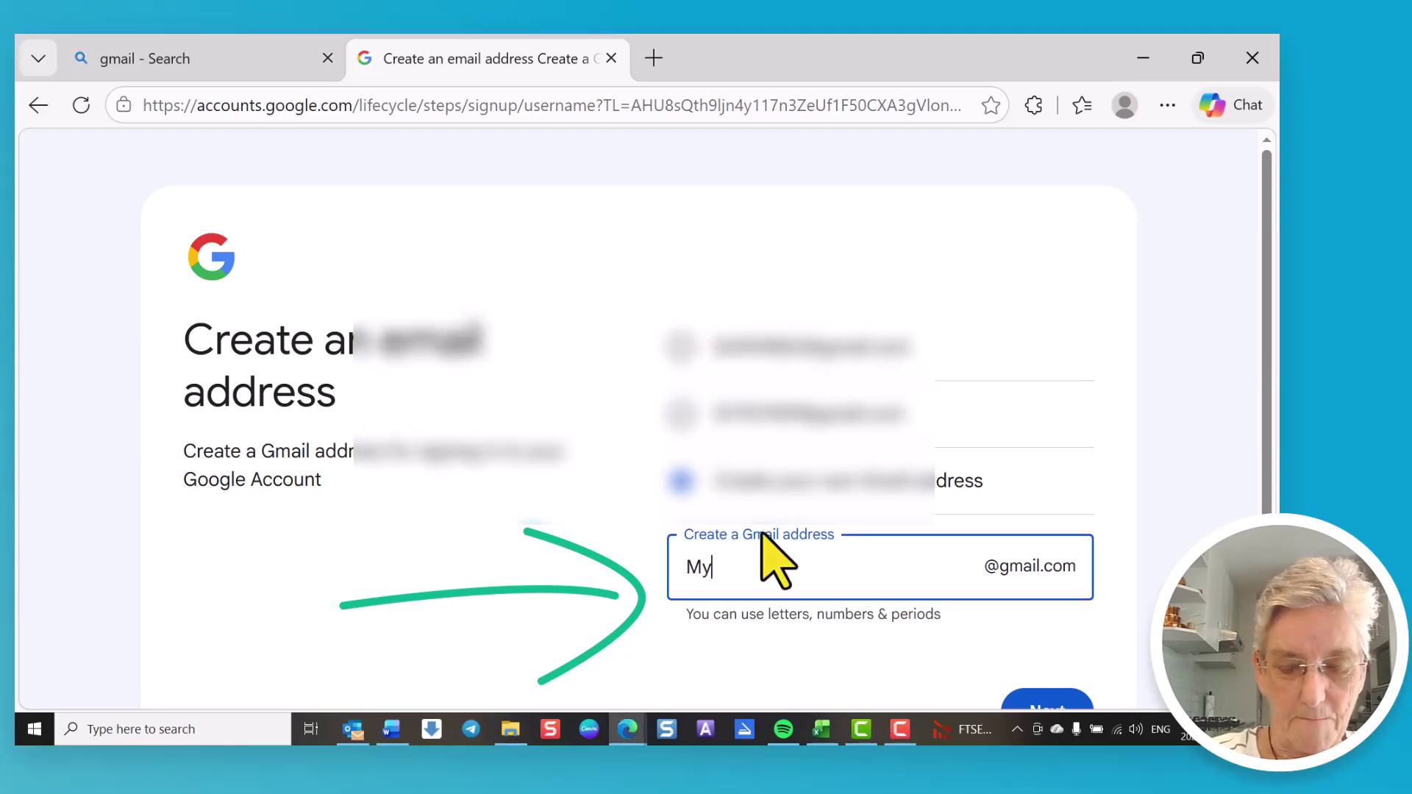
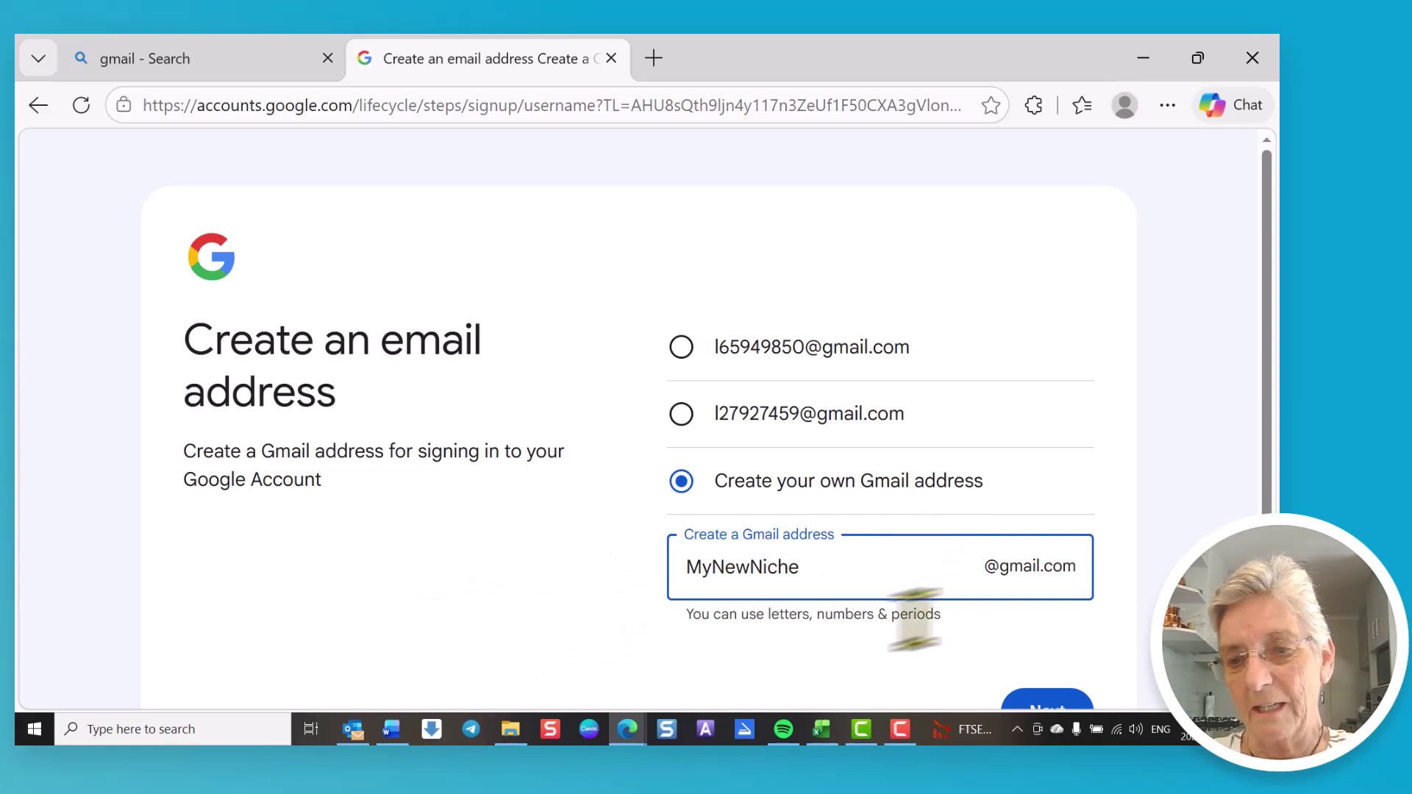
scroll(762, 616, "down", 1)
scroll(762, 616, "down", 2)
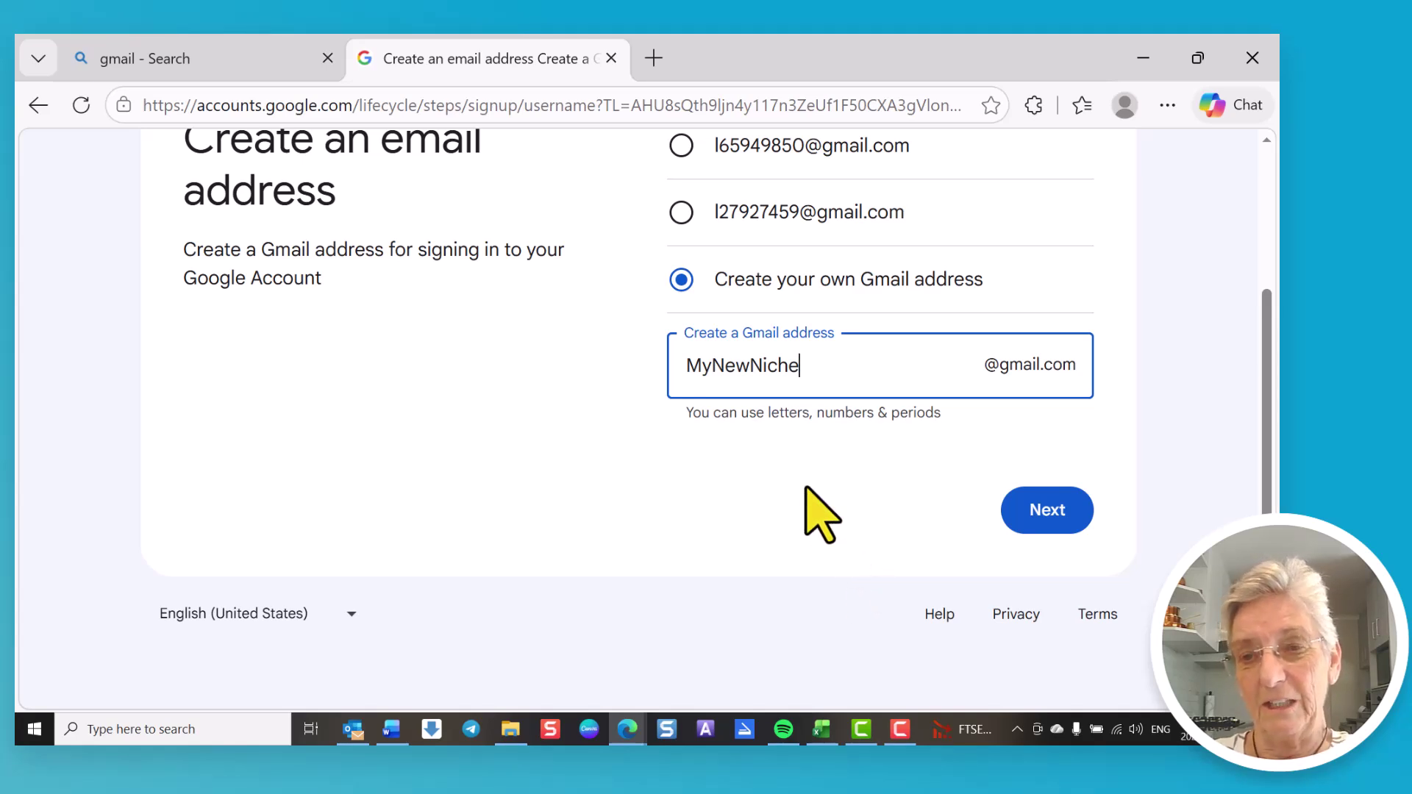
left_click(1051, 511)
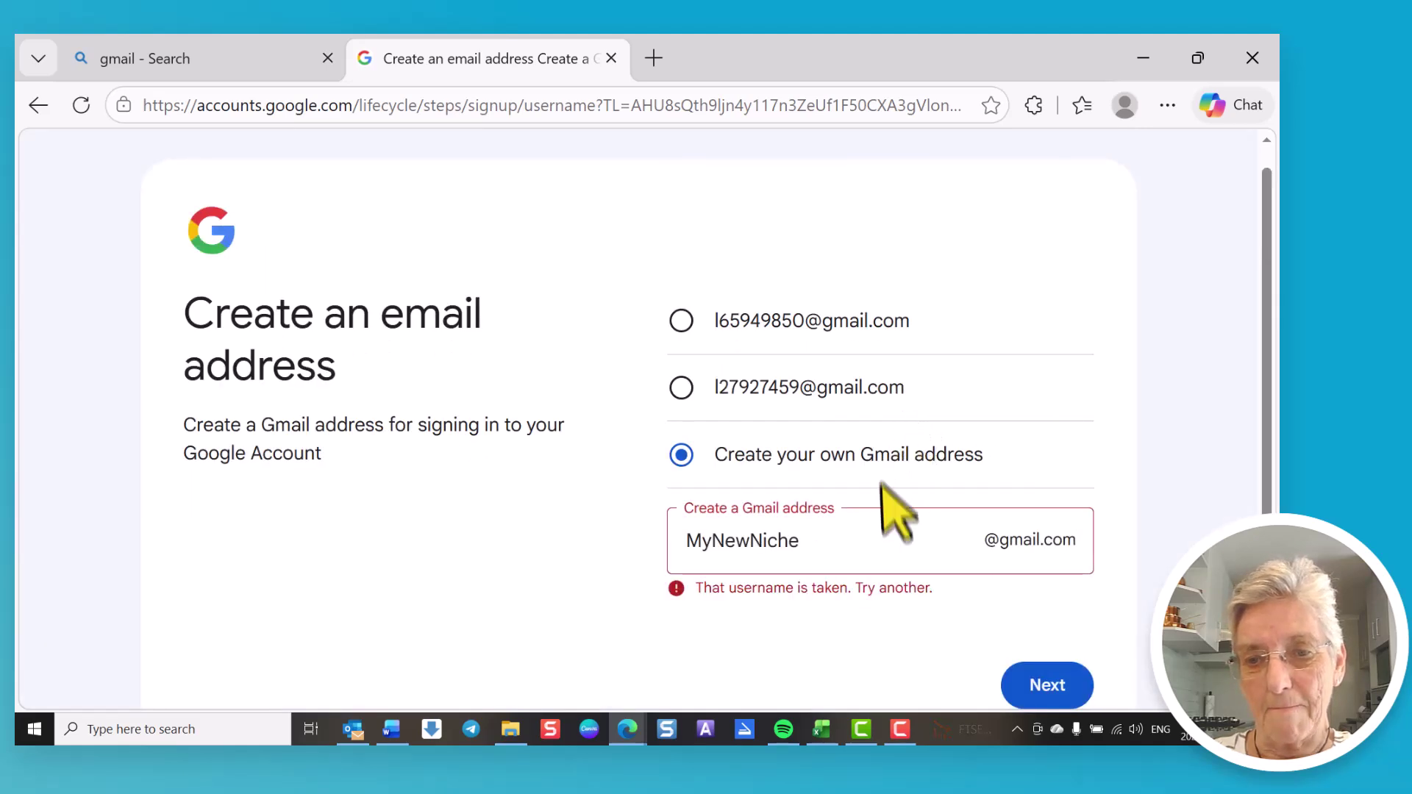
Step: Append 01 to the taken username and submit the revised address
scroll(892, 505, "down", 2)
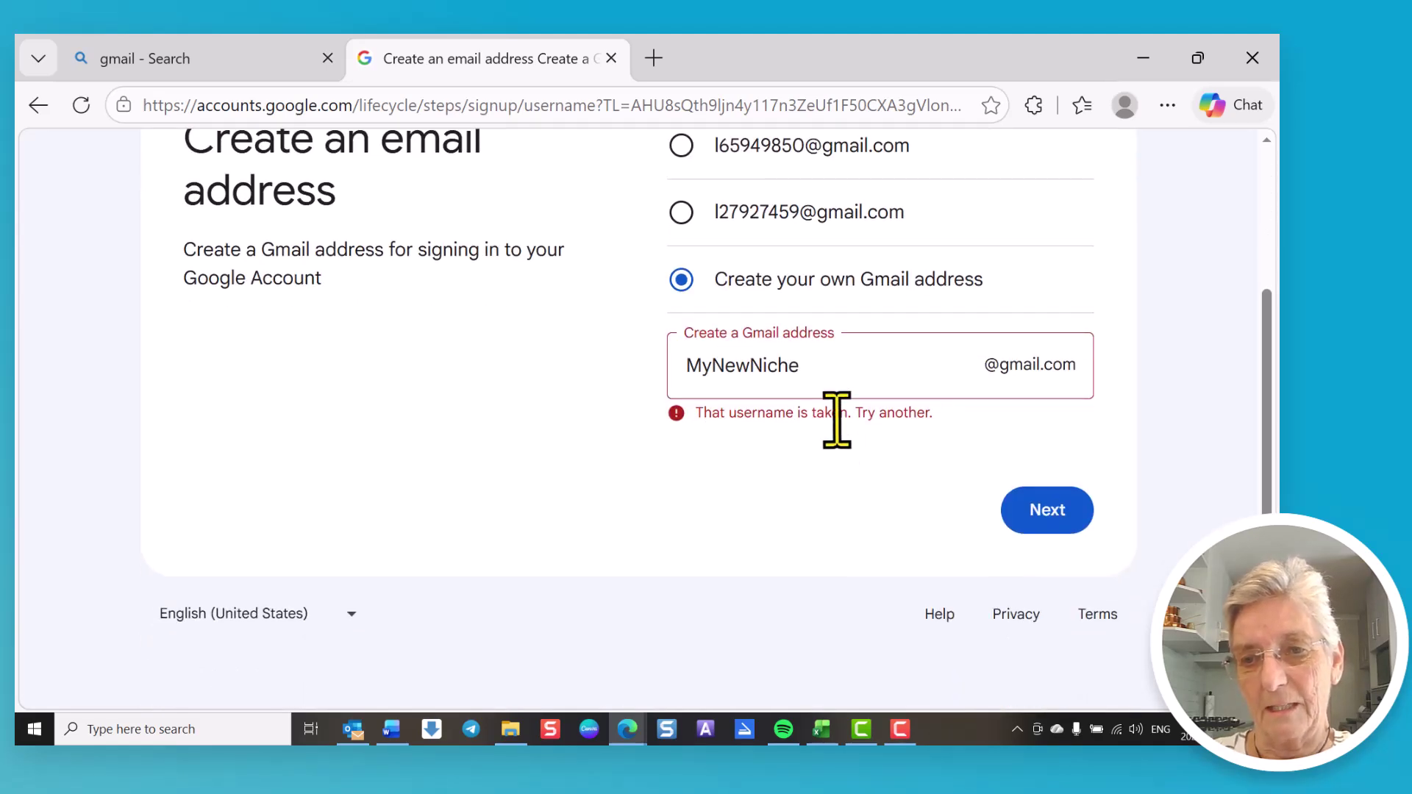
left_click(817, 368)
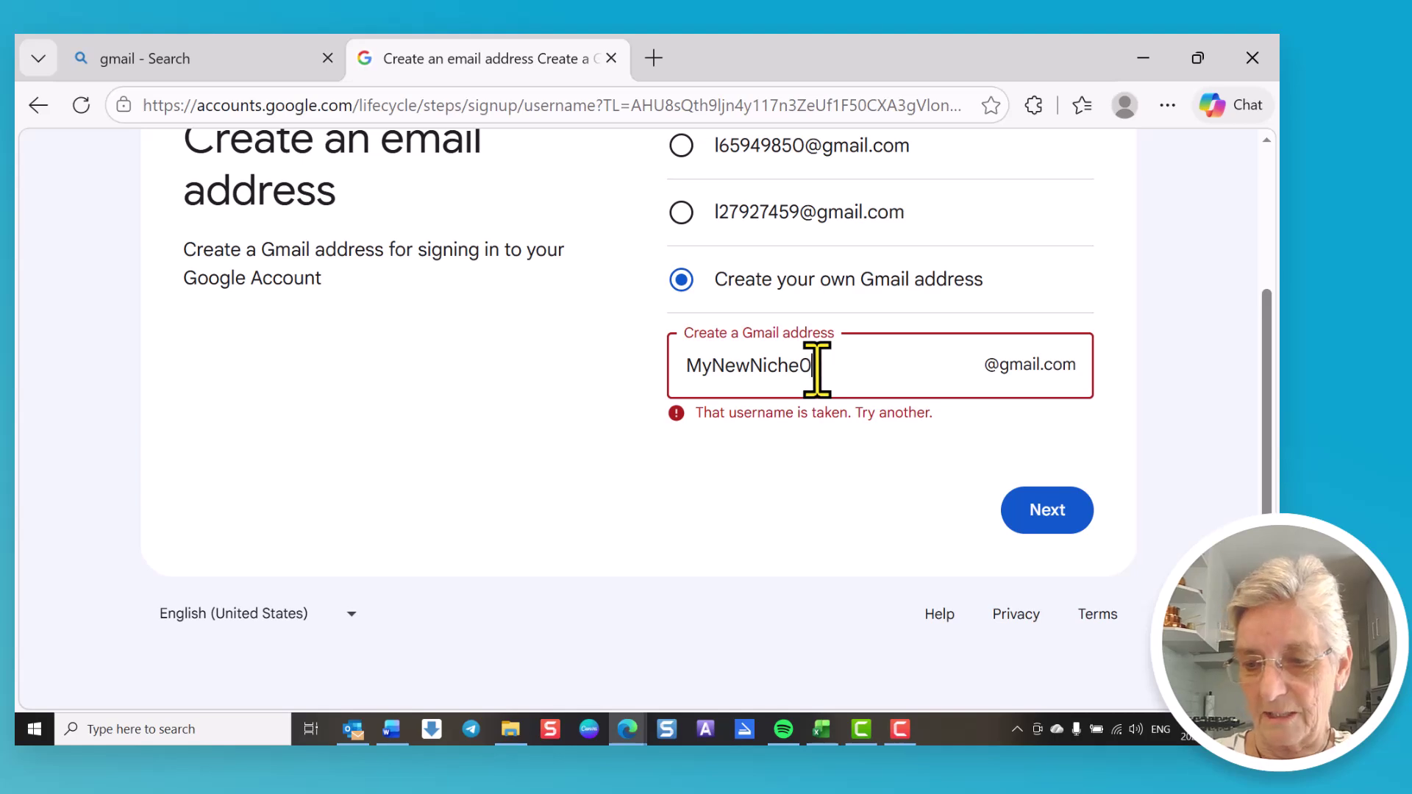
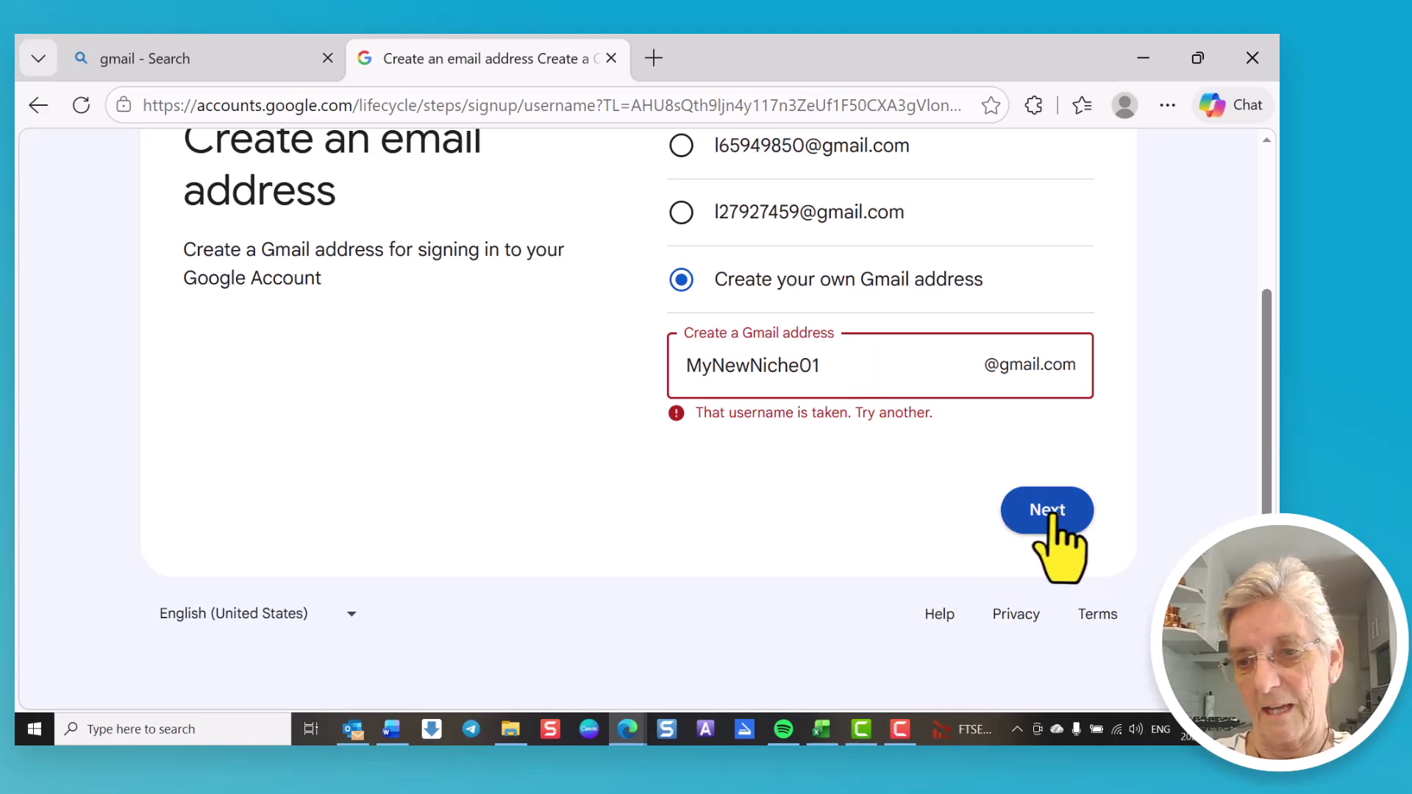
left_click(1050, 515)
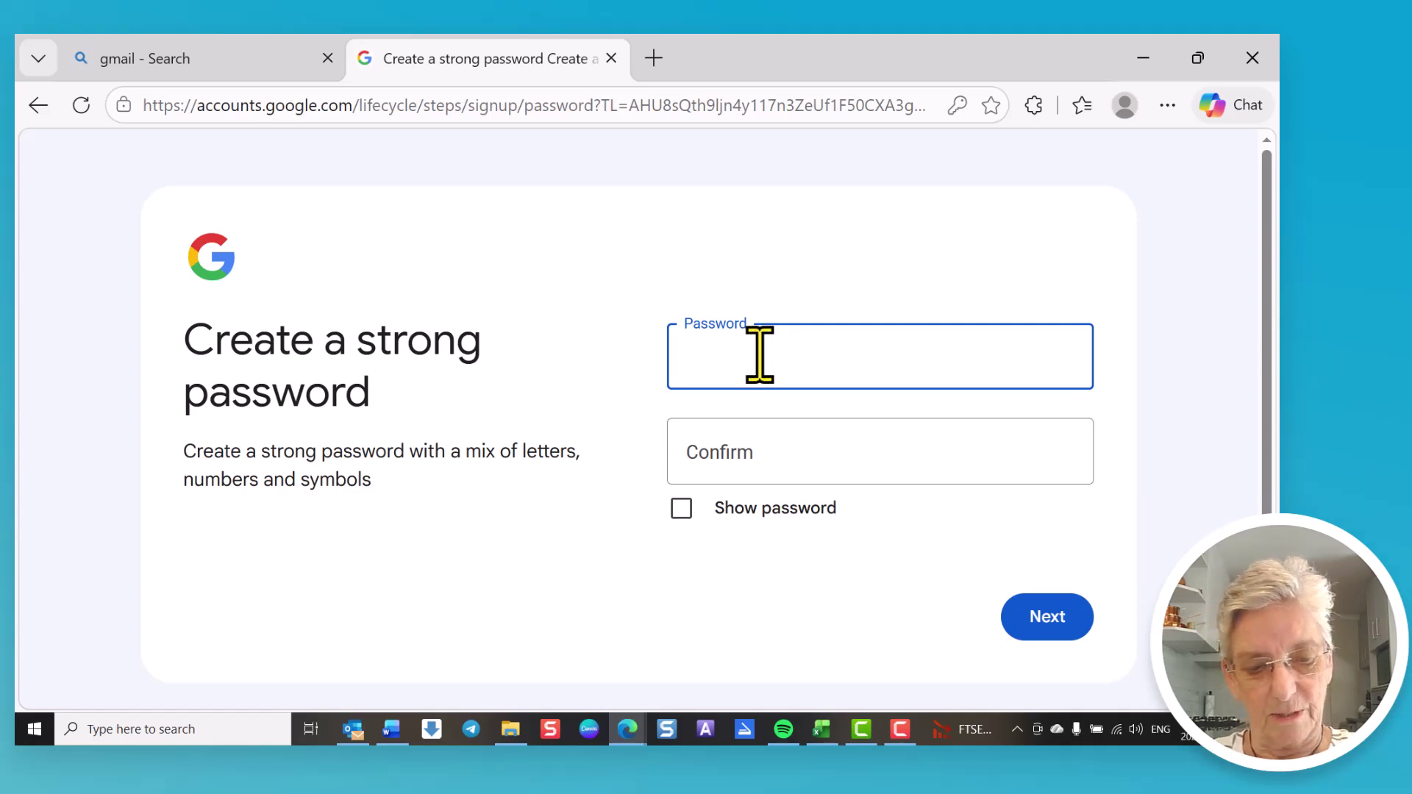
Step: Paste the new password into both fields, verify it with Show password, and submit
key("ctrl+v")
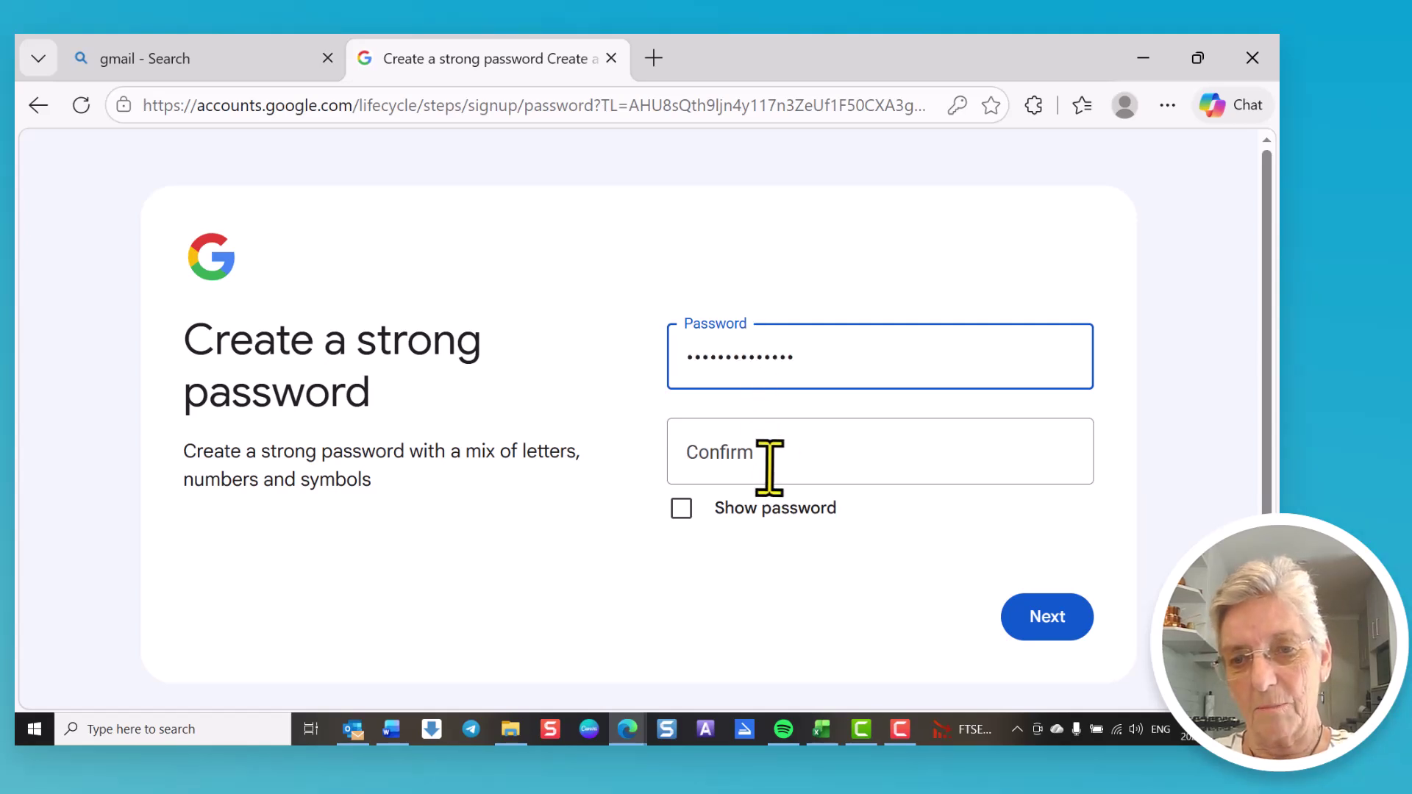
left_click(768, 461)
key("ctrl+v")
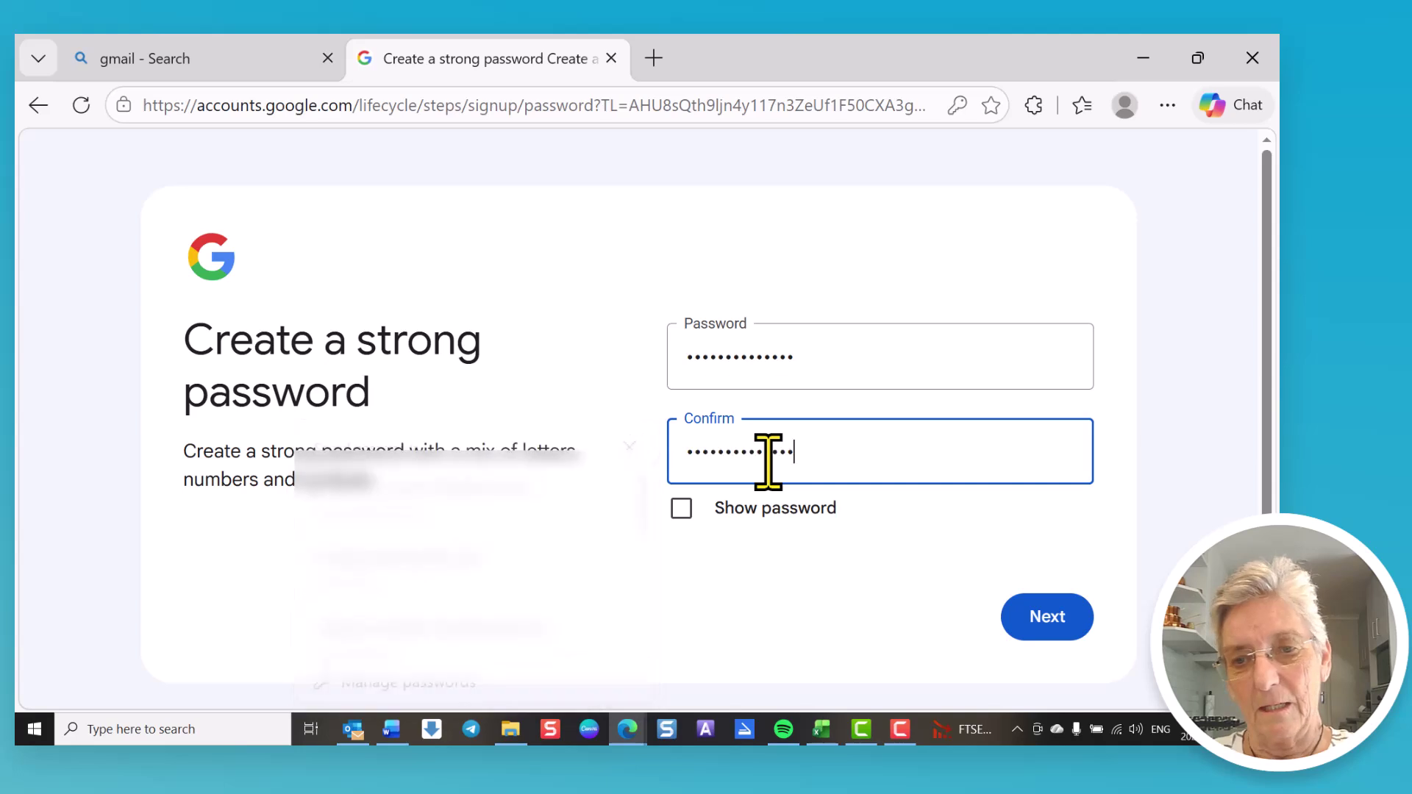
left_click(681, 519)
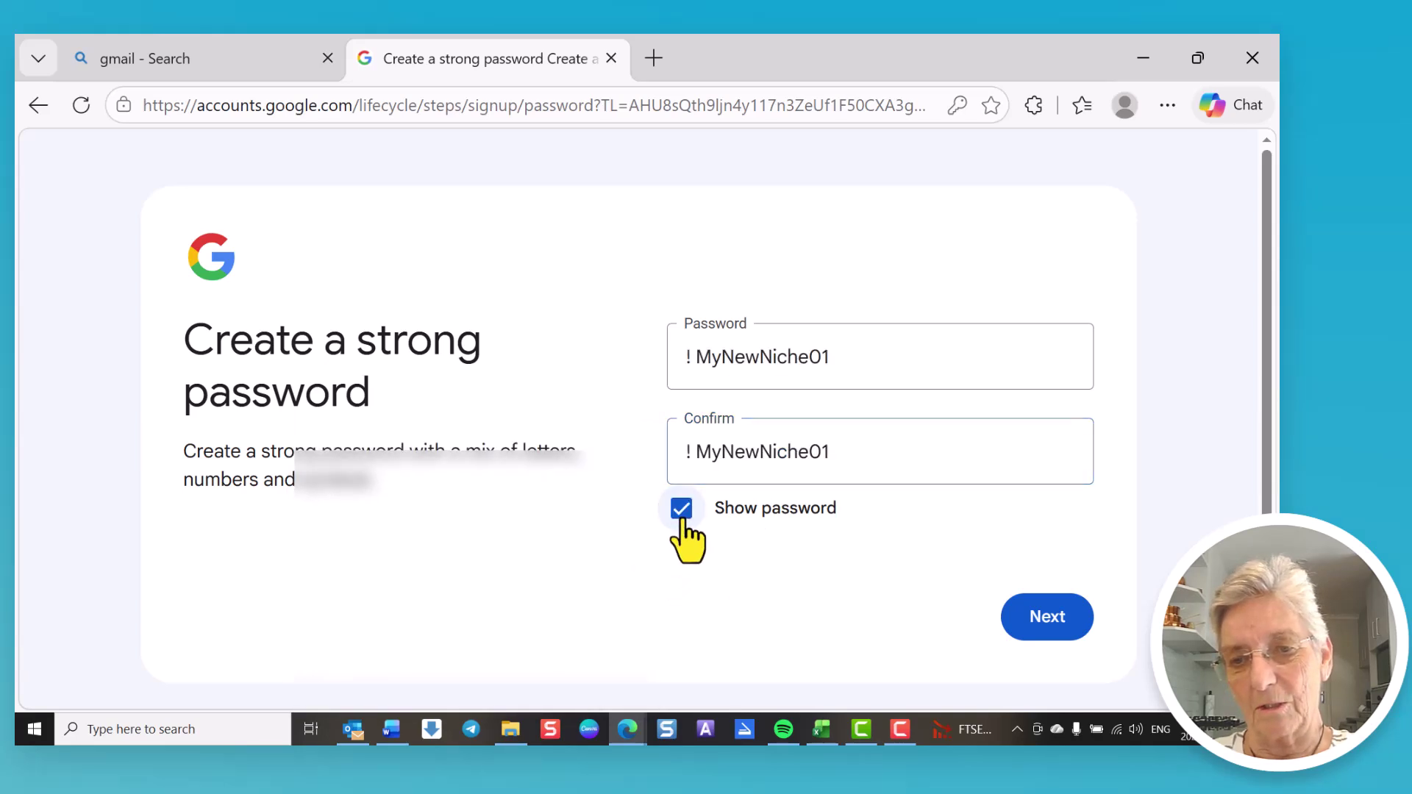
left_click(682, 519)
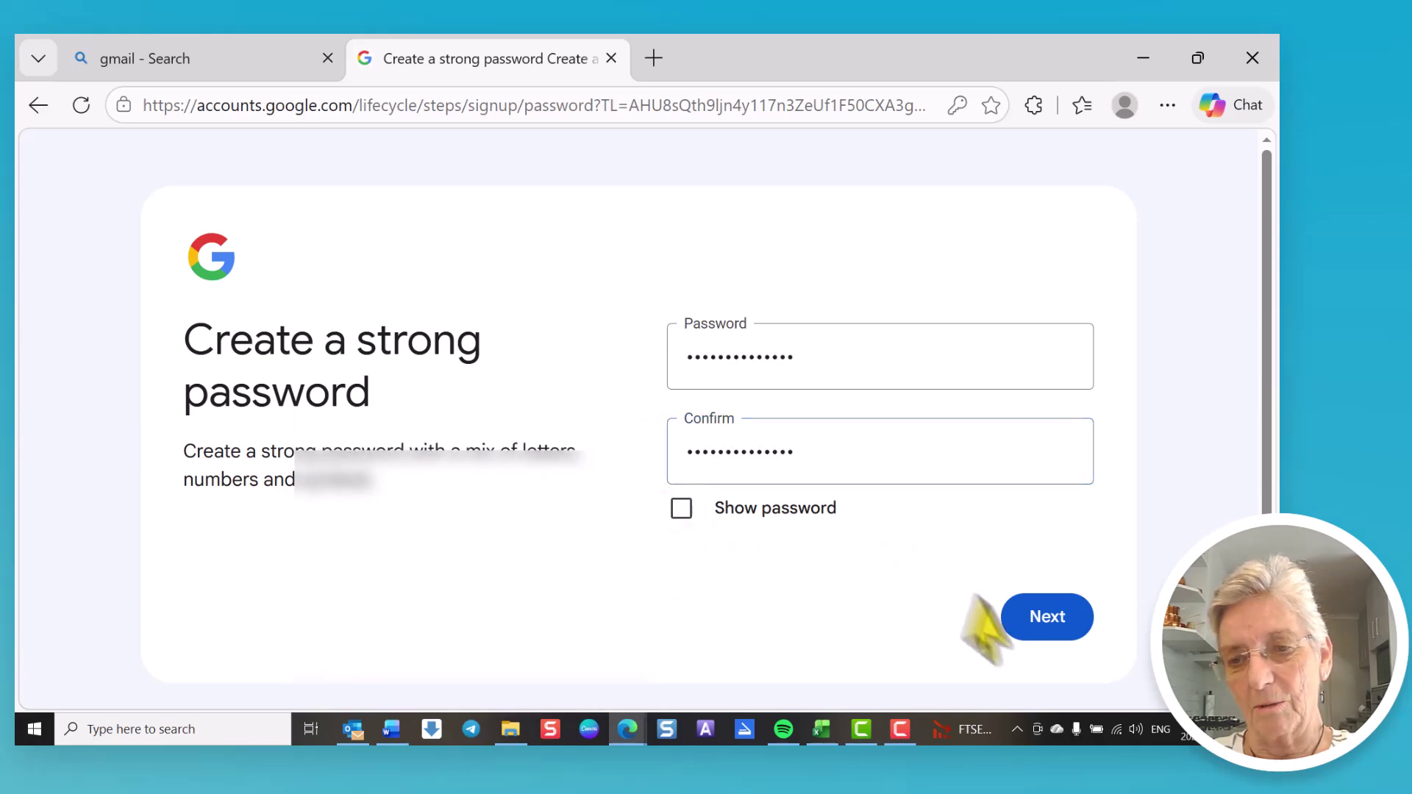
left_click(1052, 622)
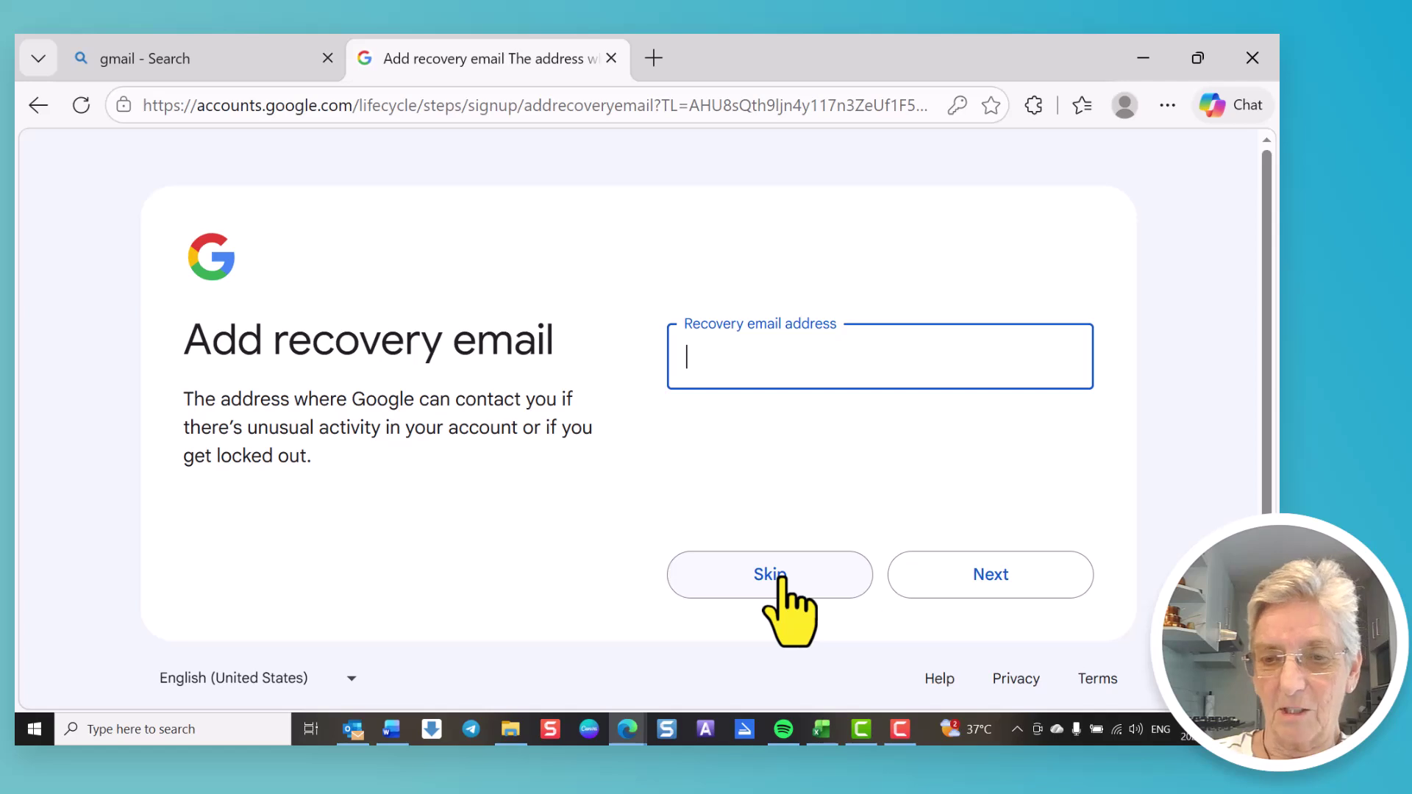
Step: Skip the Add recovery email page without entering an address
left_click(781, 580)
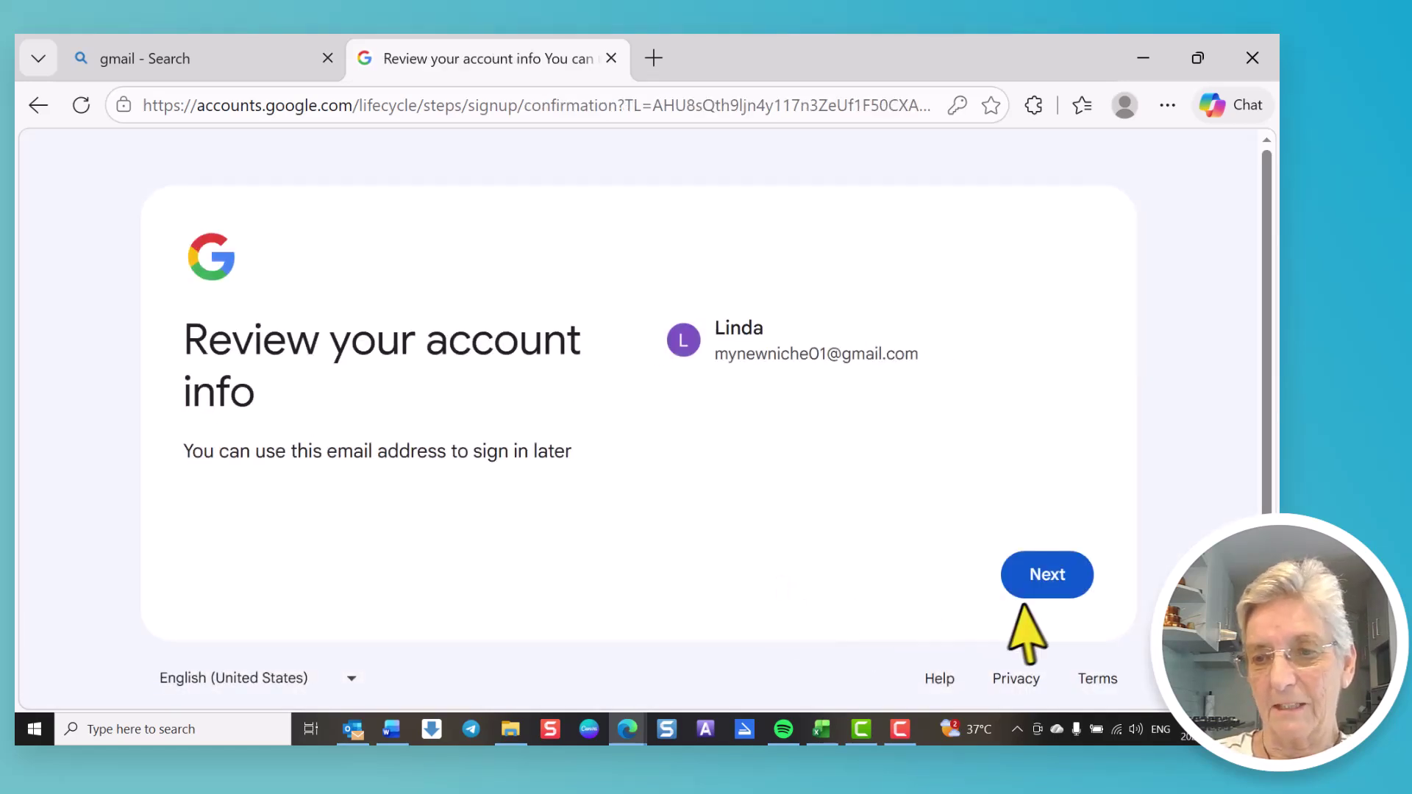
Step: Confirm the account info and agree to the Privacy and Terms
left_click(1057, 575)
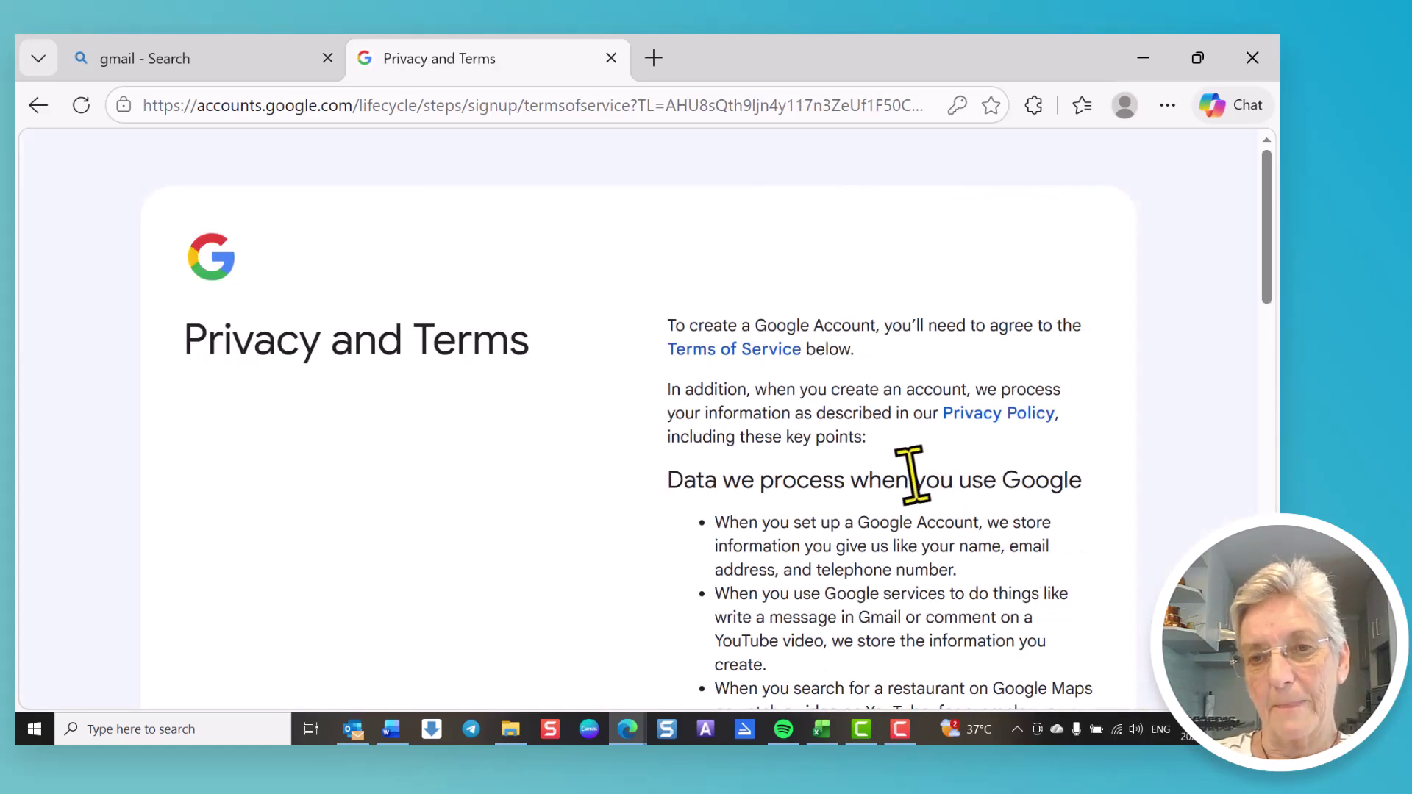
scroll(914, 473, "down", 5)
scroll(914, 472, "down", 10)
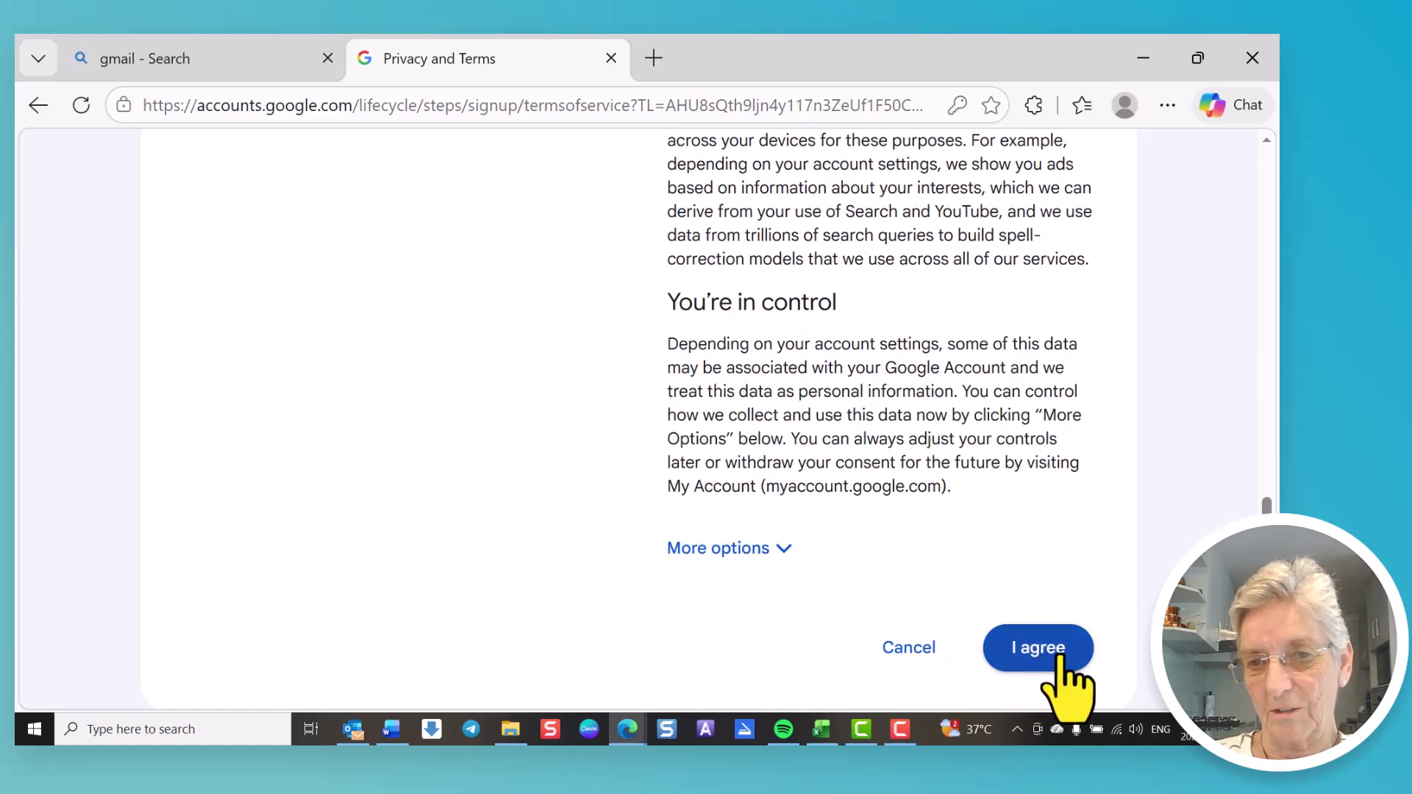
left_click(1053, 657)
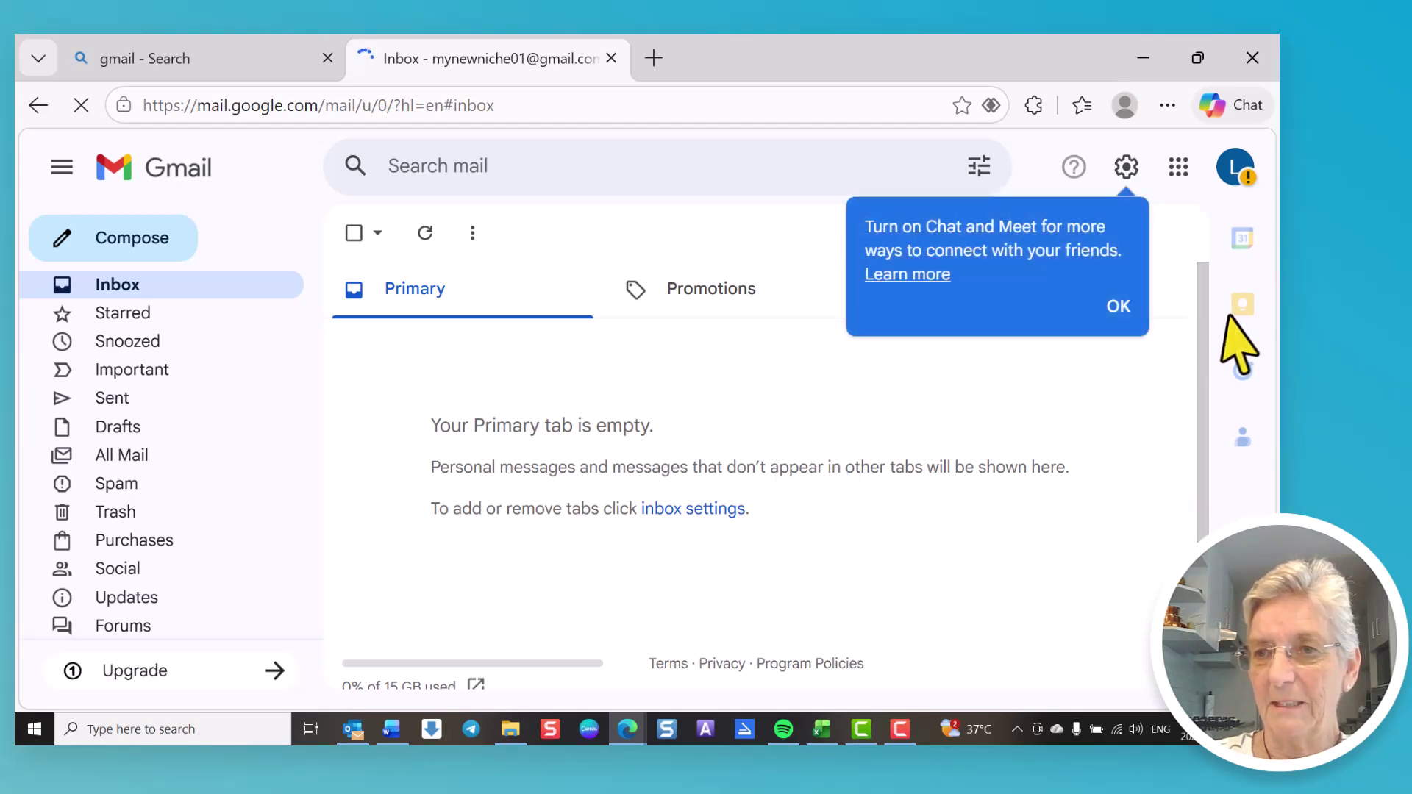
Step: Dismiss the Chat and Meet notice and launch YouTube from the Google apps grid
left_click(1110, 315)
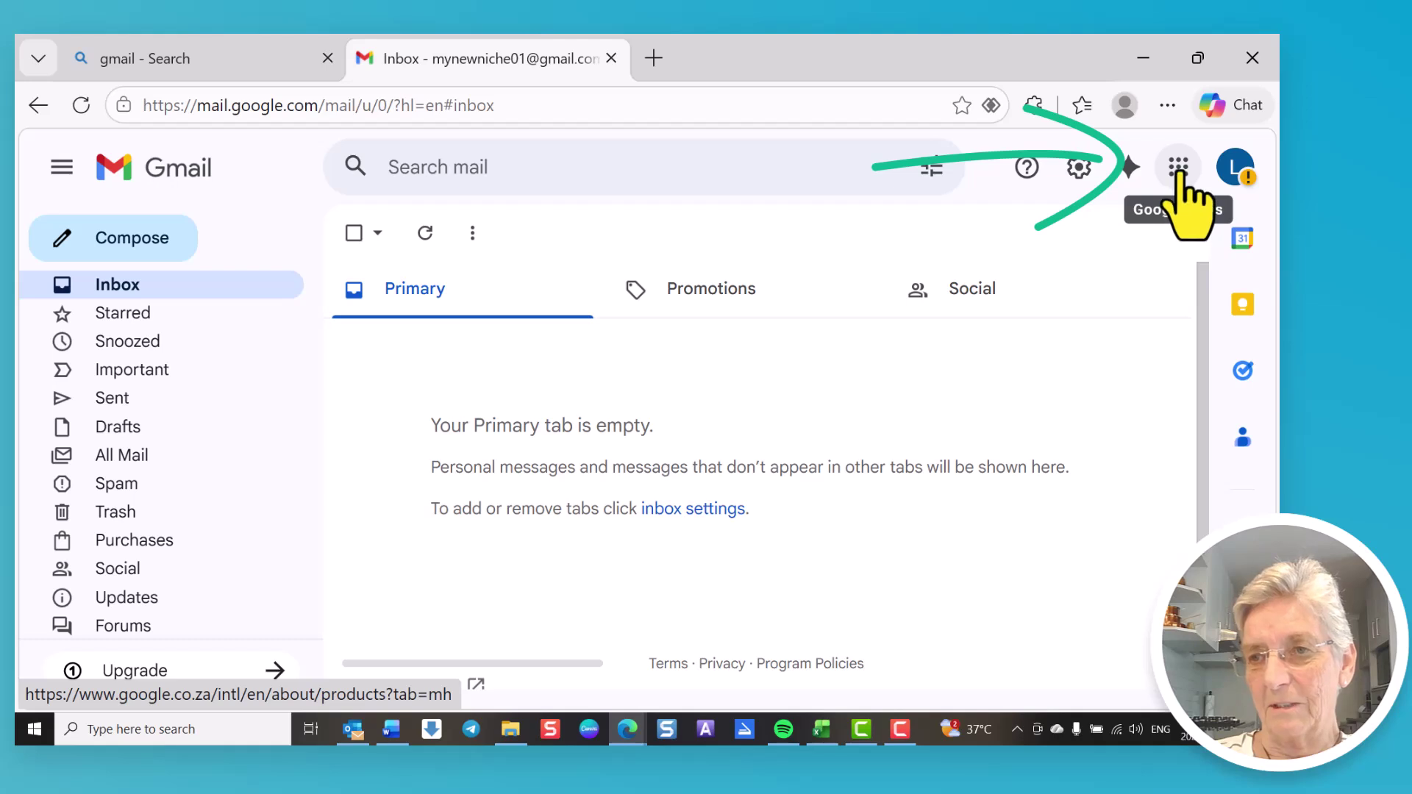
left_click(1178, 170)
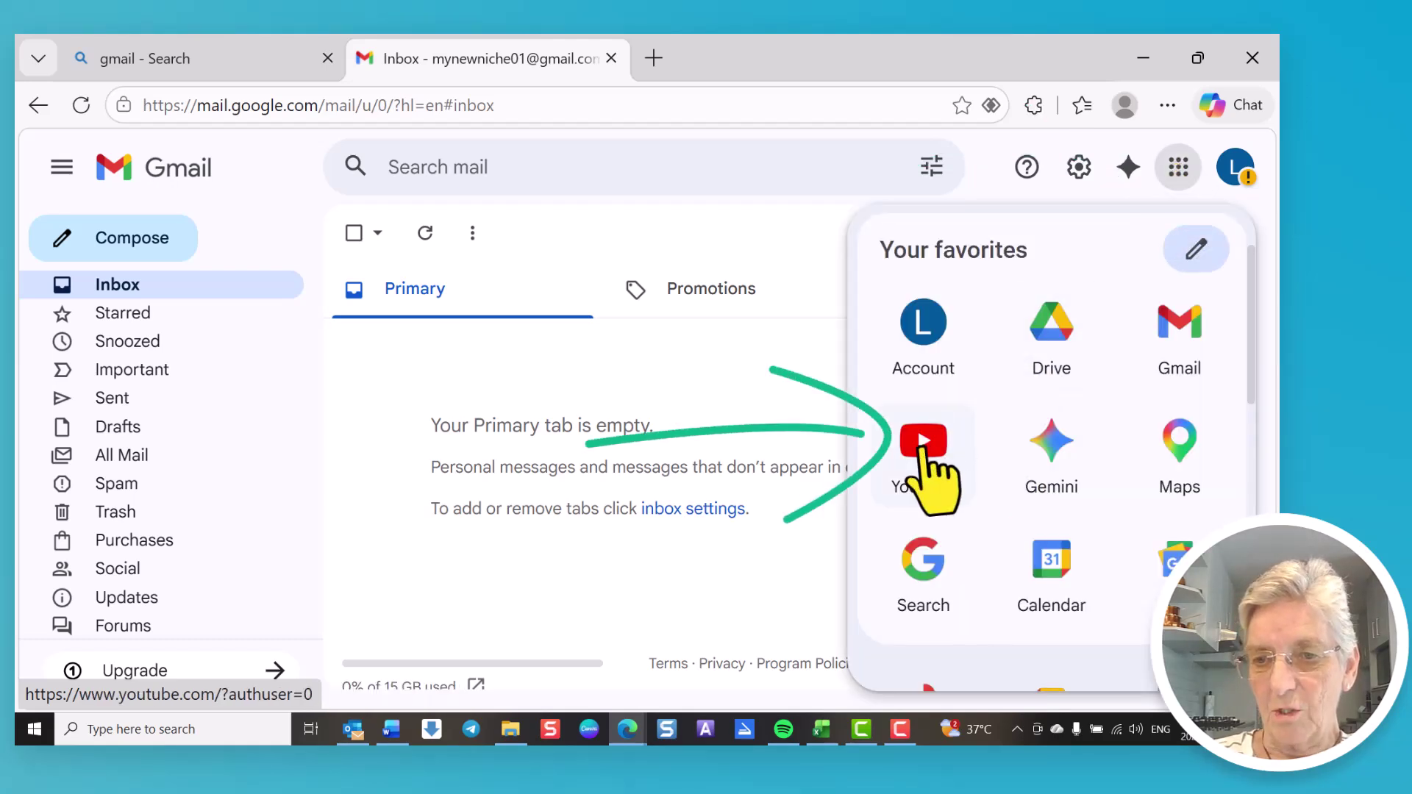
left_click(920, 445)
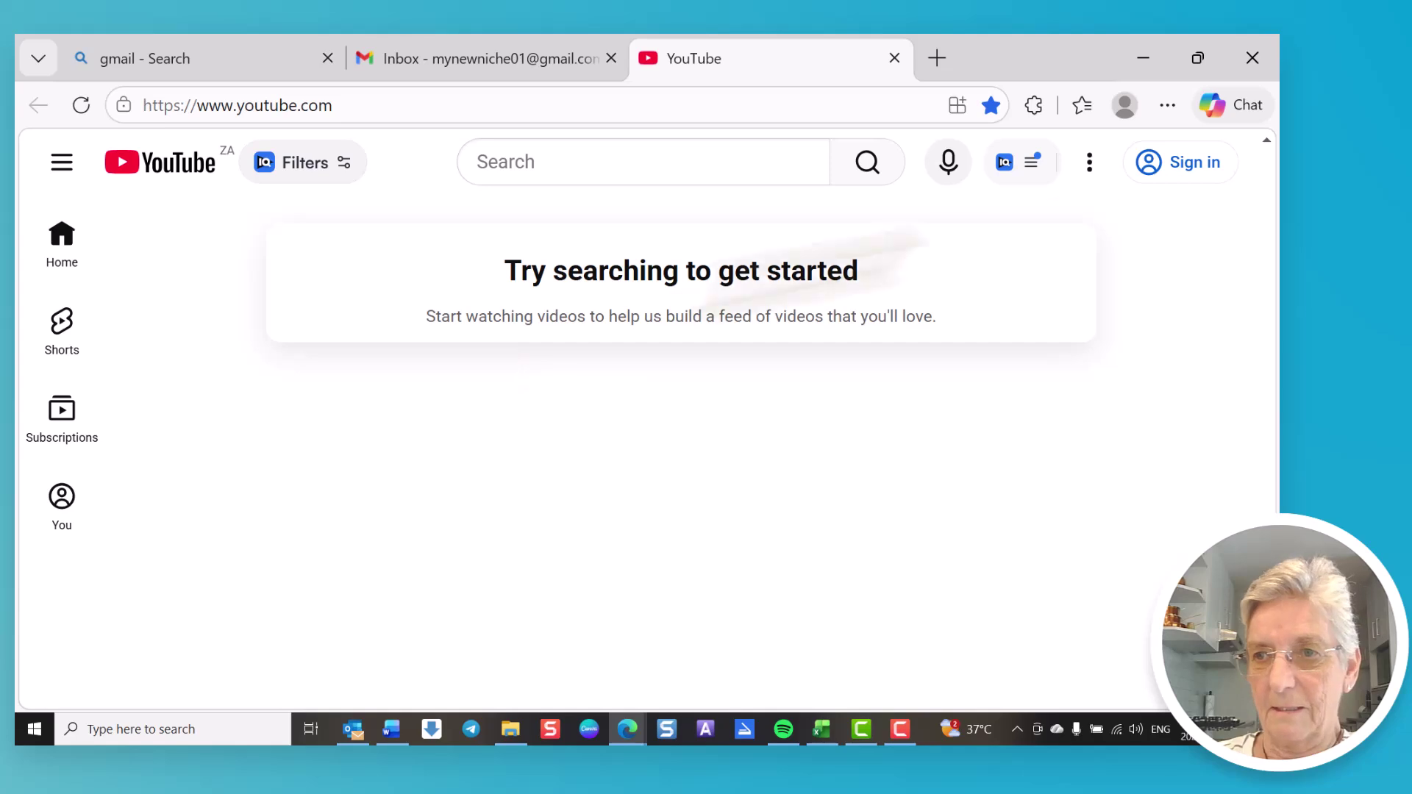
Step: Sign in to YouTube with the new account and create a channel with the default name
left_click(1189, 167)
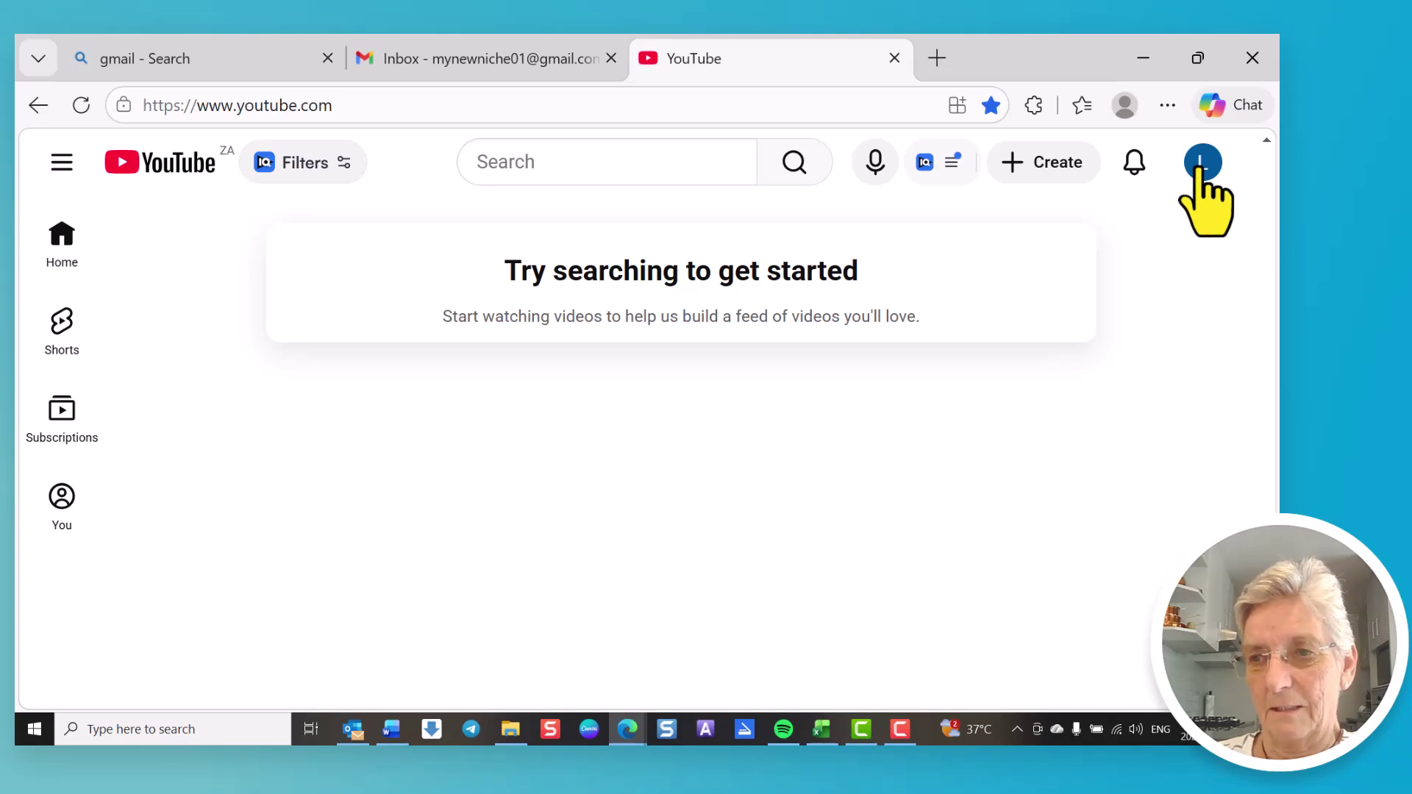
left_click(1200, 167)
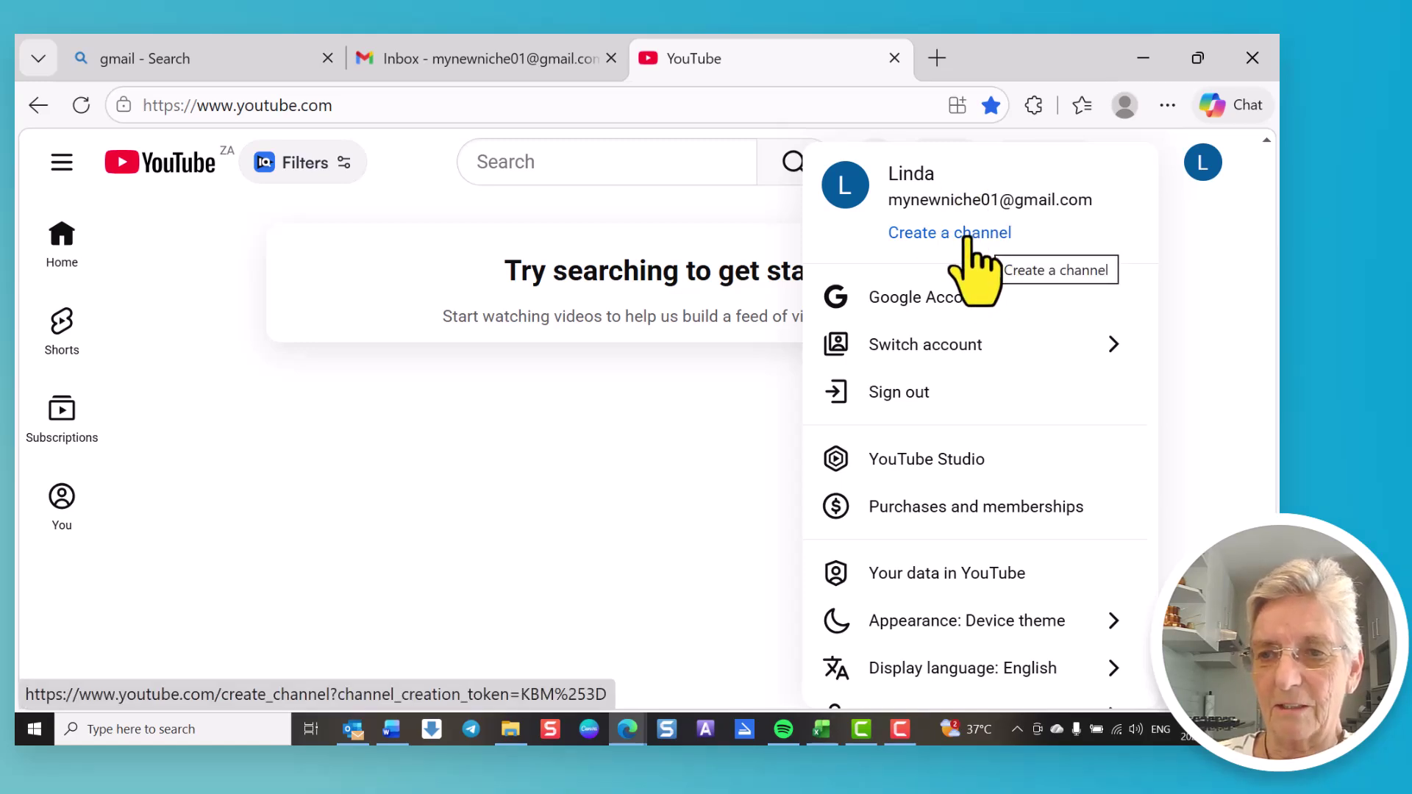
left_click(969, 233)
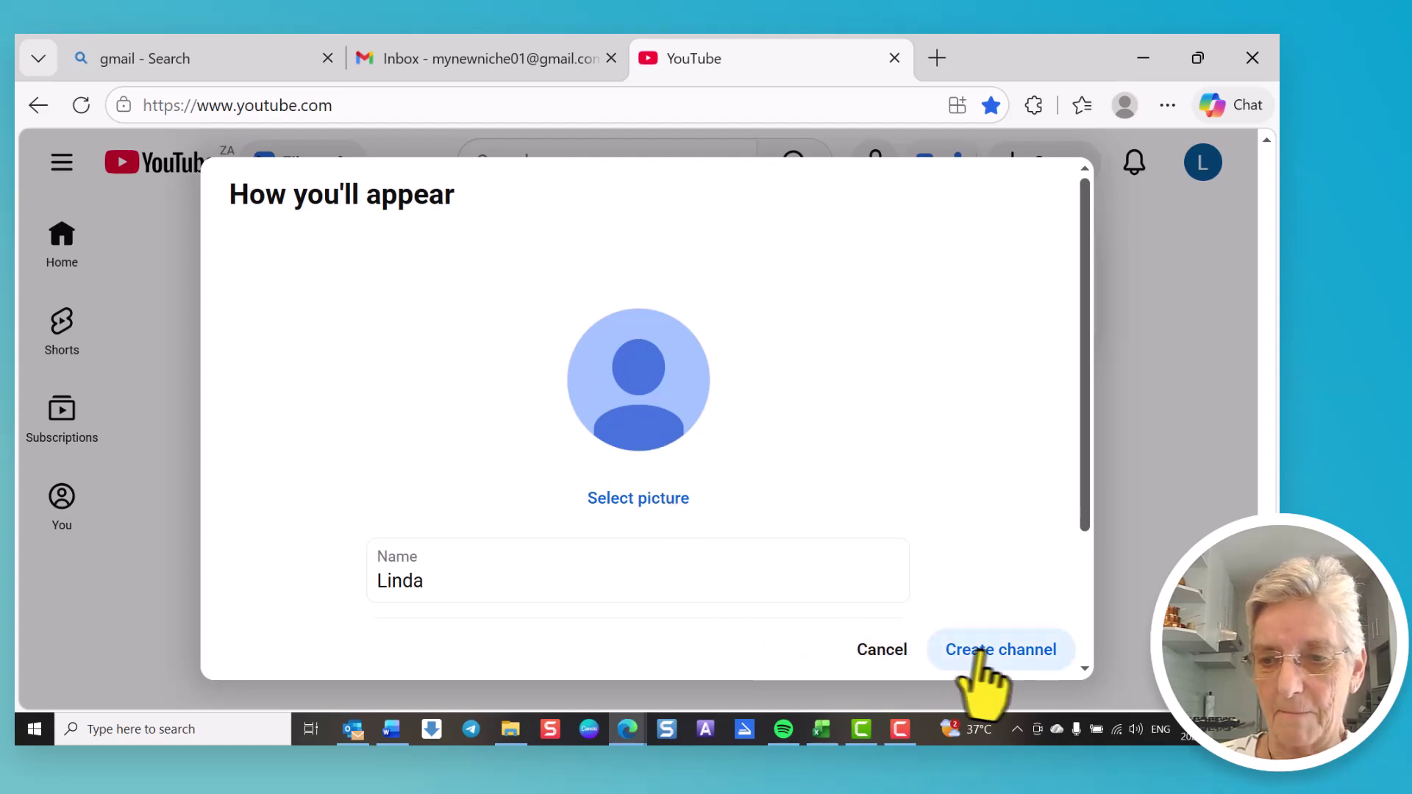
left_click(1012, 652)
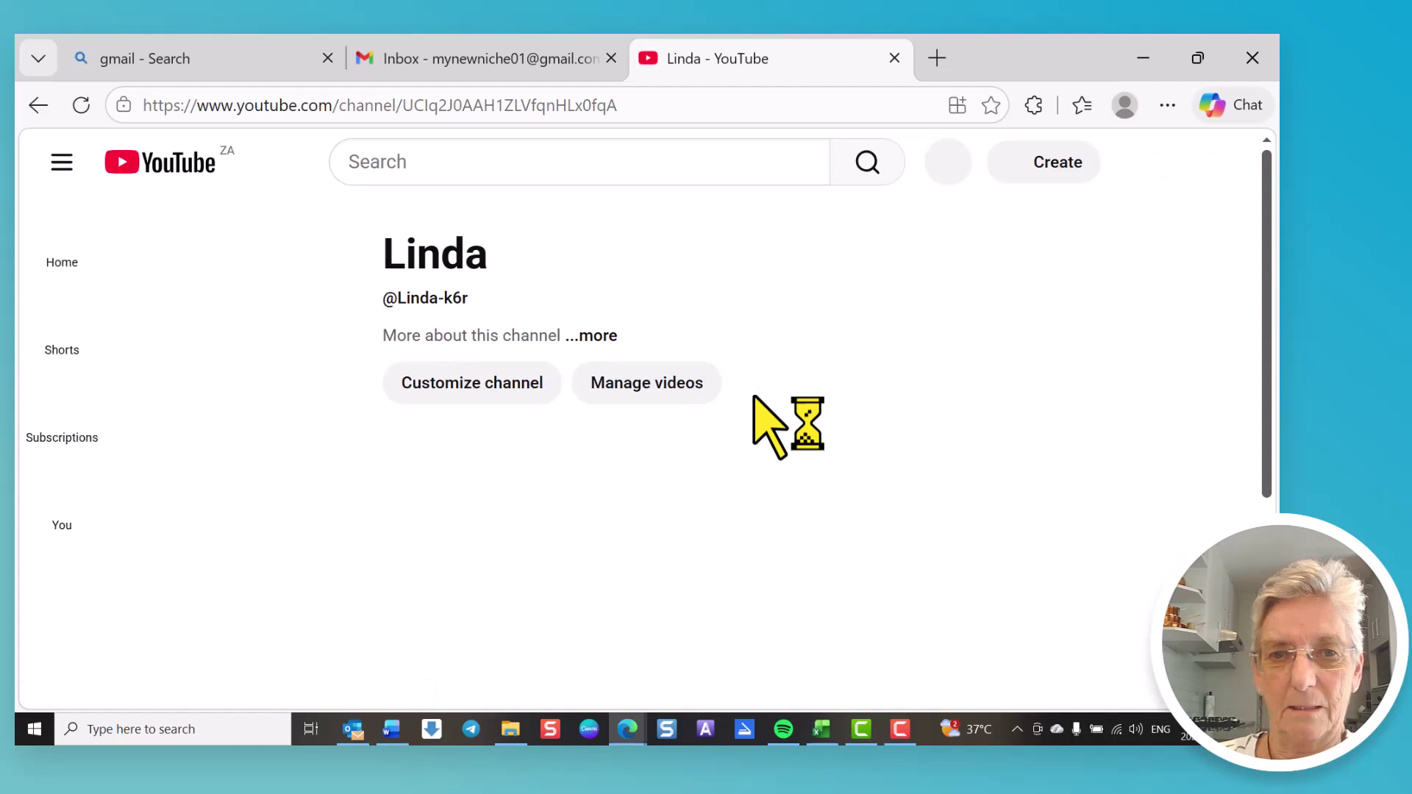
Step: Collapse the vidIQ Quick channel stats panel on the new channel page
left_click(401, 444)
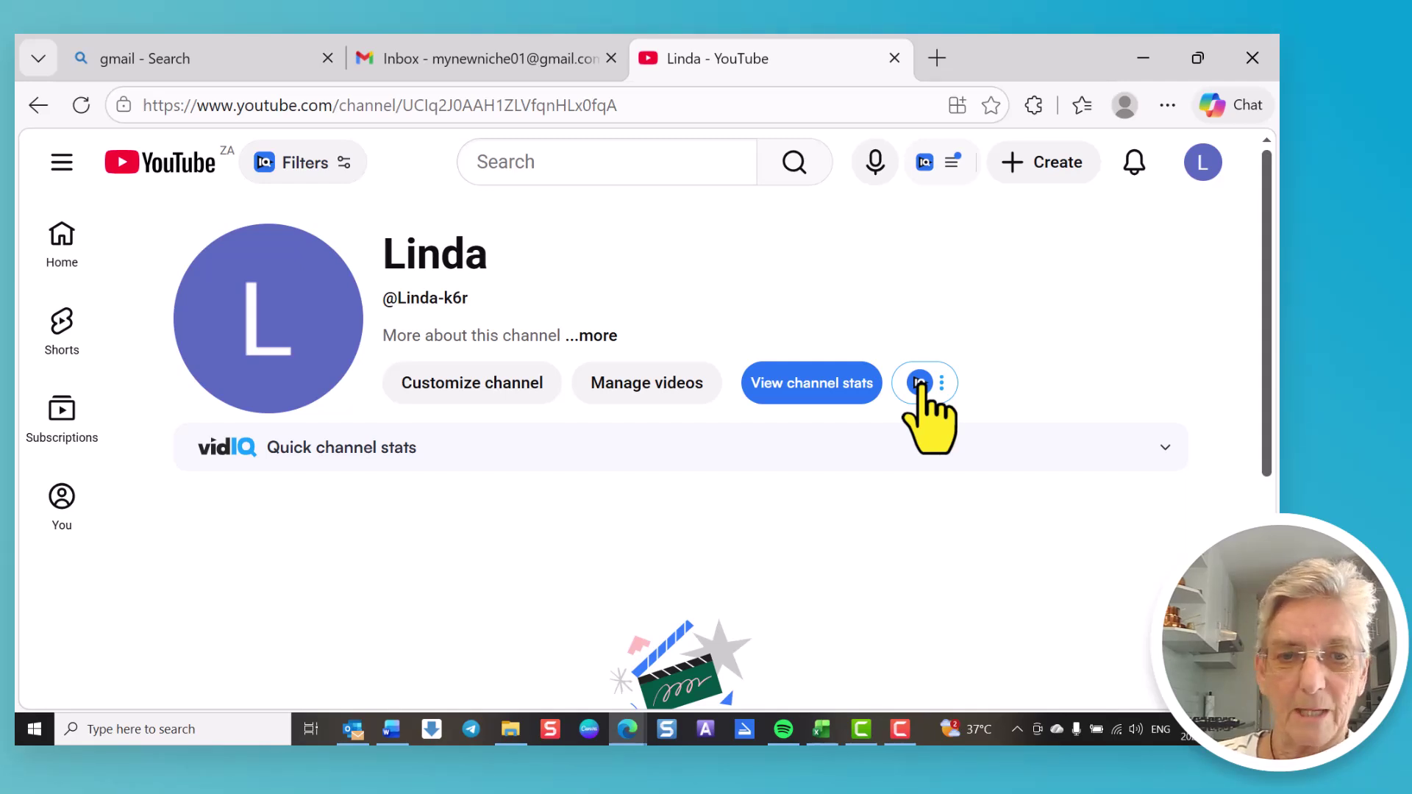
Step: Open the channel's More info panel to see its handle and join date, selecting its web address
left_click(920, 383)
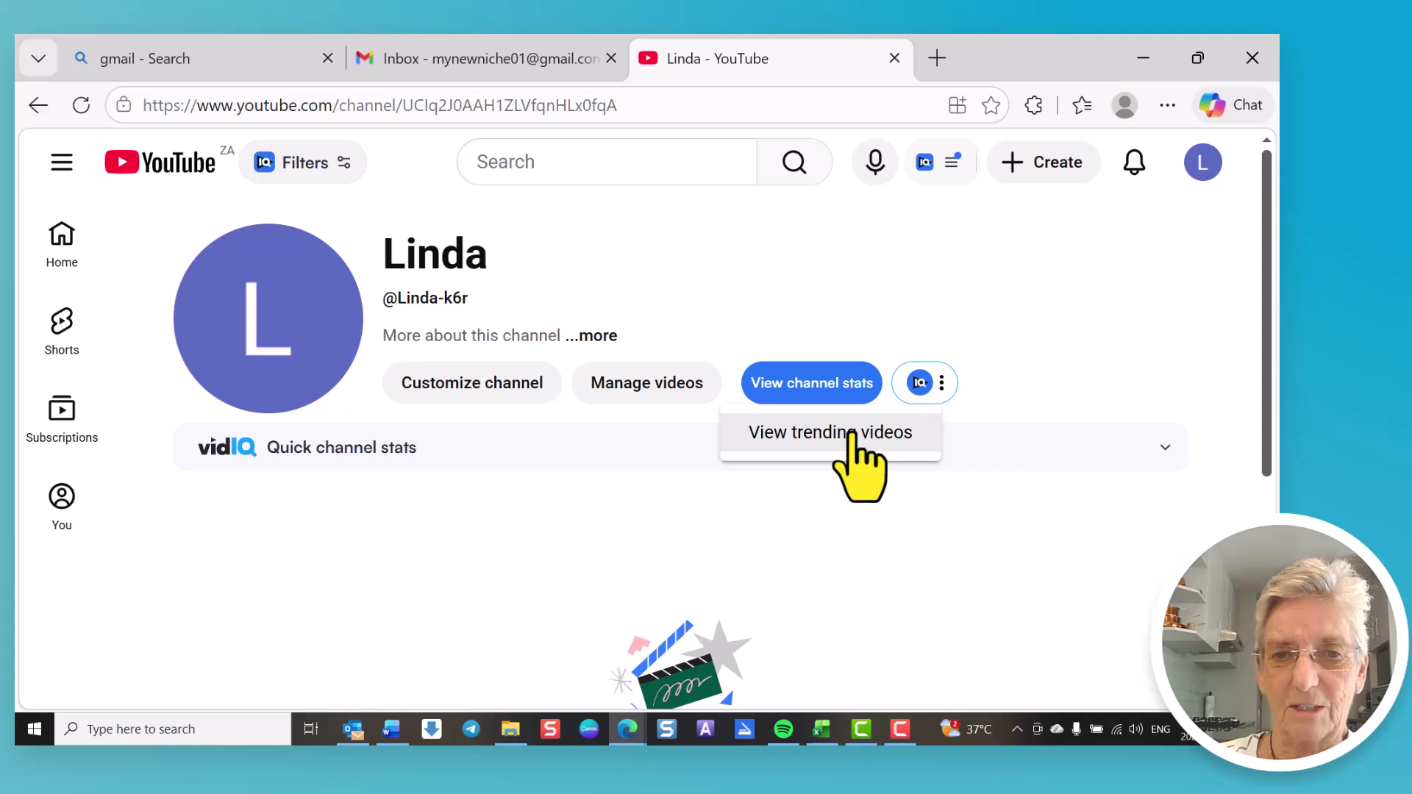
left_click(598, 336)
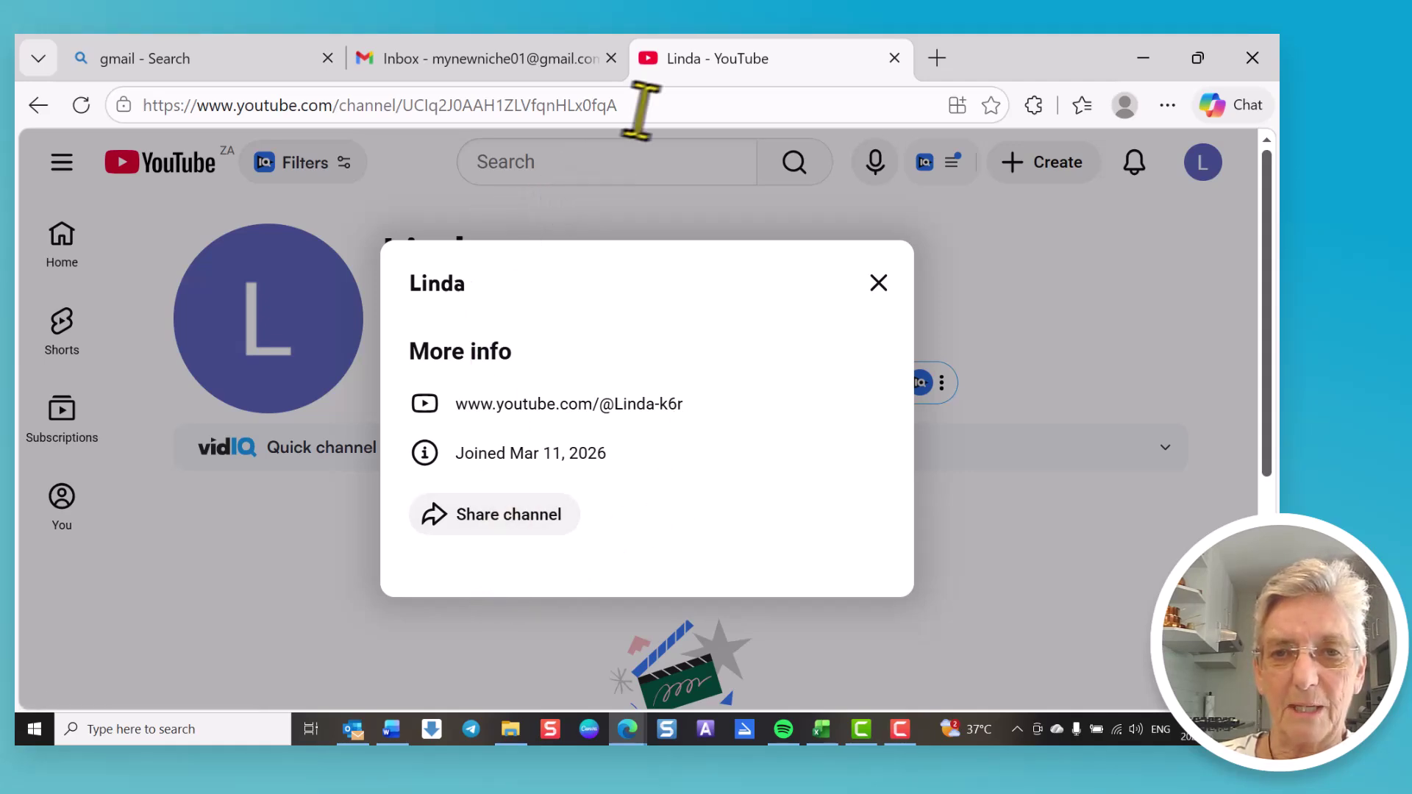
left_click_drag(639, 106, 142, 119)
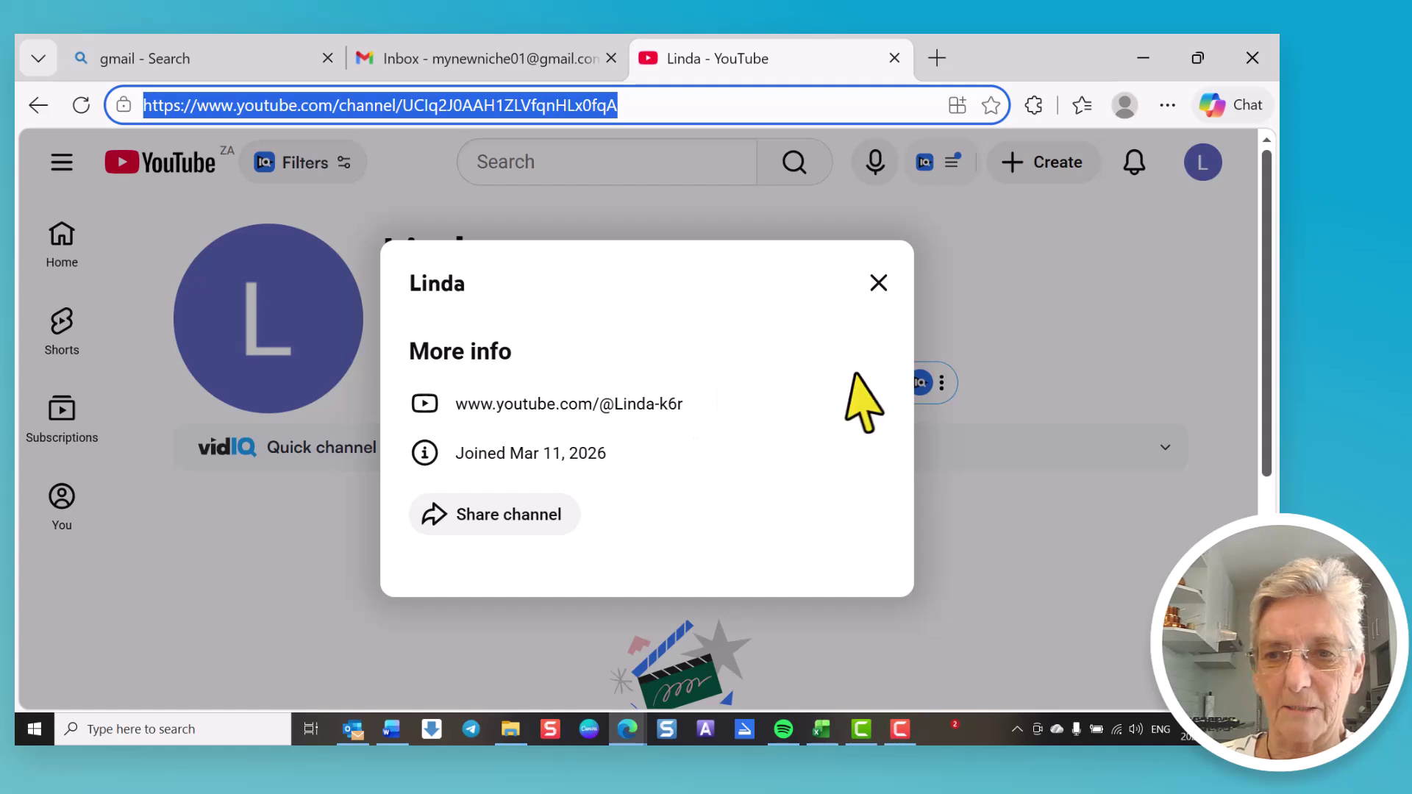
Step: Close the More info window and return to the YouTube home page
left_click(876, 282)
left_click(875, 283)
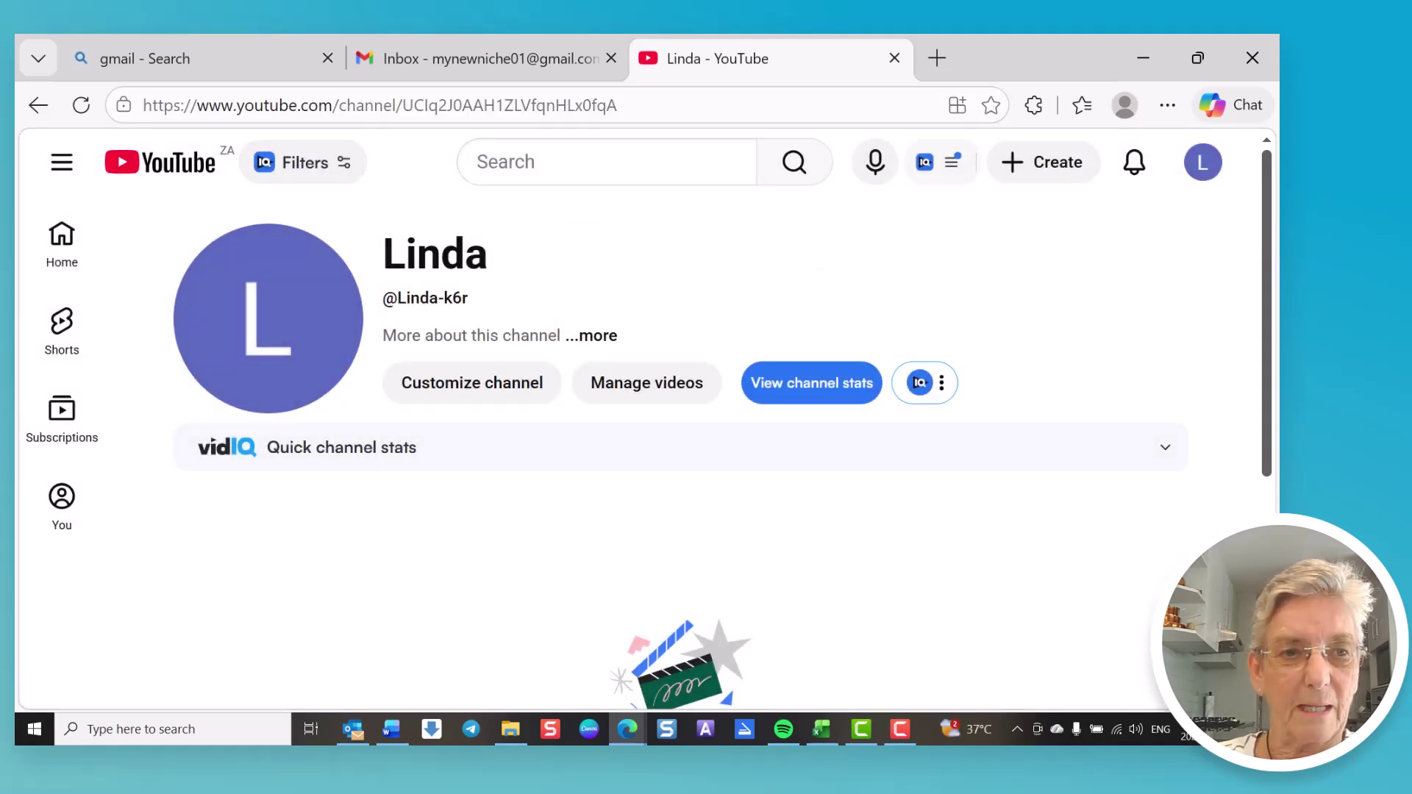
left_click(62, 243)
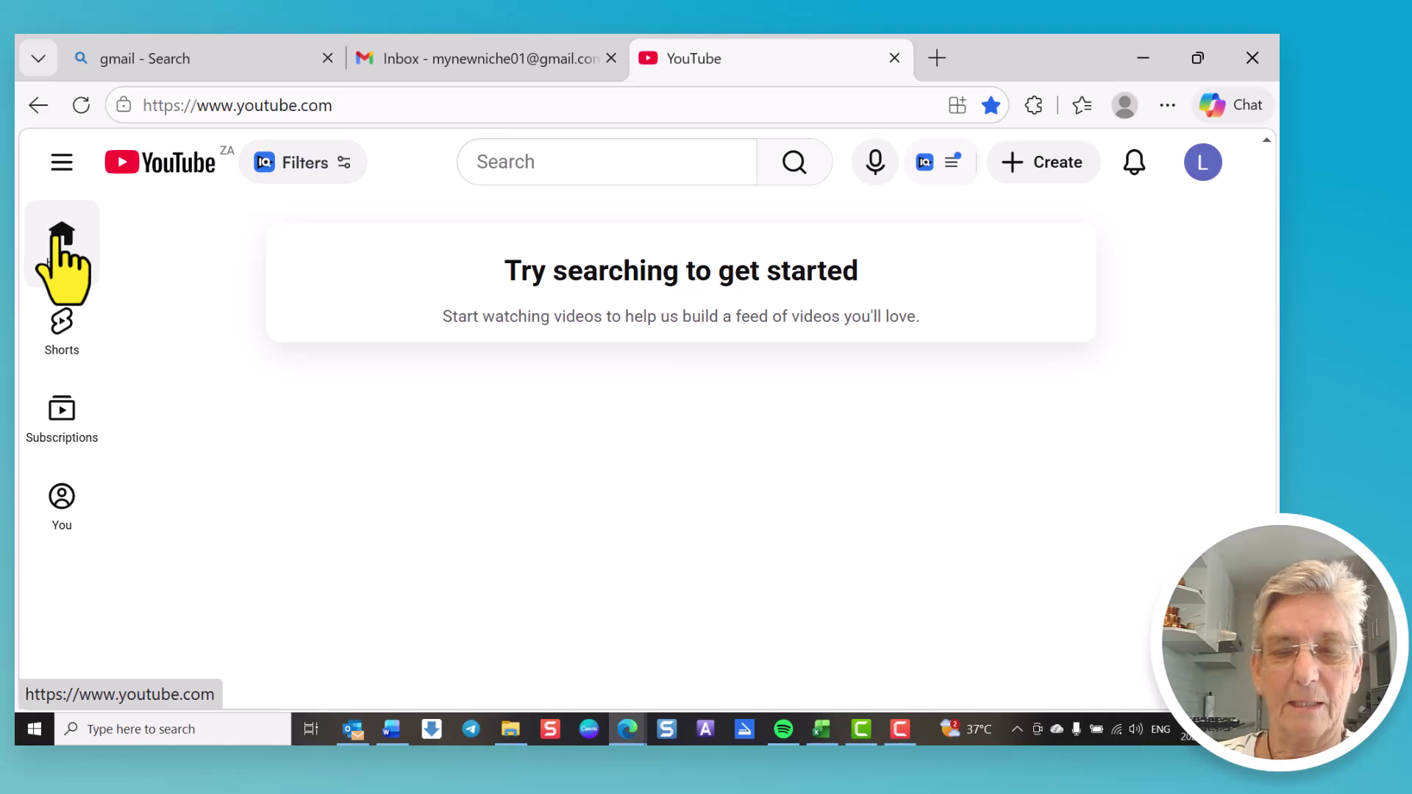
Step: Pause a Short, remove the Beauty & Fashion and Comedy rows from Subscriptions, then open You
left_click(60, 323)
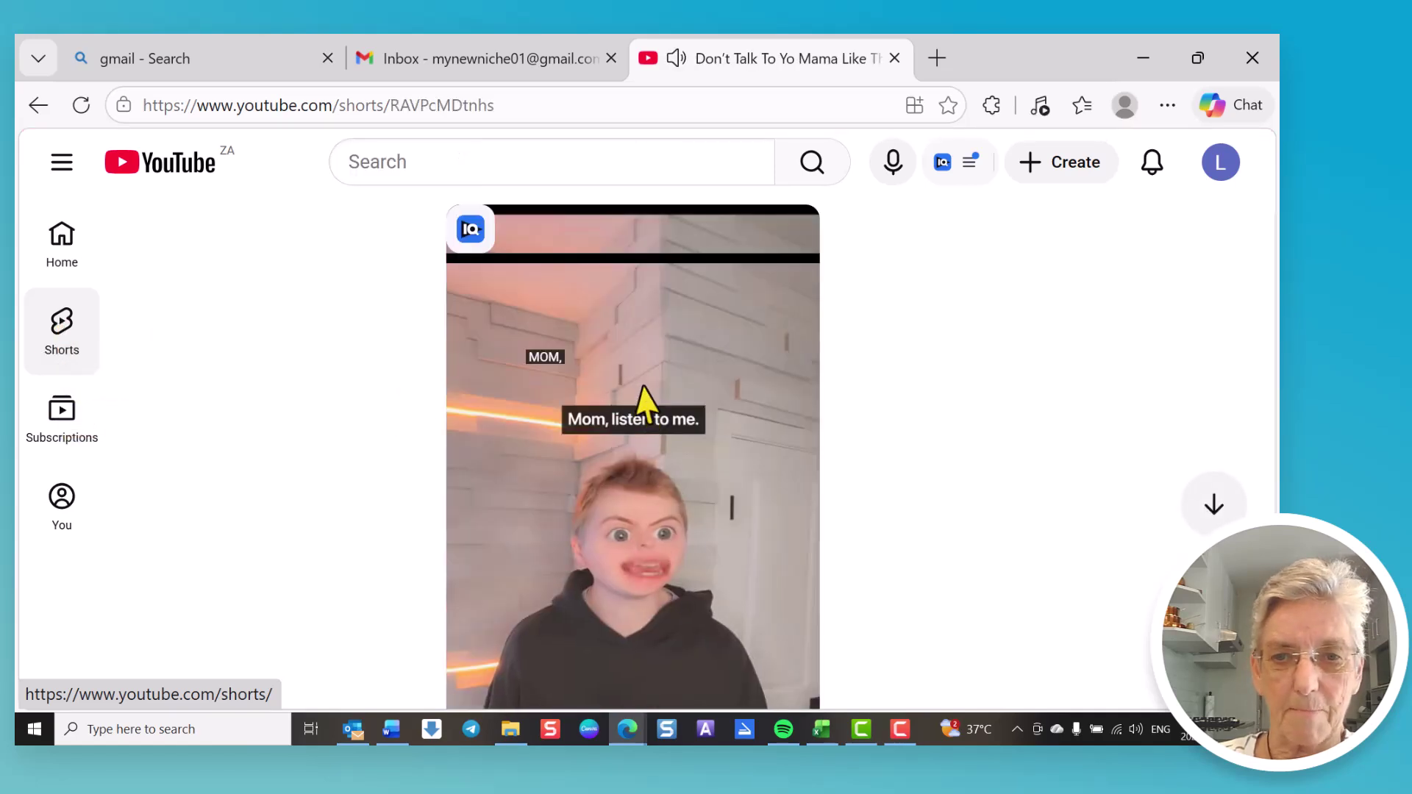
left_click(654, 410)
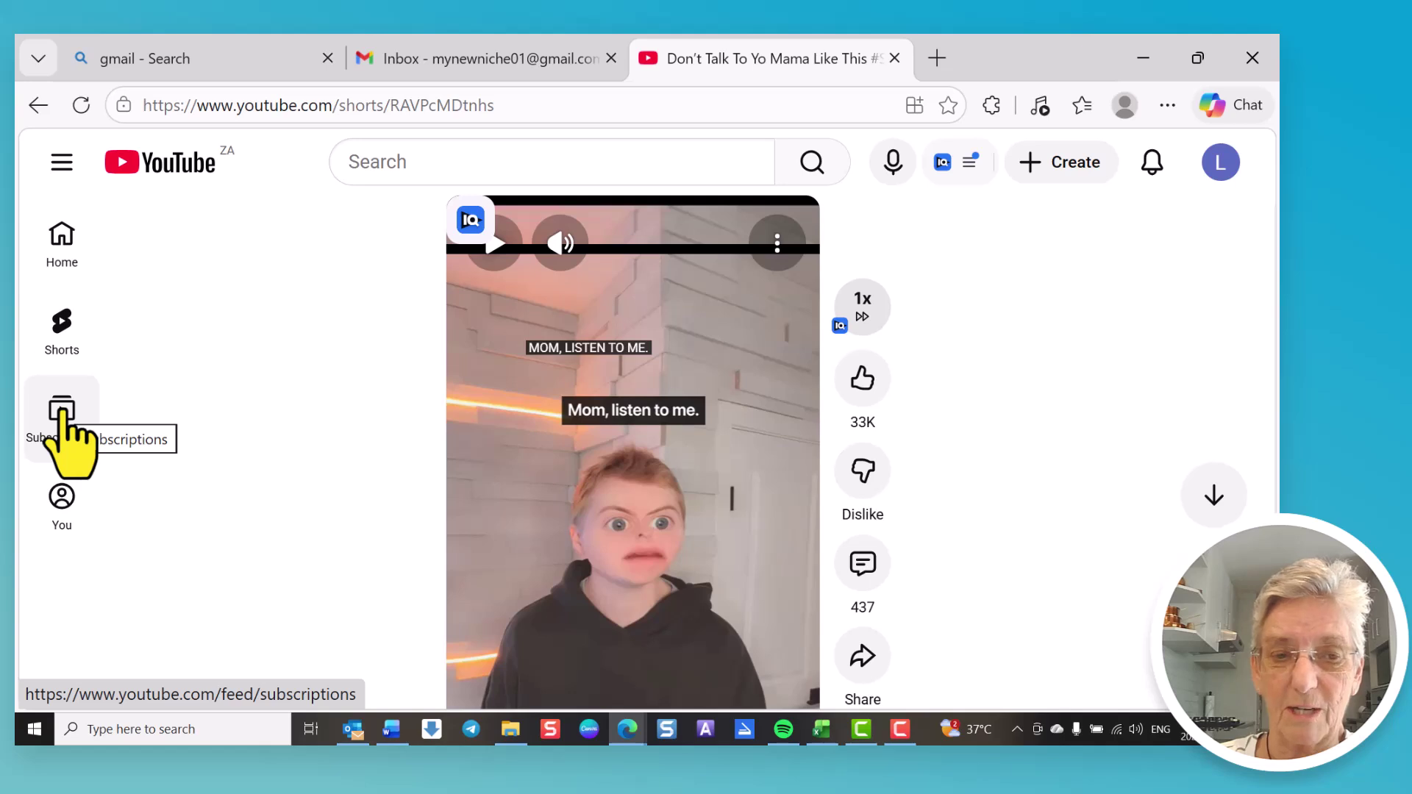
left_click(62, 413)
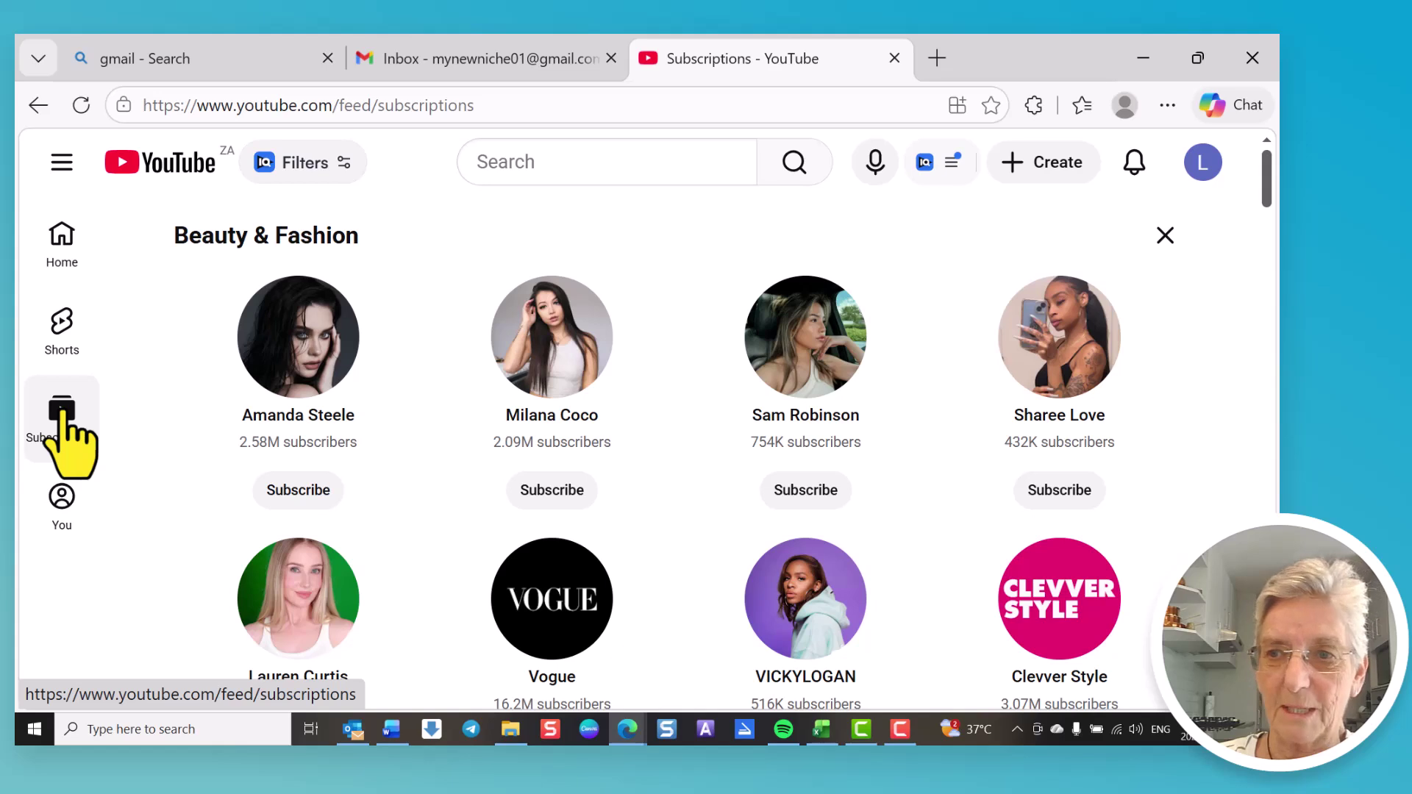
left_click(1165, 236)
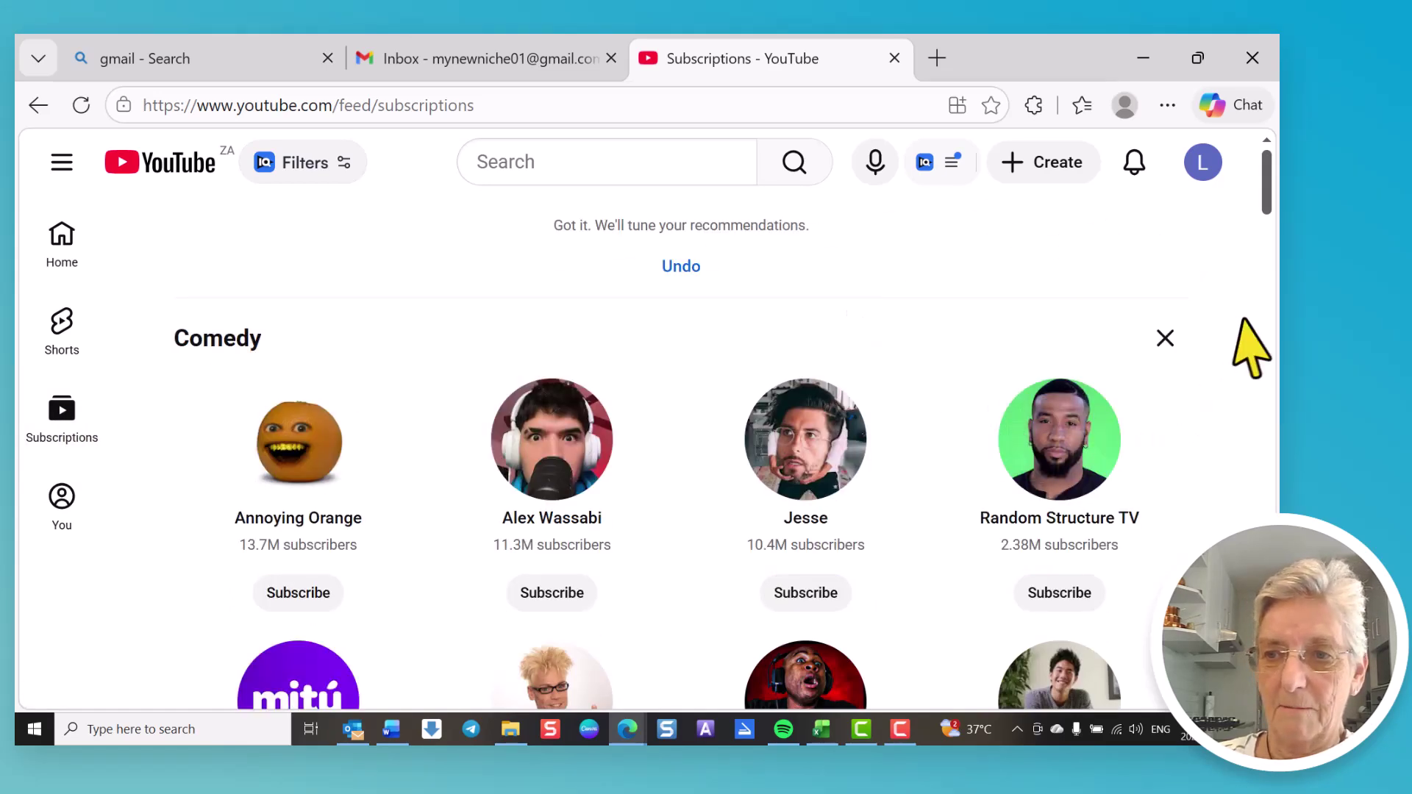
left_click(1165, 338)
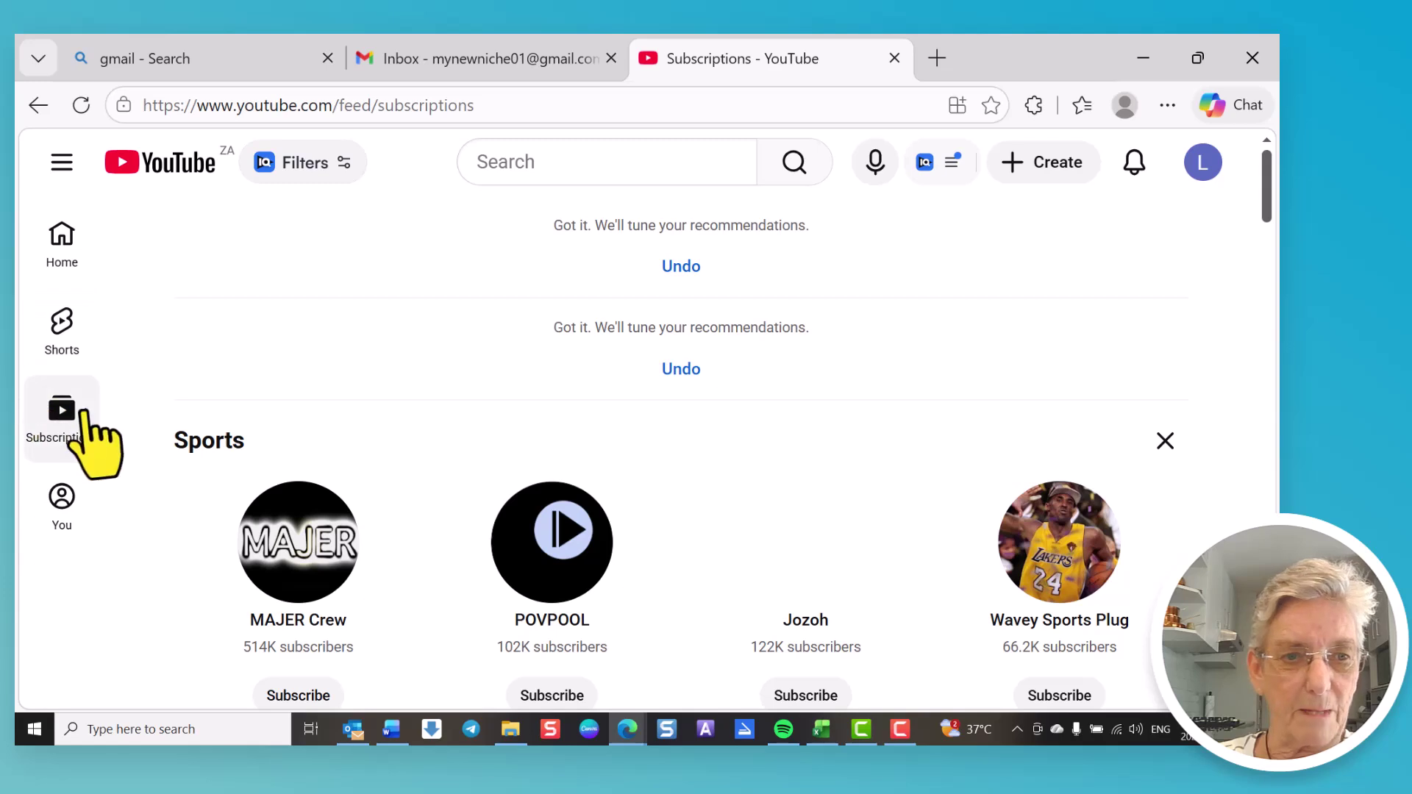
left_click(62, 500)
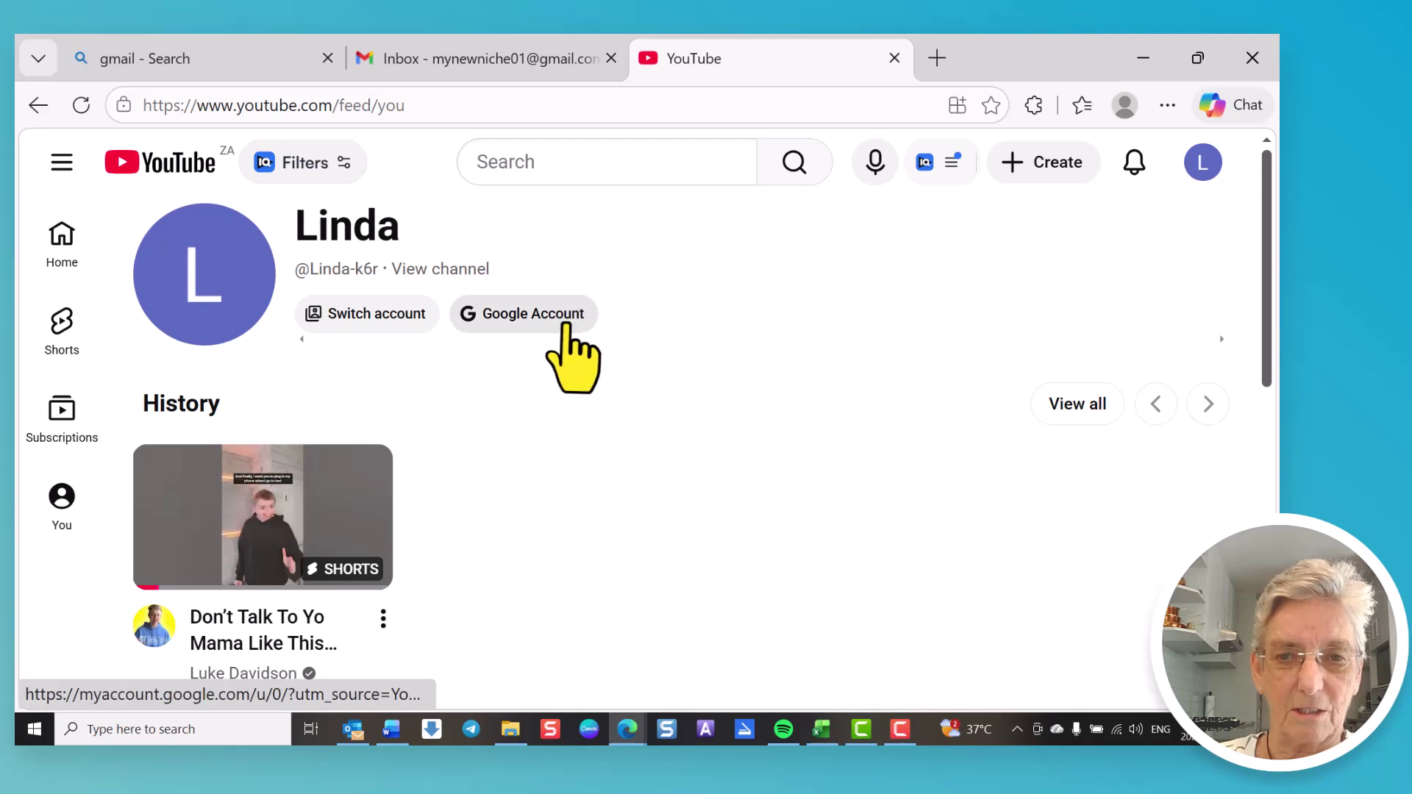
Step: Visit your own channel page, then switch to YouTube Studio from the account menu
left_click(1204, 163)
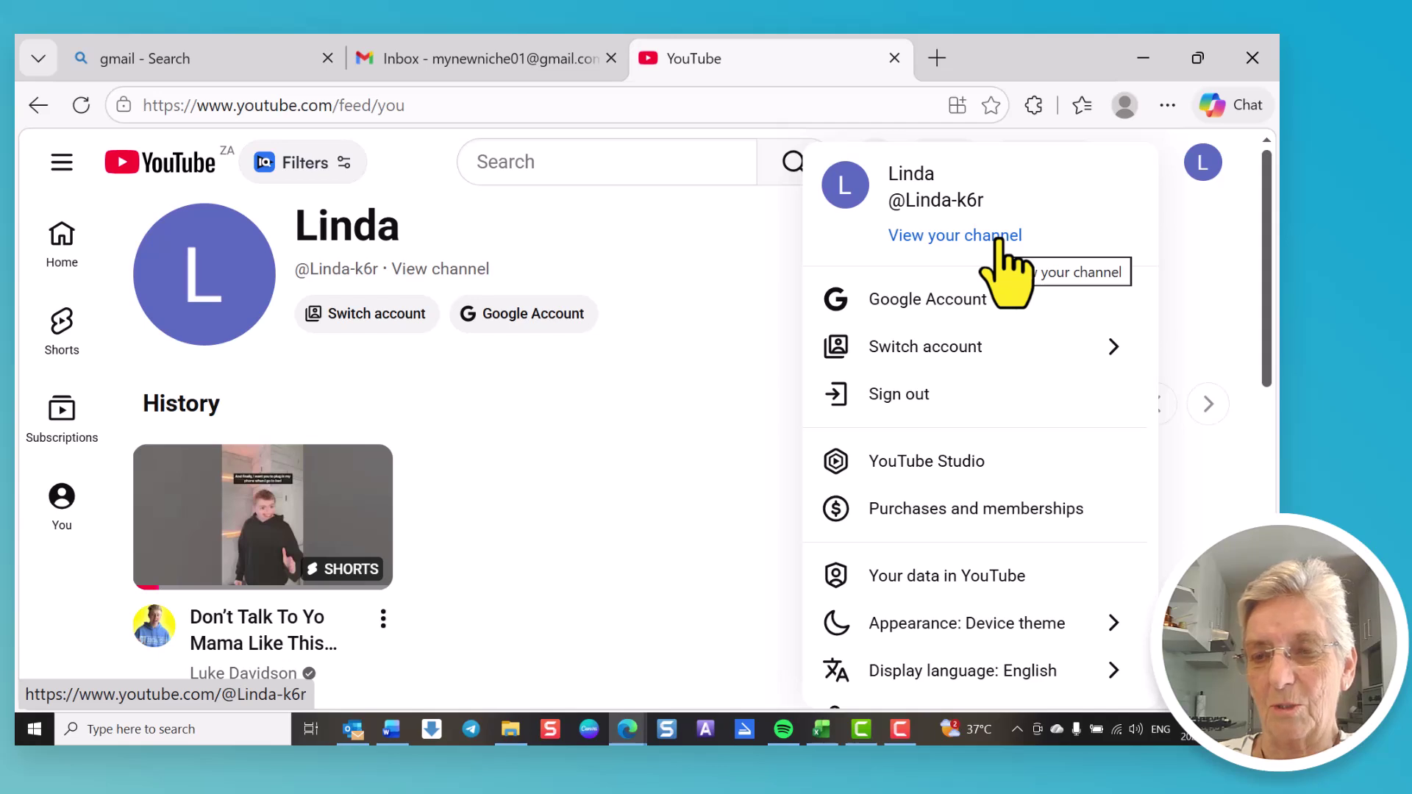
left_click(993, 237)
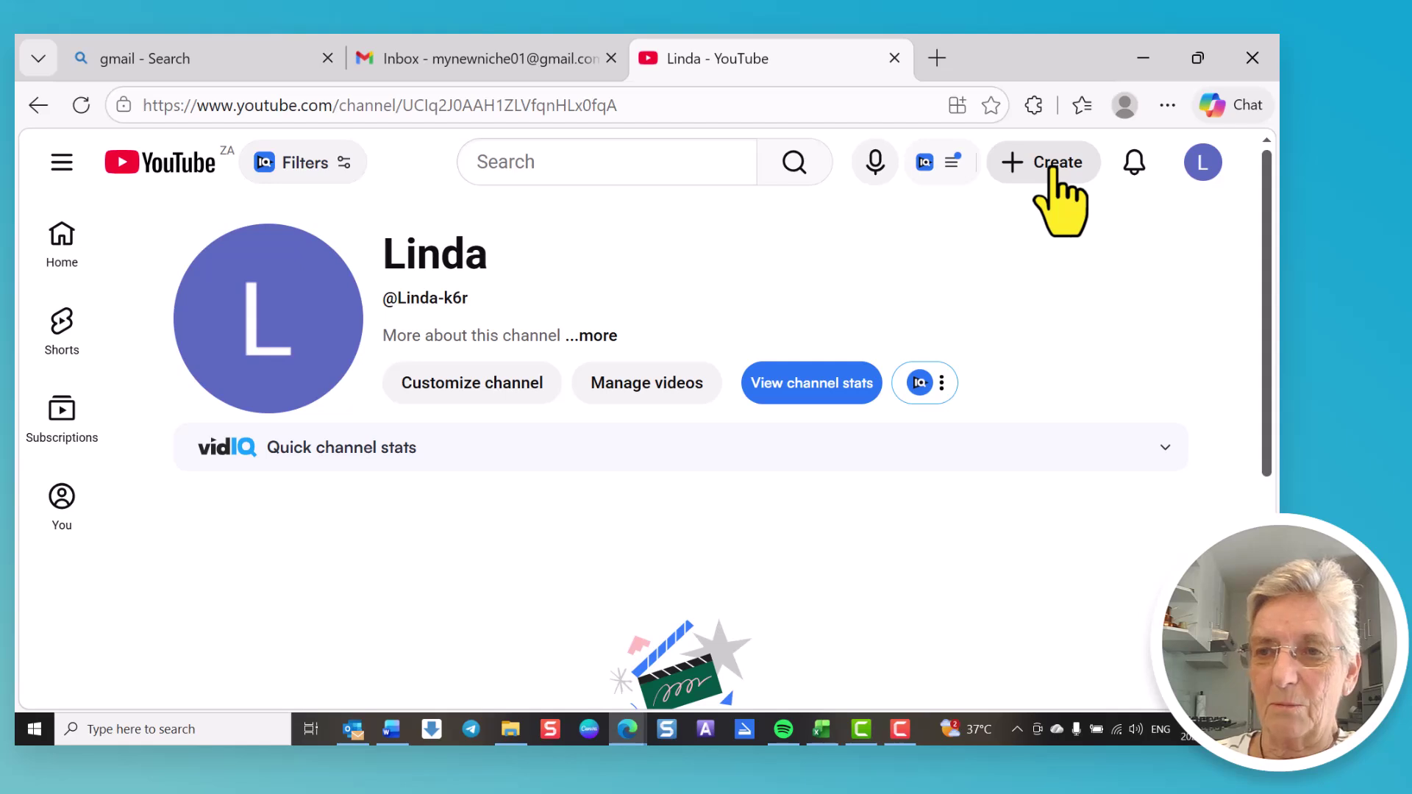
left_click(1055, 167)
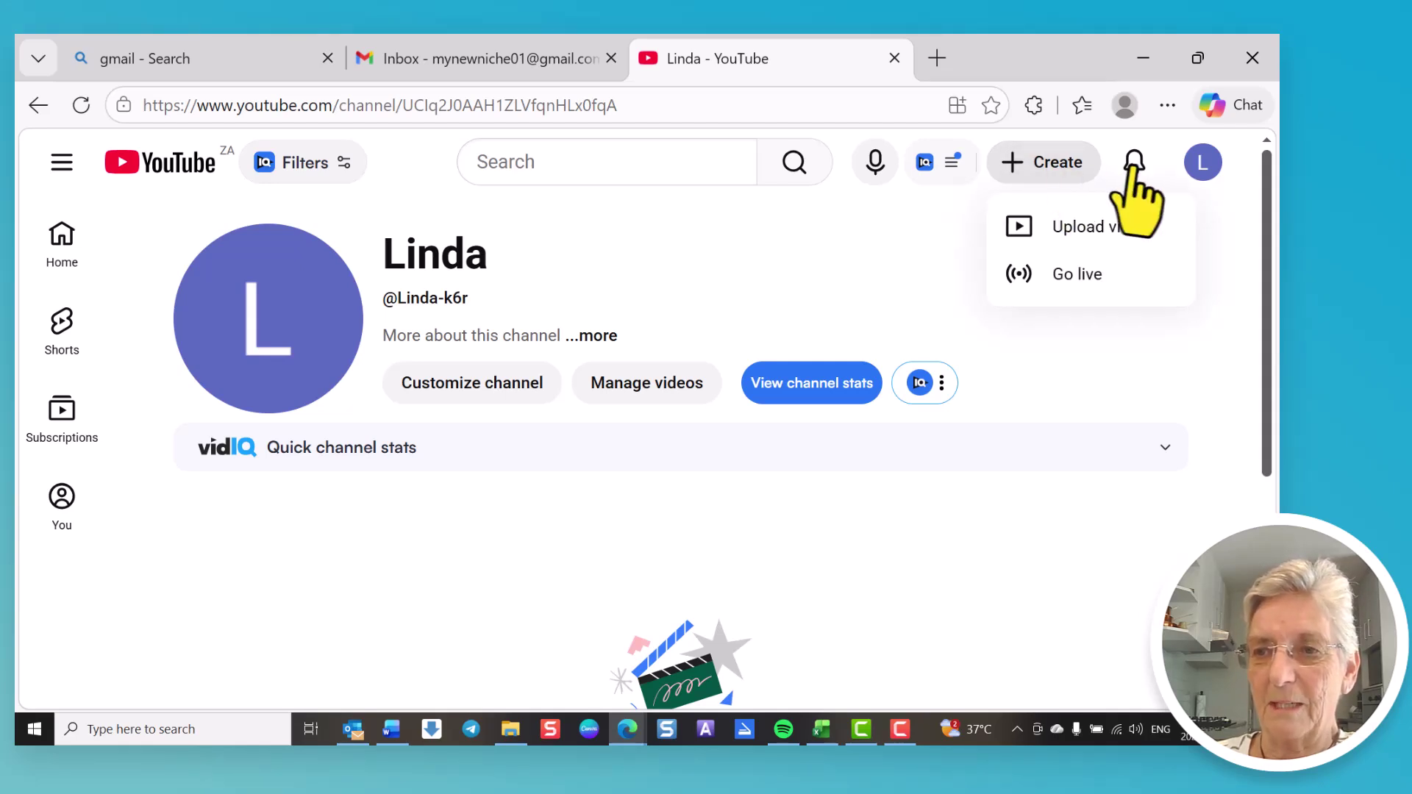
left_click(1203, 163)
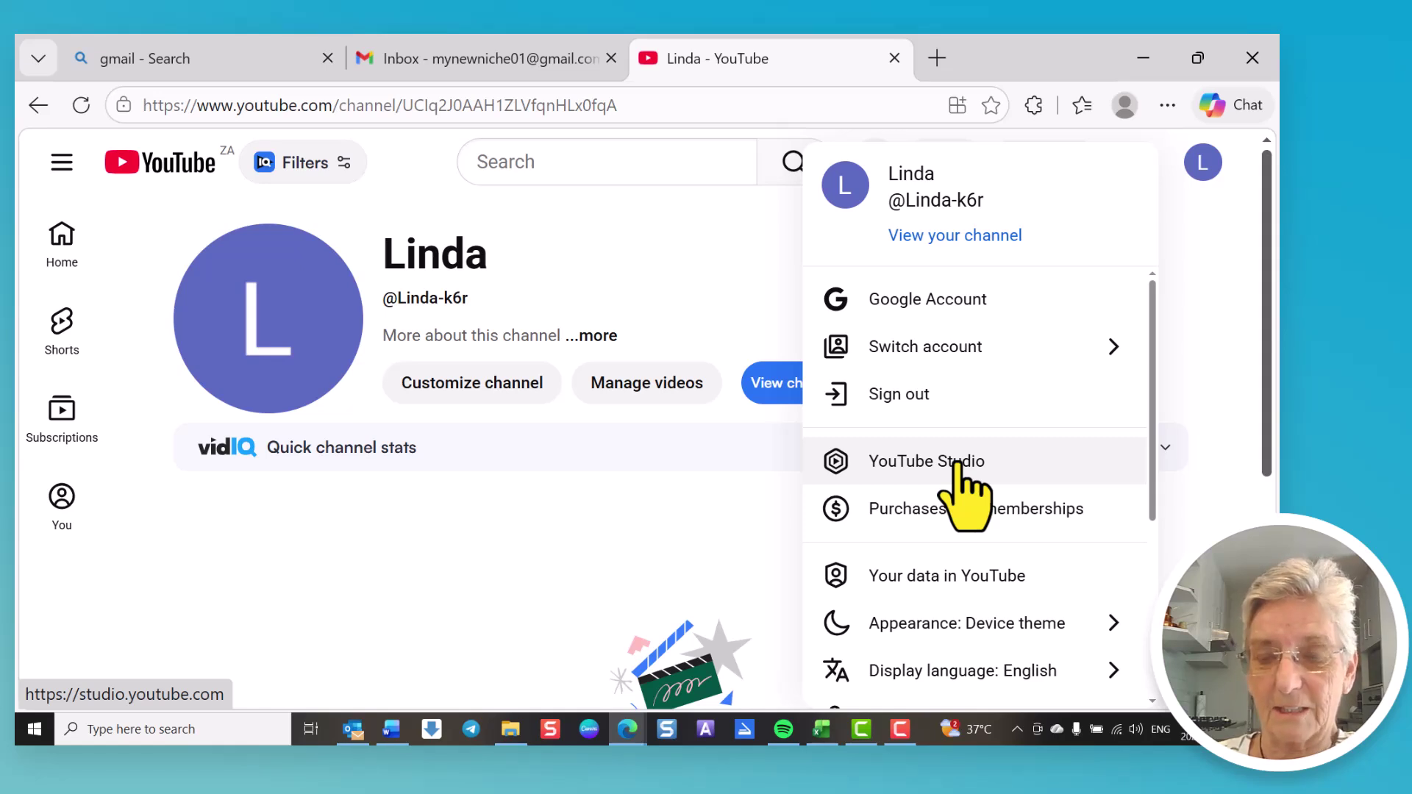
left_click(958, 464)
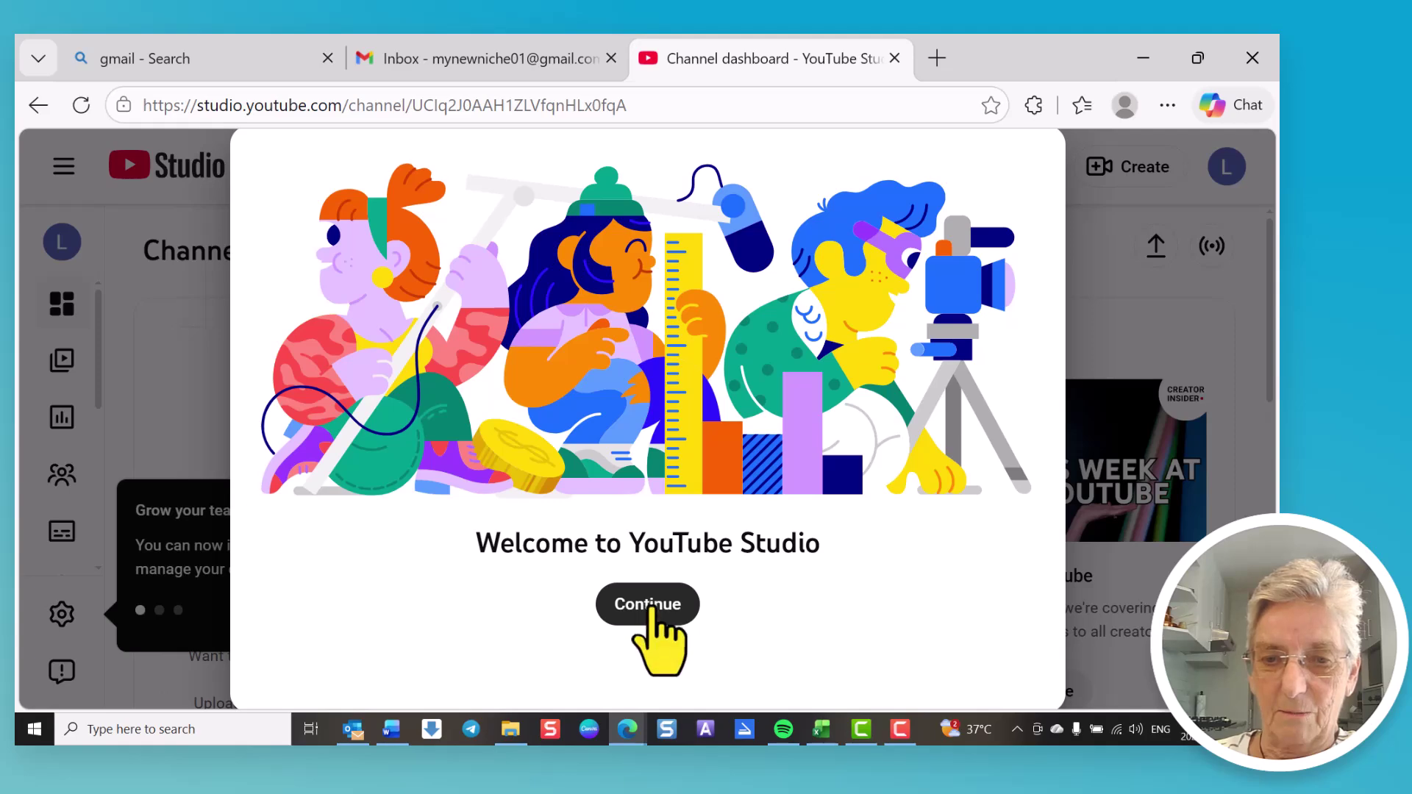
Step: Dismiss the Studio welcome screen and Grow your team tip, then view the empty Content videos list
left_click(651, 604)
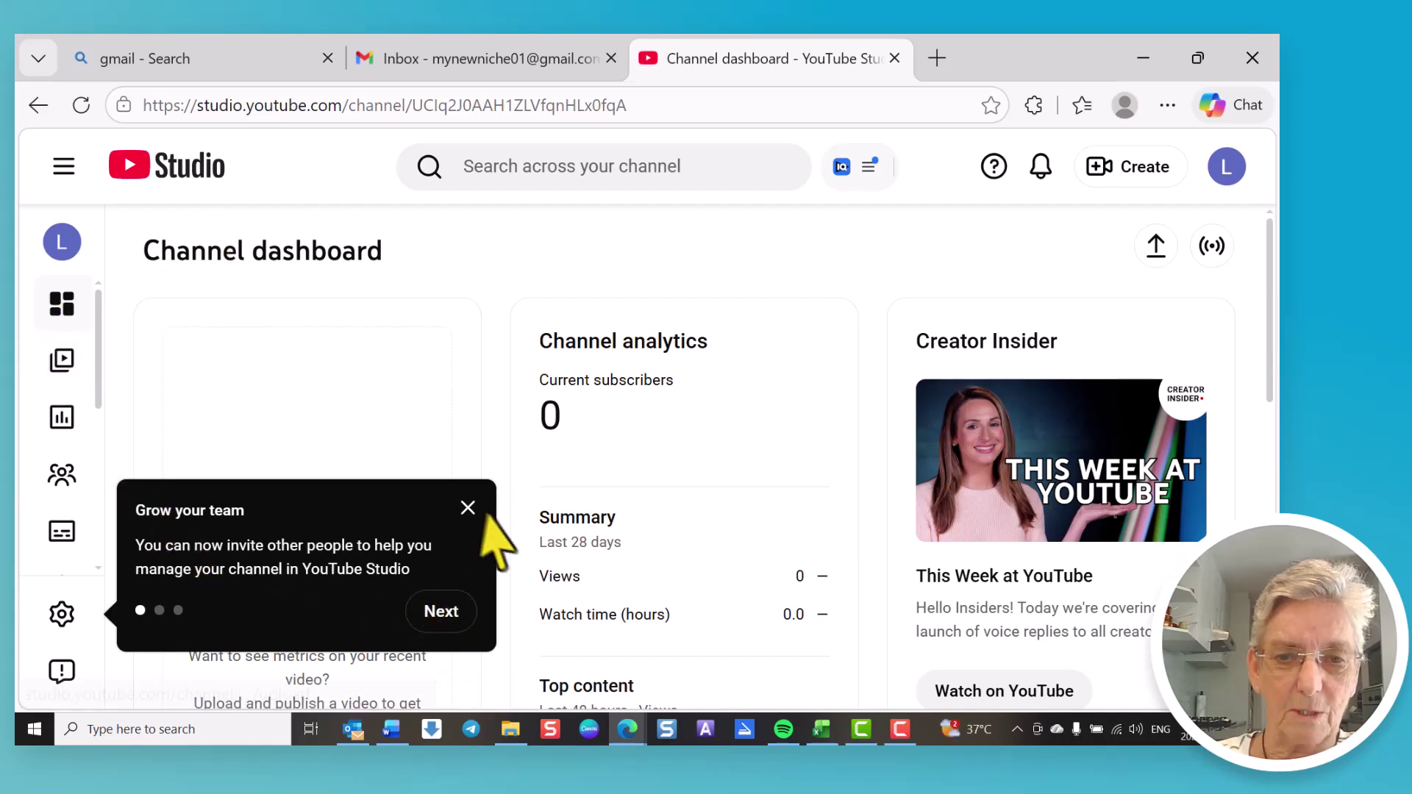
left_click(467, 508)
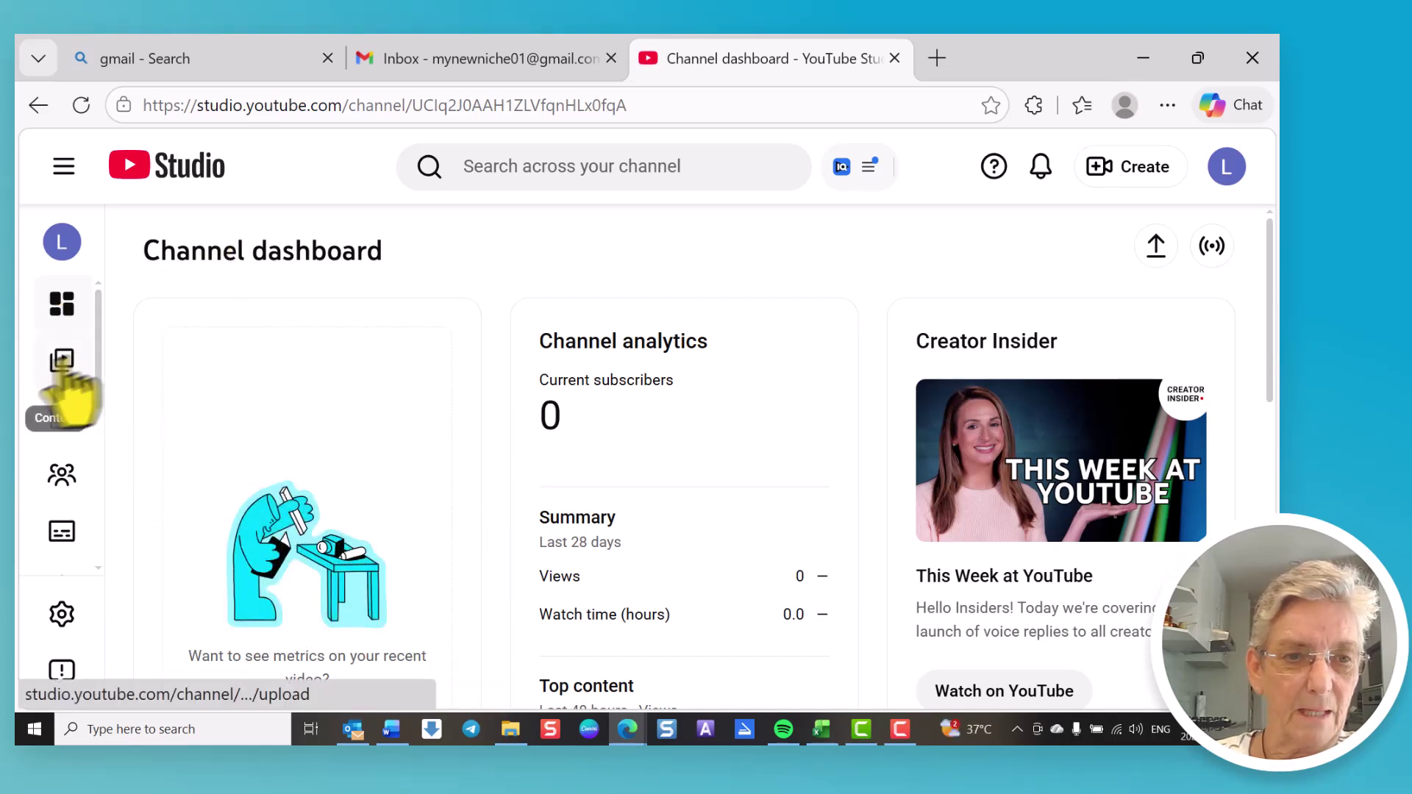
left_click(63, 366)
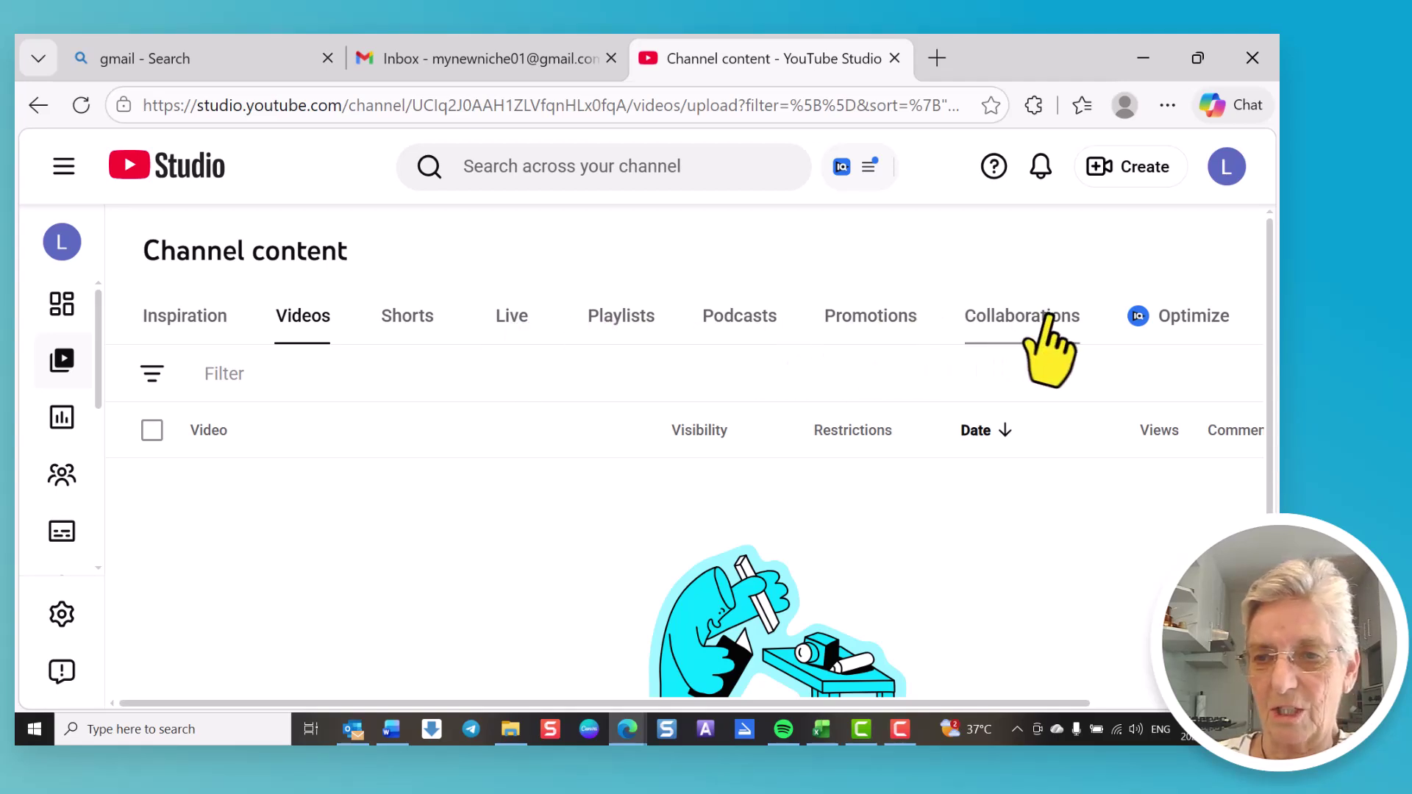
Step: Look over Analytics, then open Community comments and dismiss its two tip popups
left_click(62, 421)
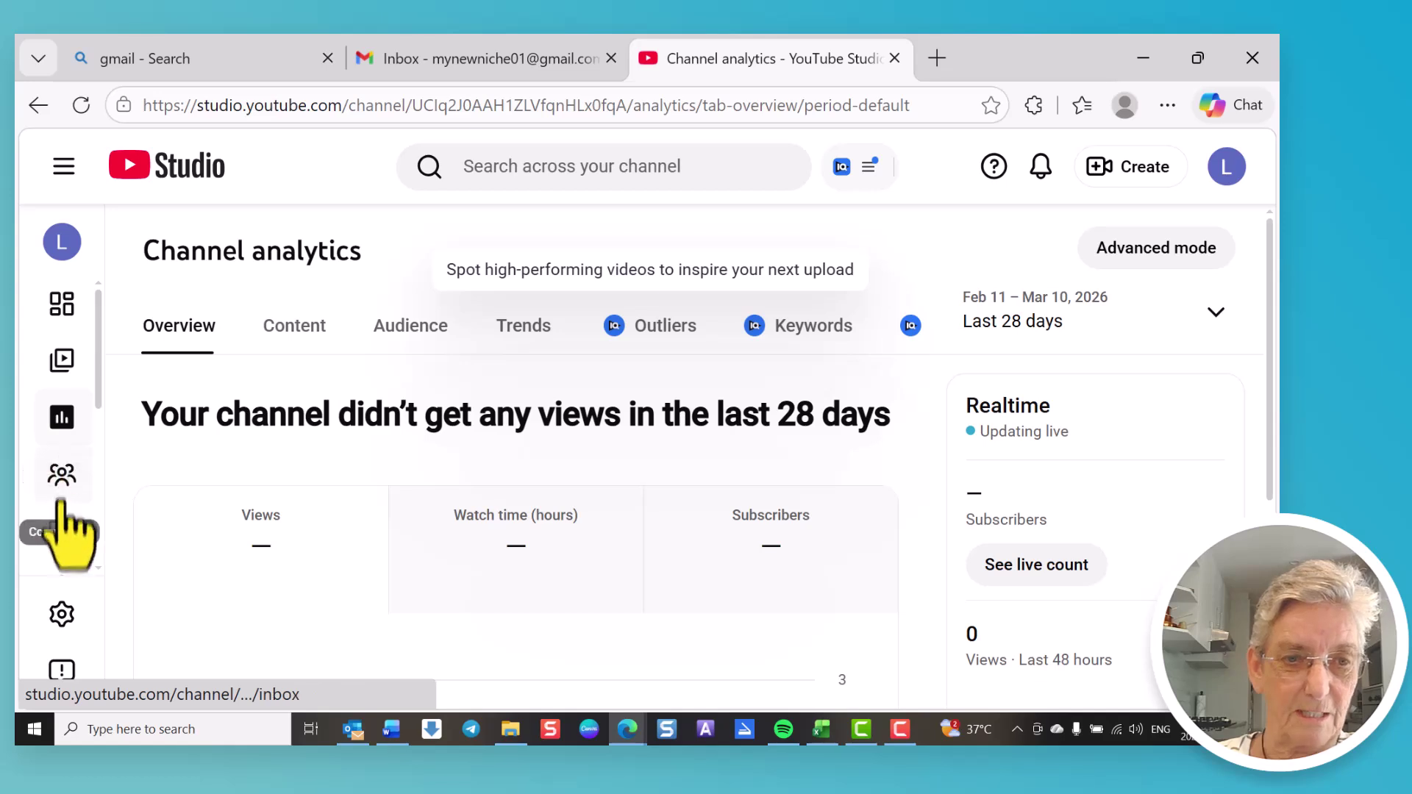
left_click(60, 476)
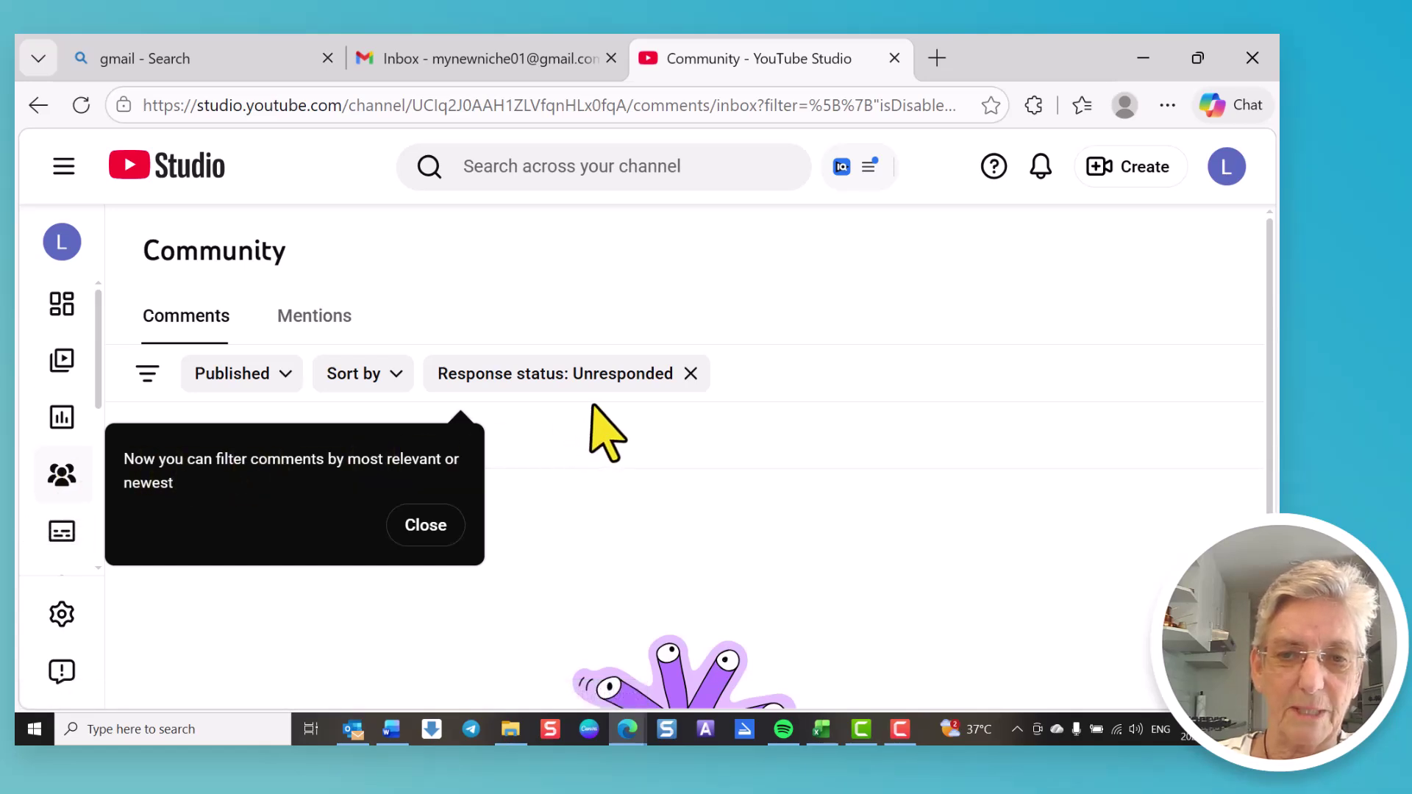
left_click(427, 531)
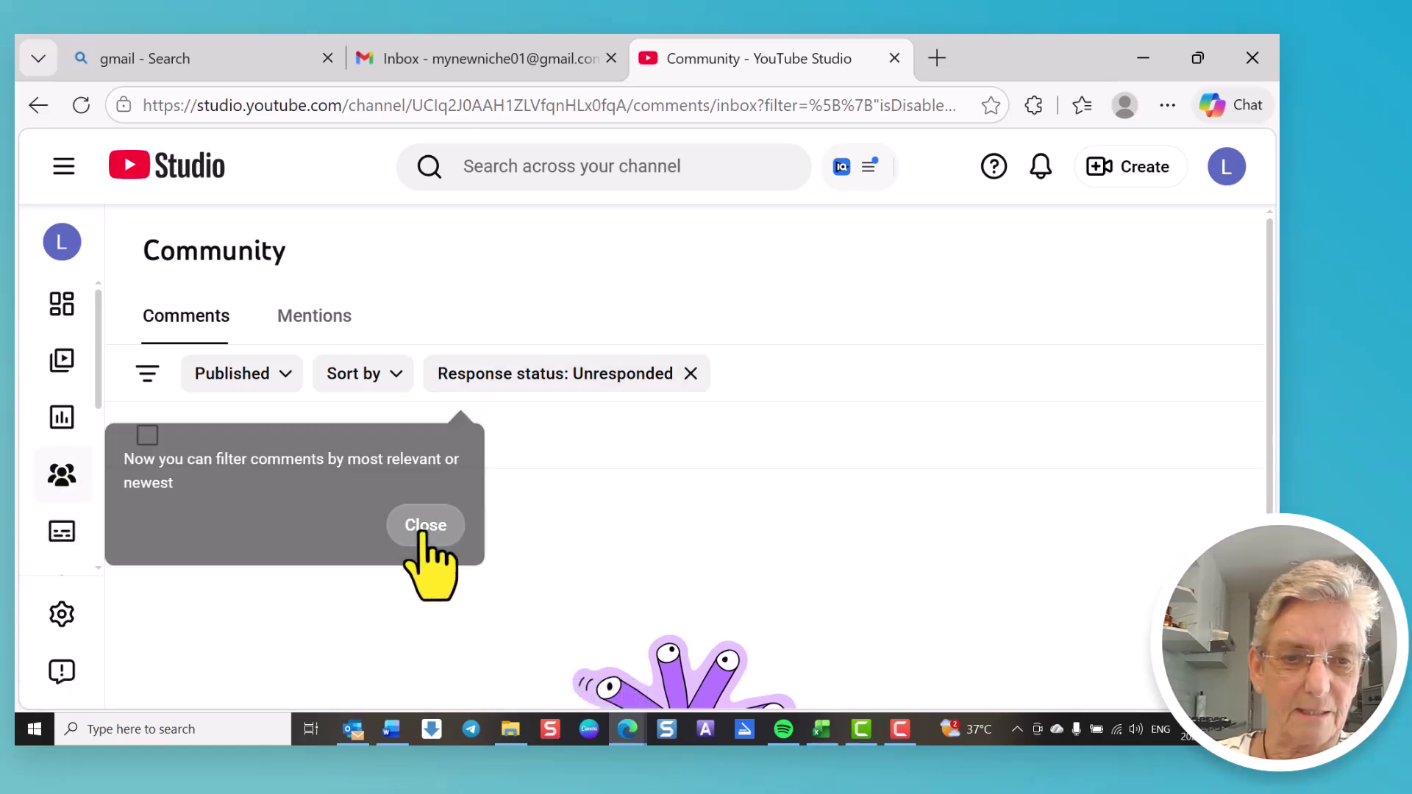
left_click(426, 525)
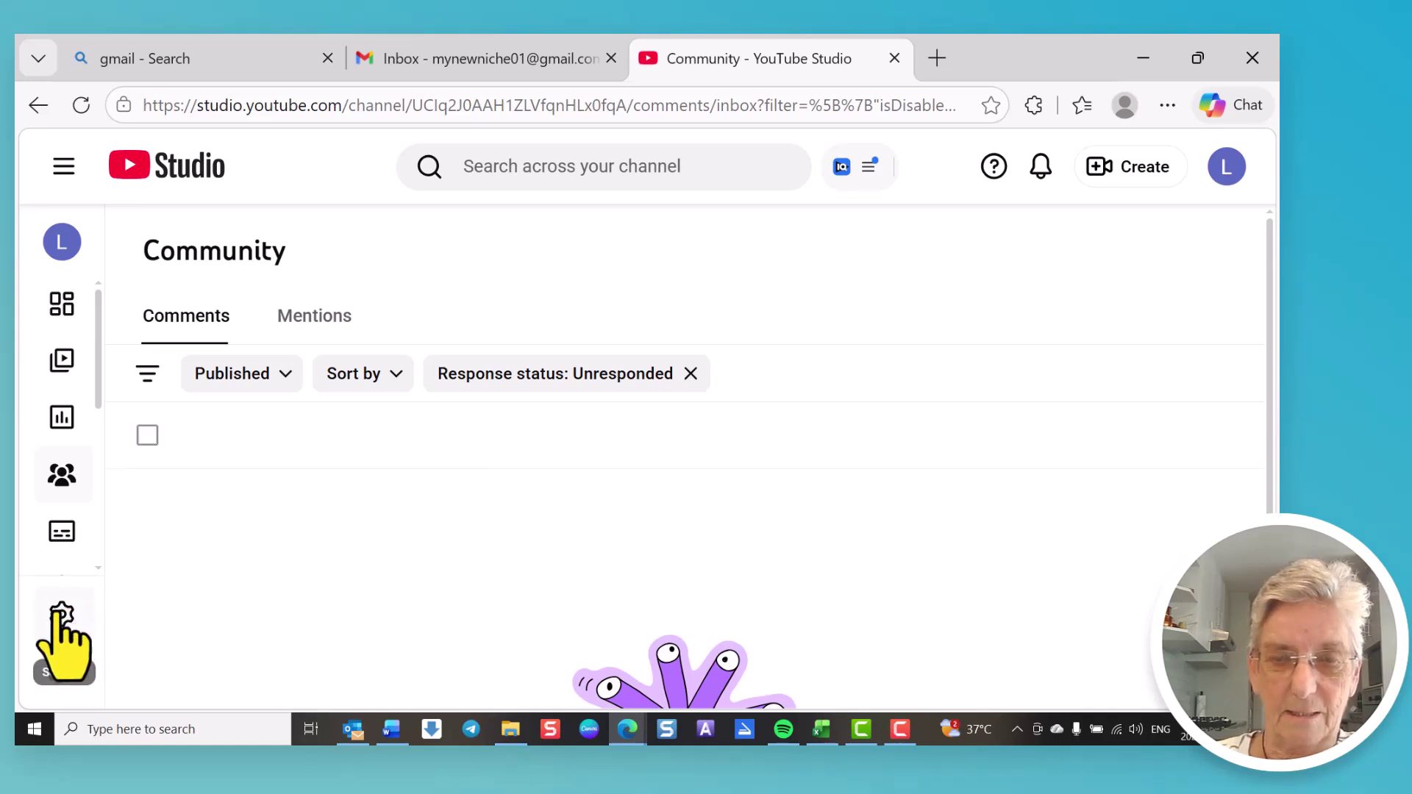
Step: In General settings, pick ZAR — South African Rand as the currency and save
left_click(62, 614)
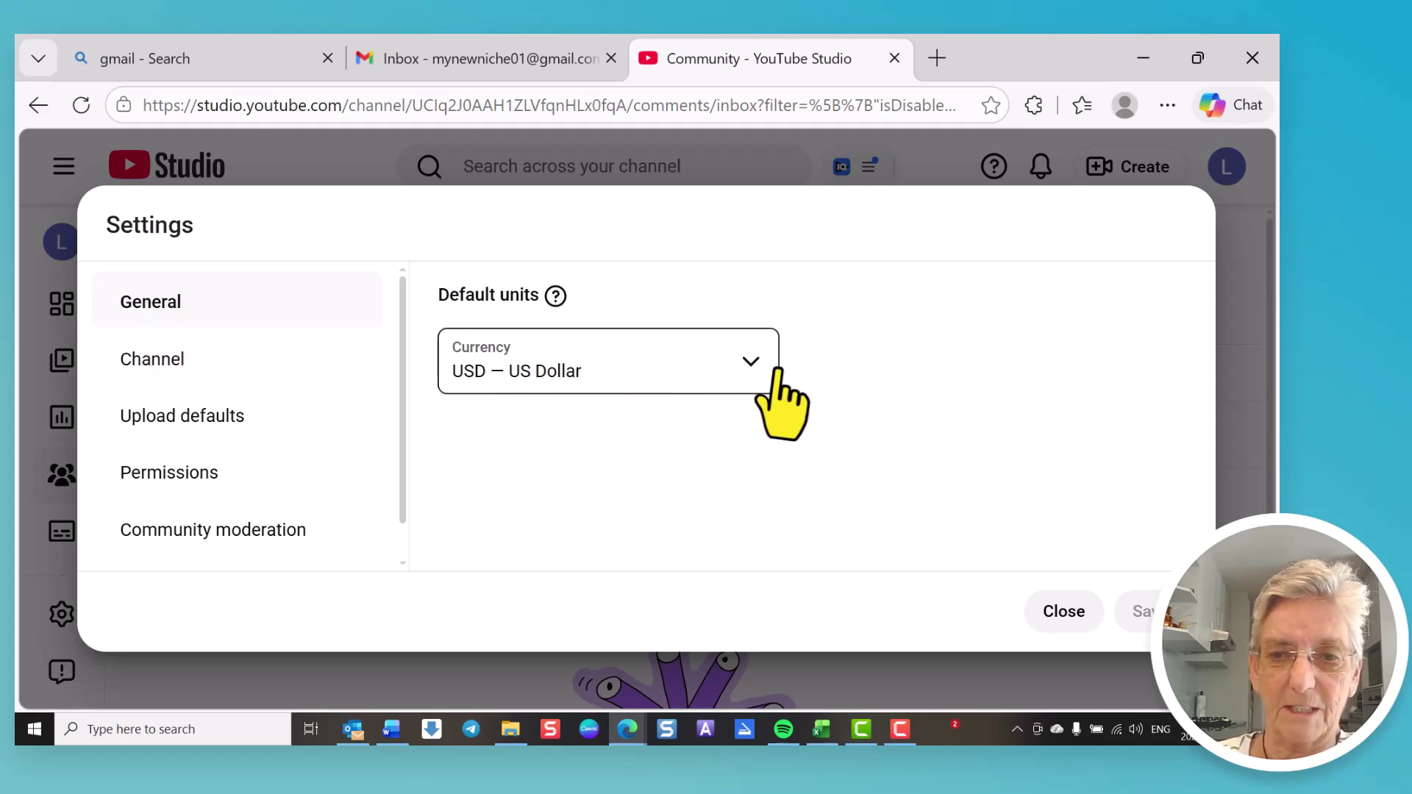
left_click(751, 364)
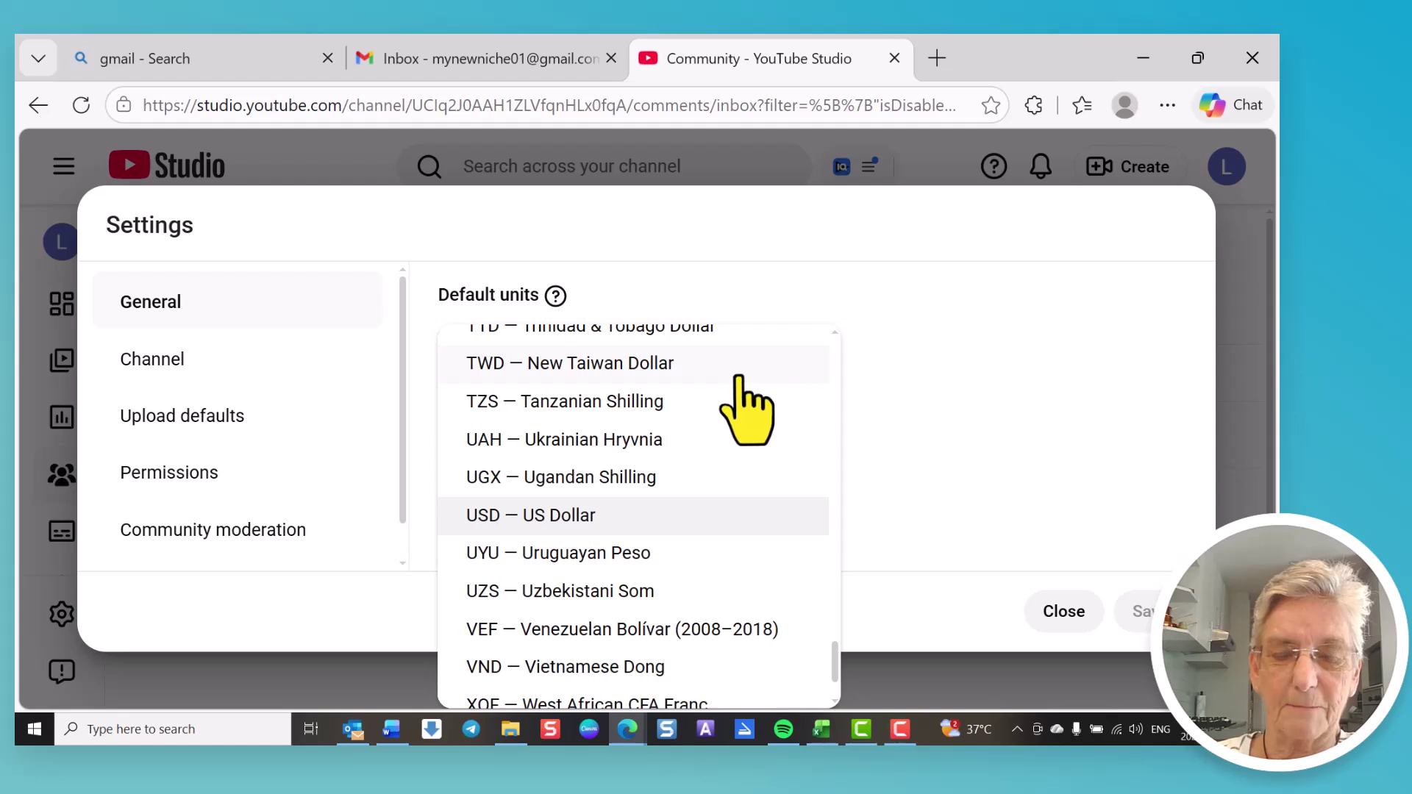
scroll(688, 563, "down", 2)
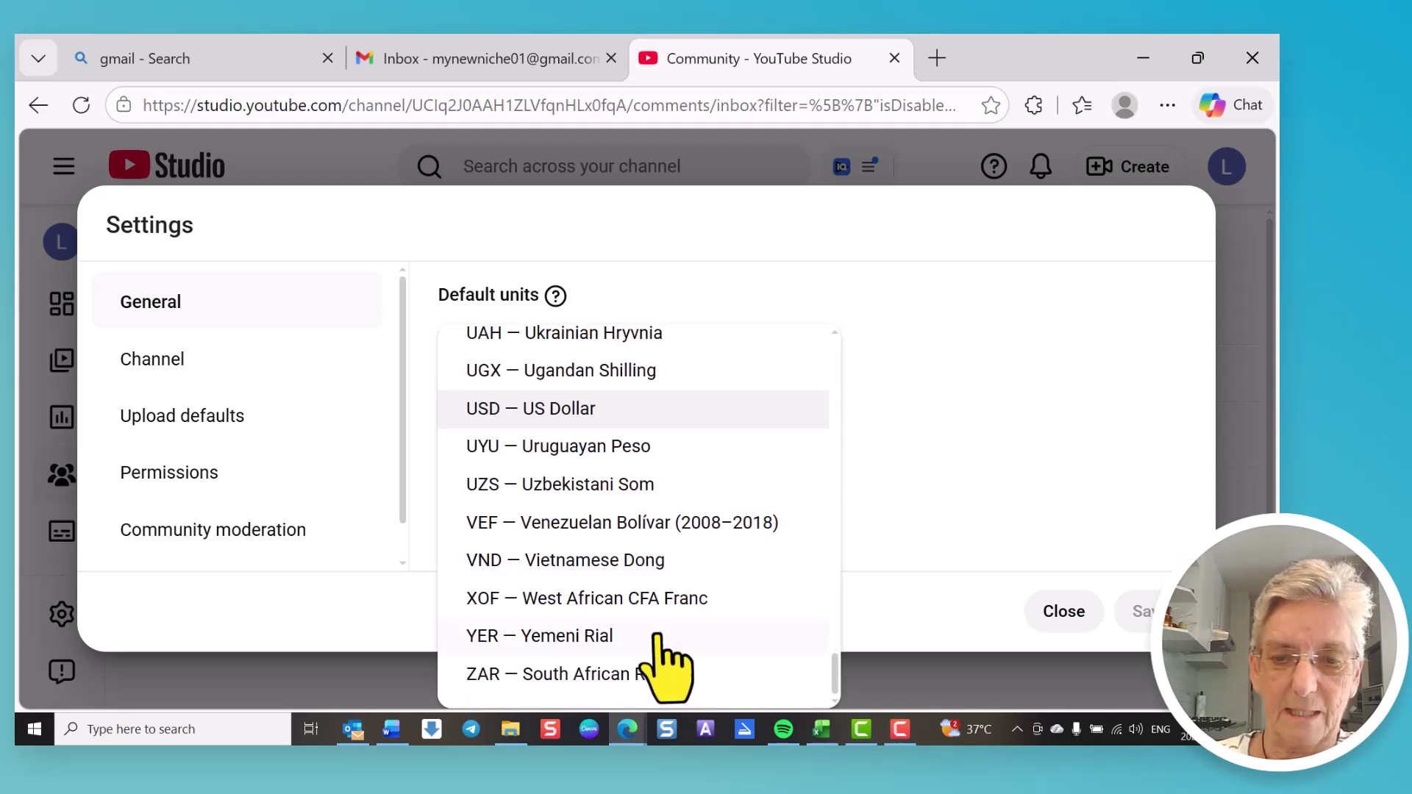
left_click(616, 675)
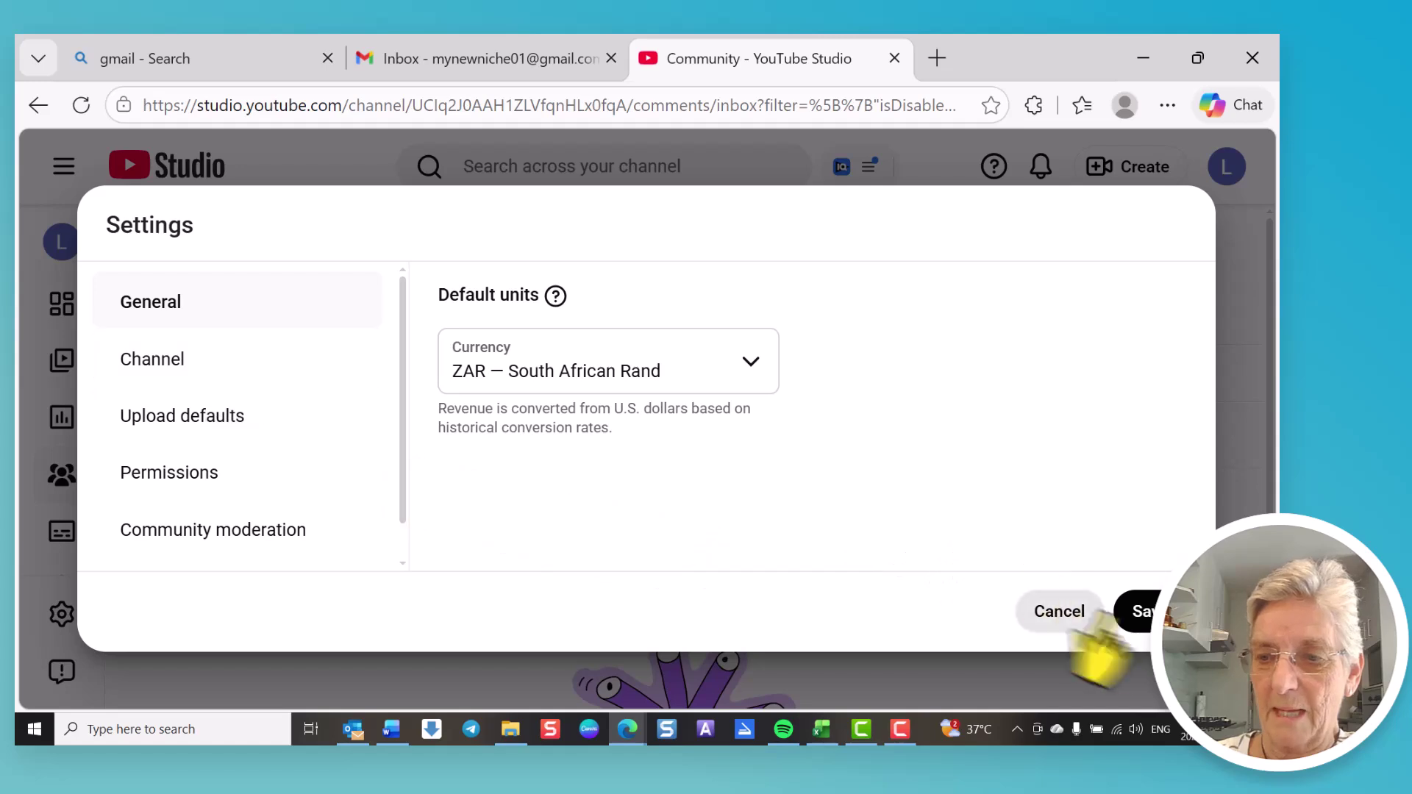
left_click(1140, 612)
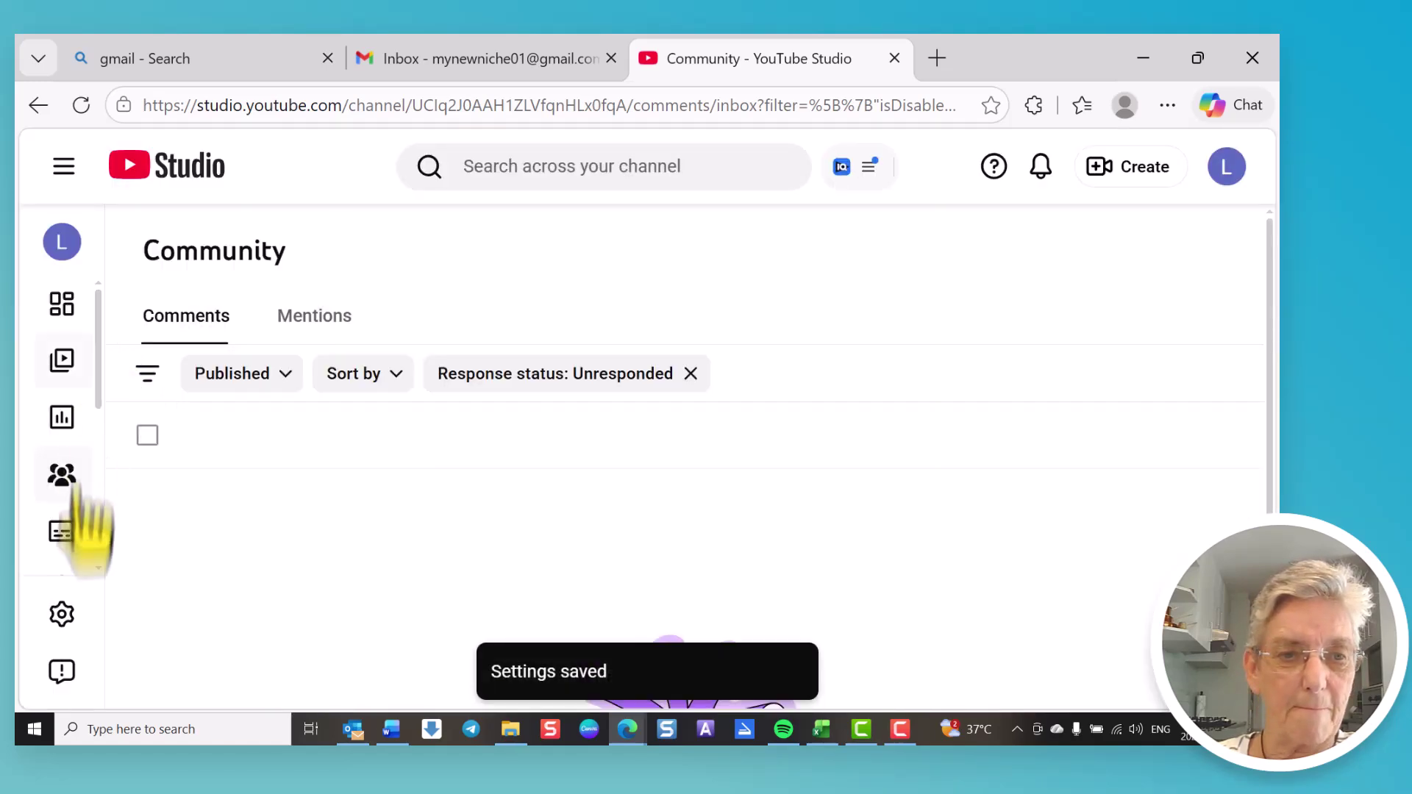
Step: Set Basic info upload visibility to Private, leave the default tags empty, and save
left_click(63, 620)
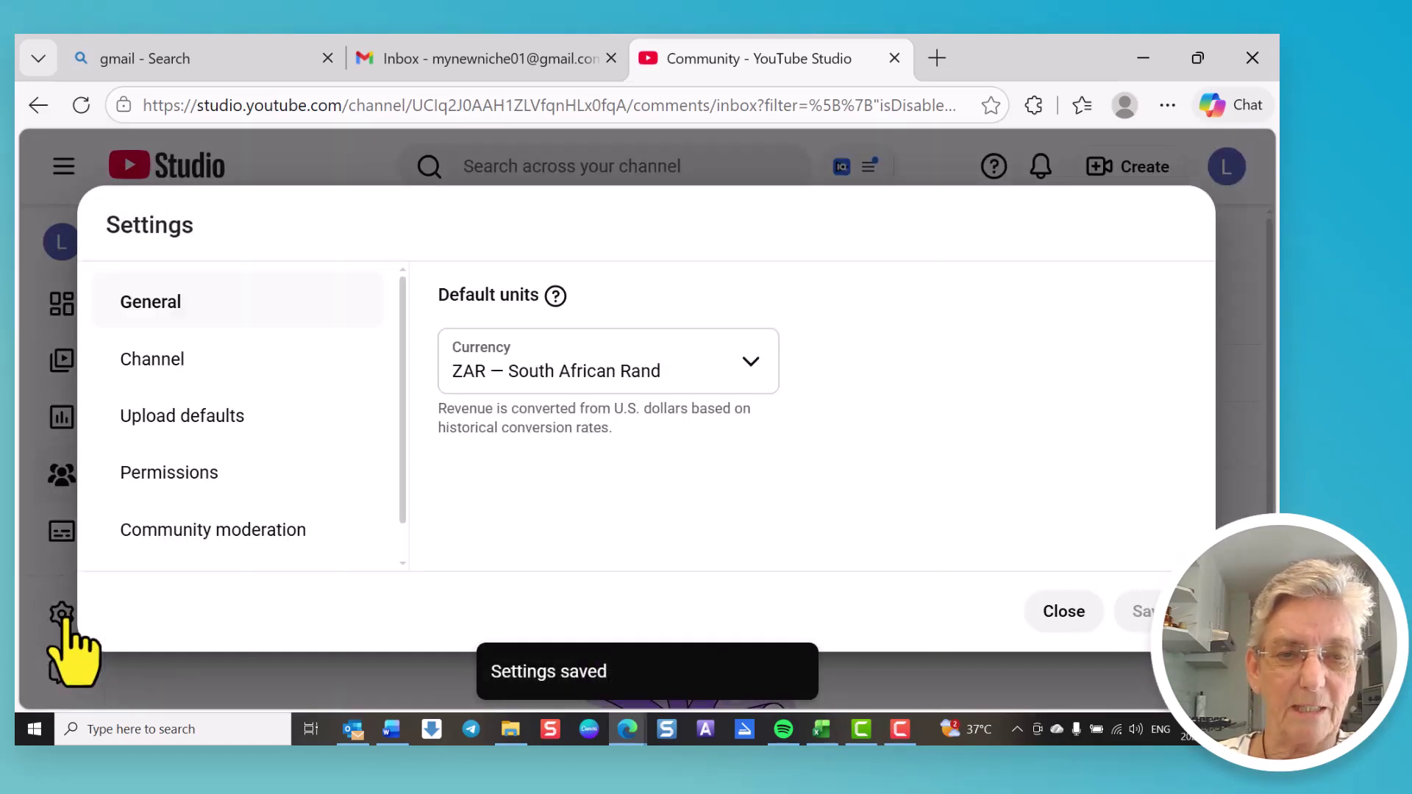
left_click(153, 432)
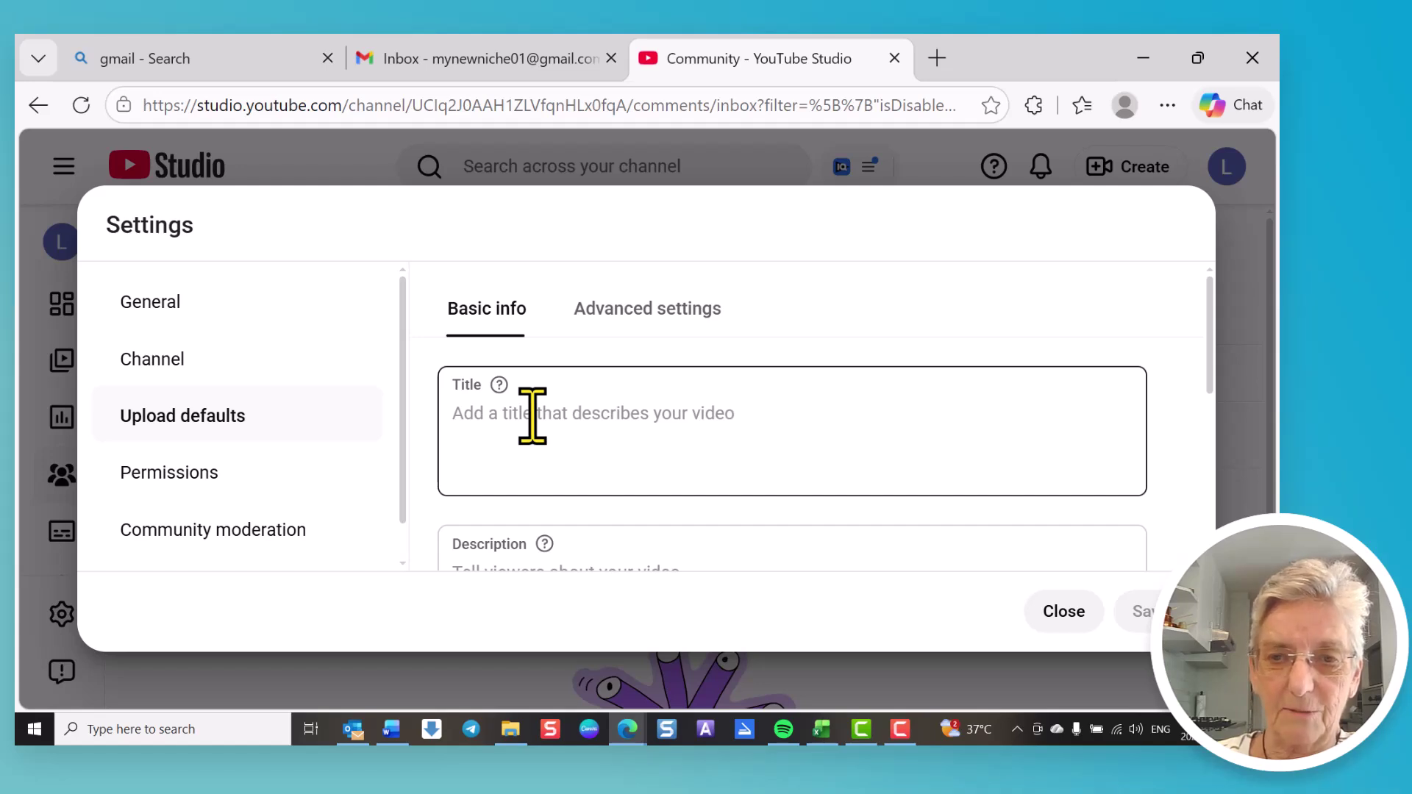
scroll(533, 415, "down", 2)
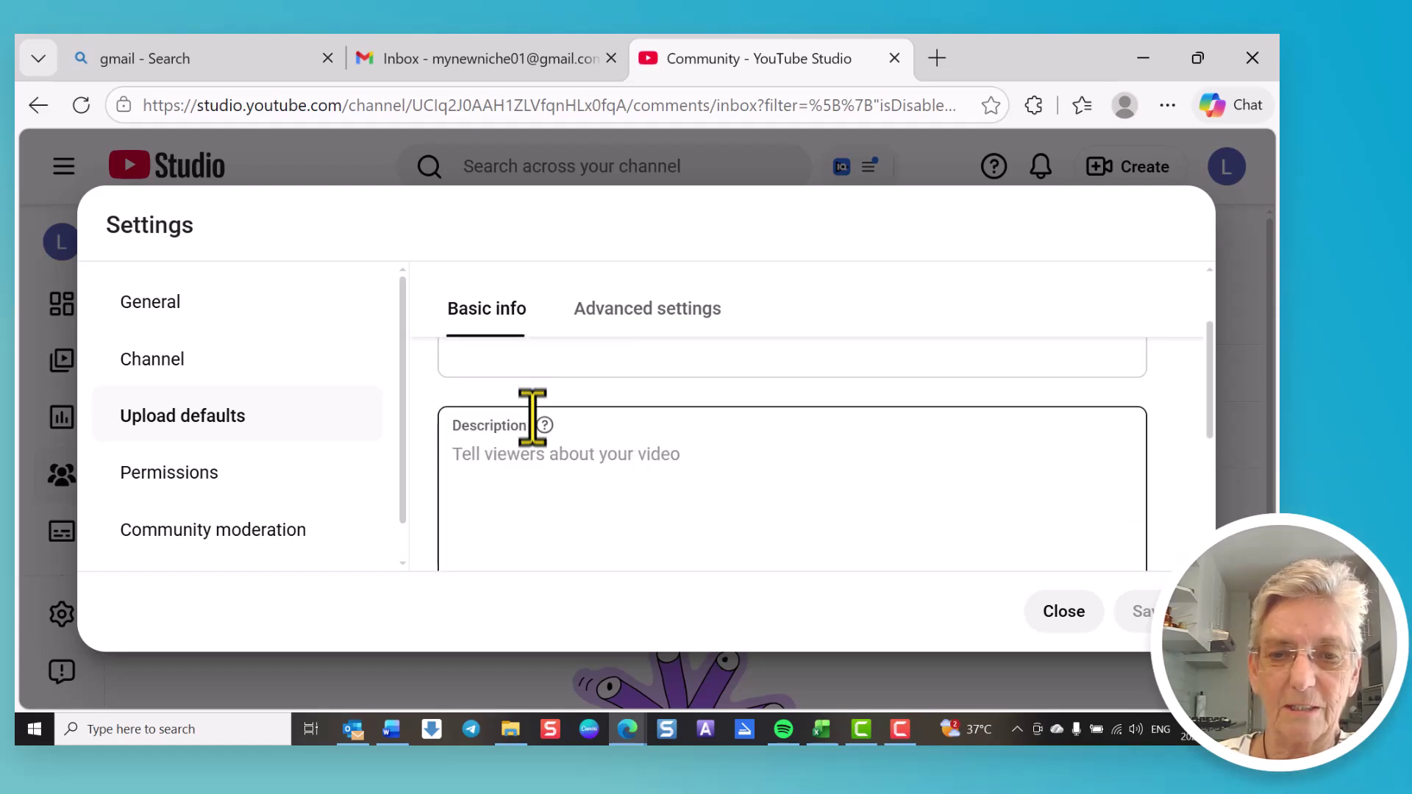
scroll(494, 469, "down", 3)
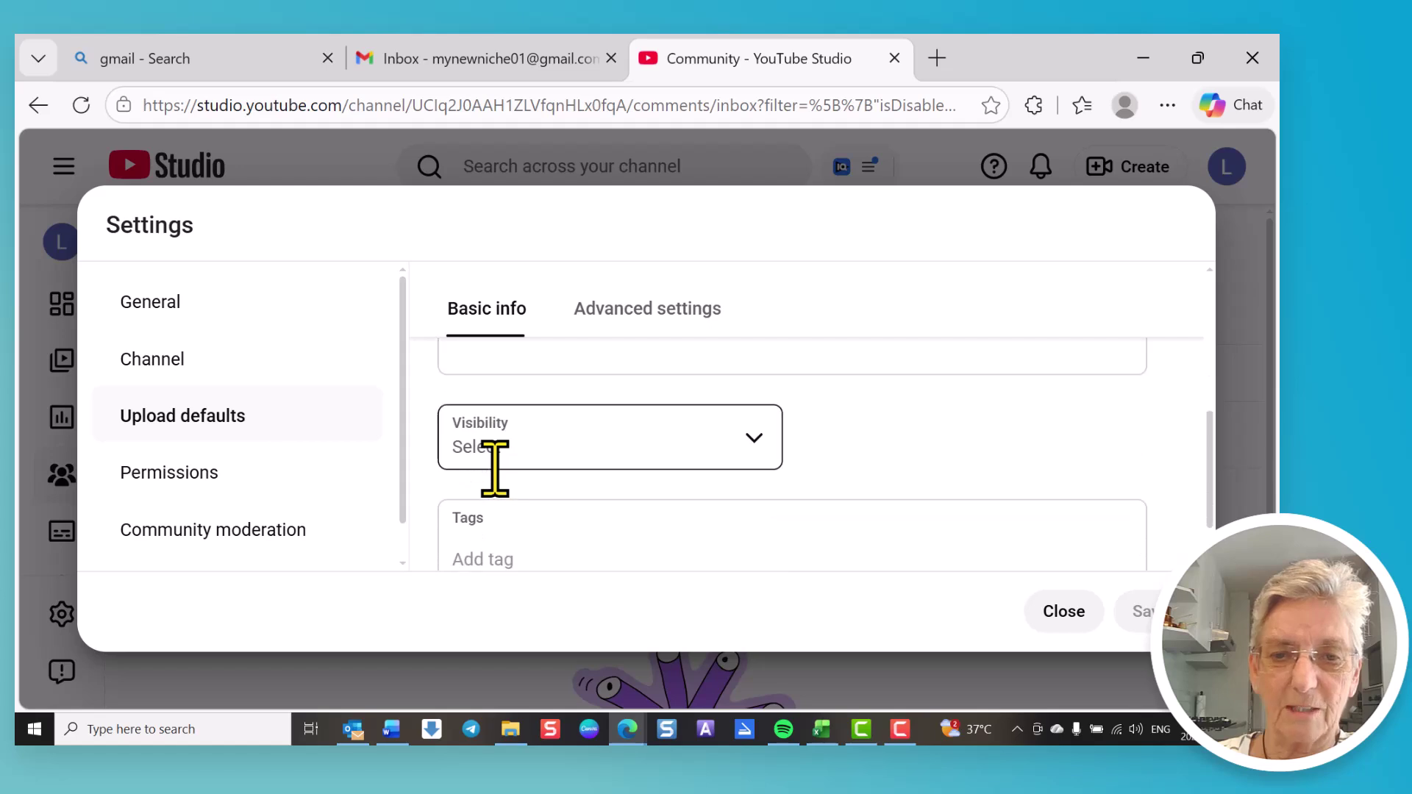
left_click(758, 439)
left_click(758, 440)
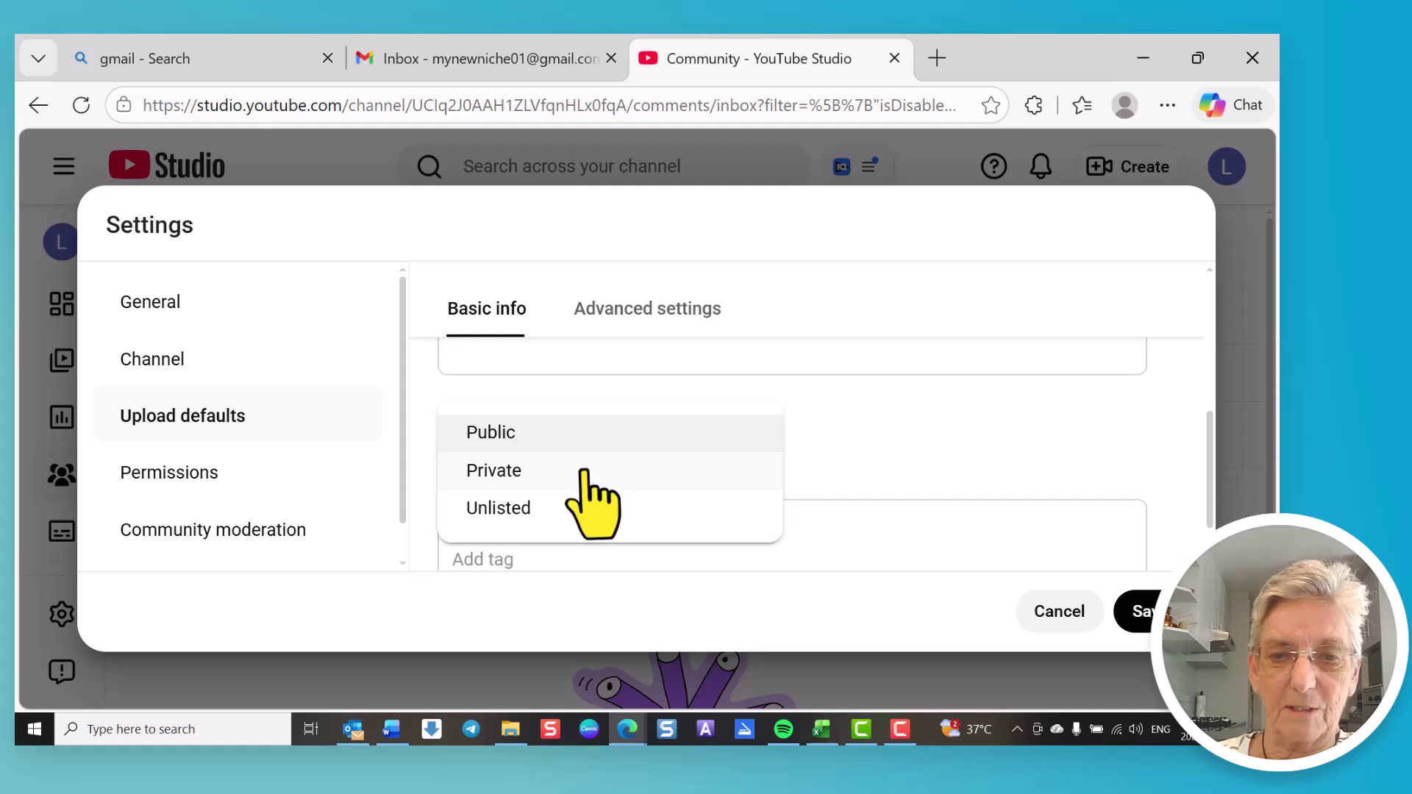
left_click(520, 477)
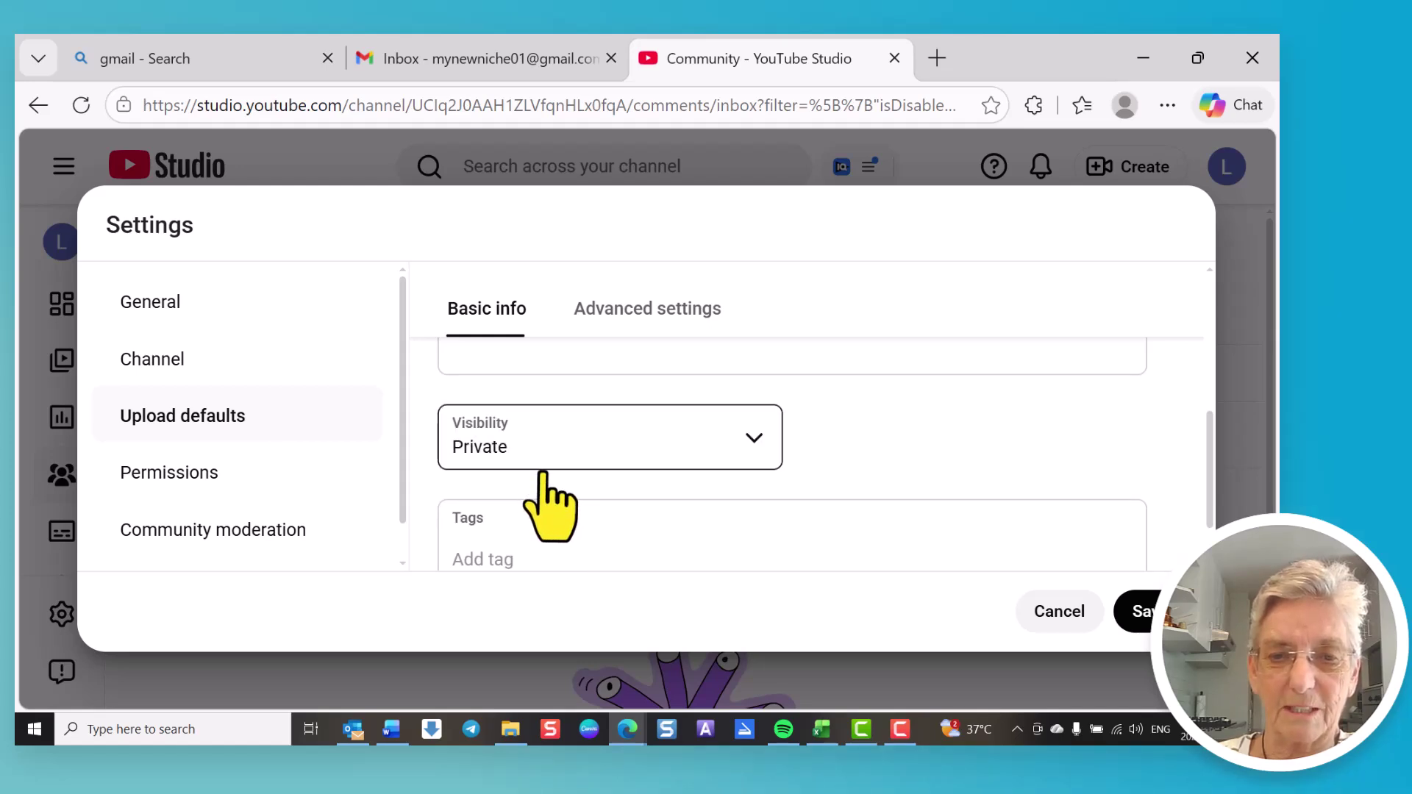
scroll(542, 504, "down", 1)
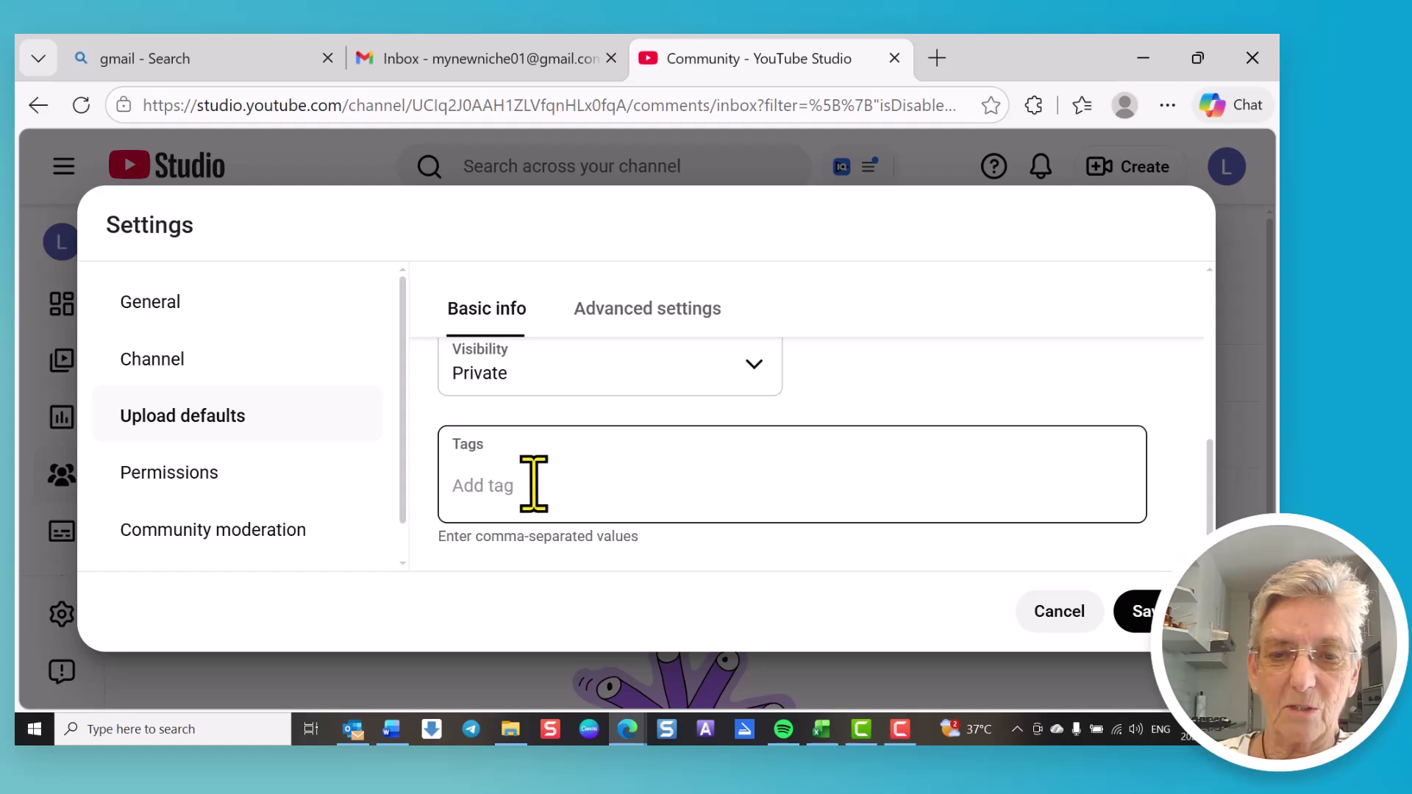
left_click(533, 484)
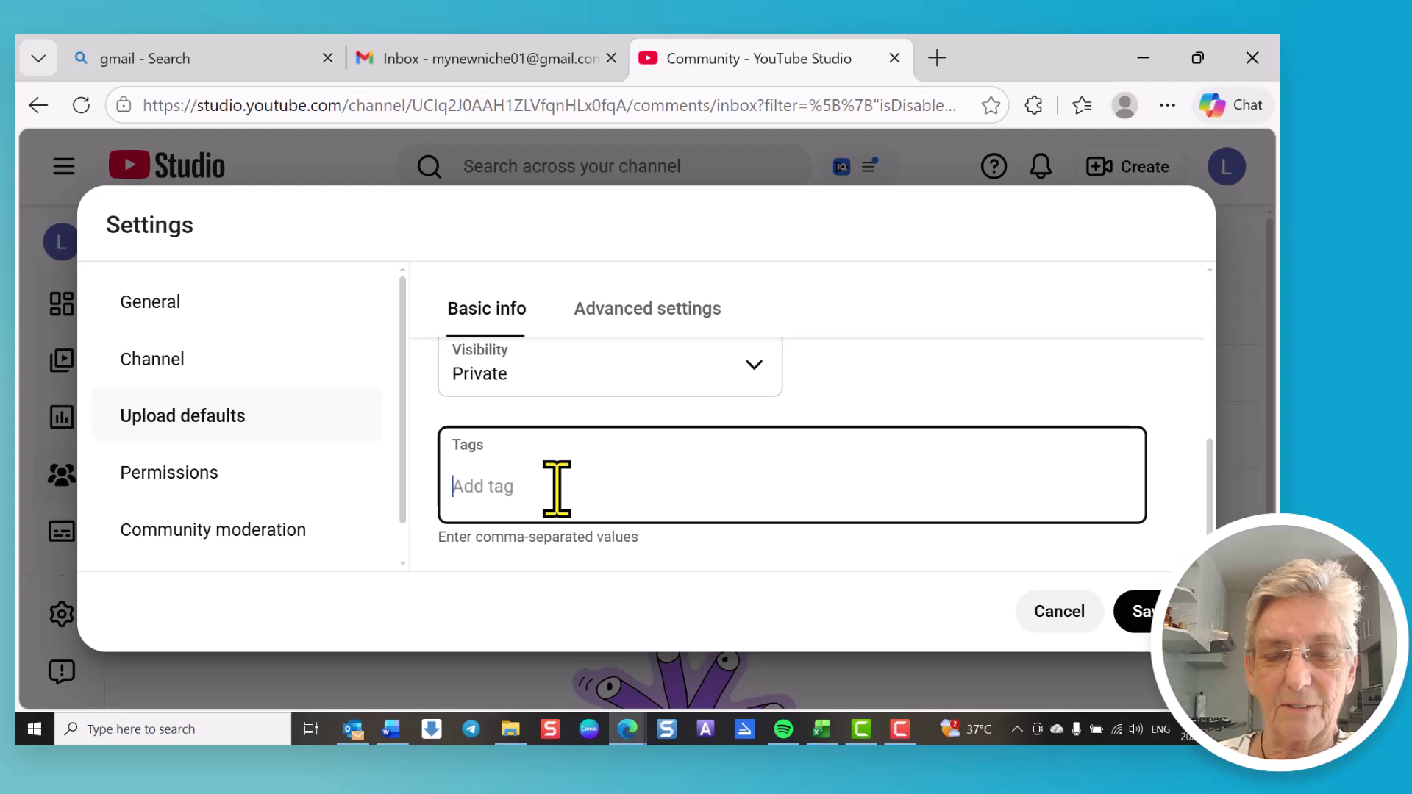
left_click(553, 484)
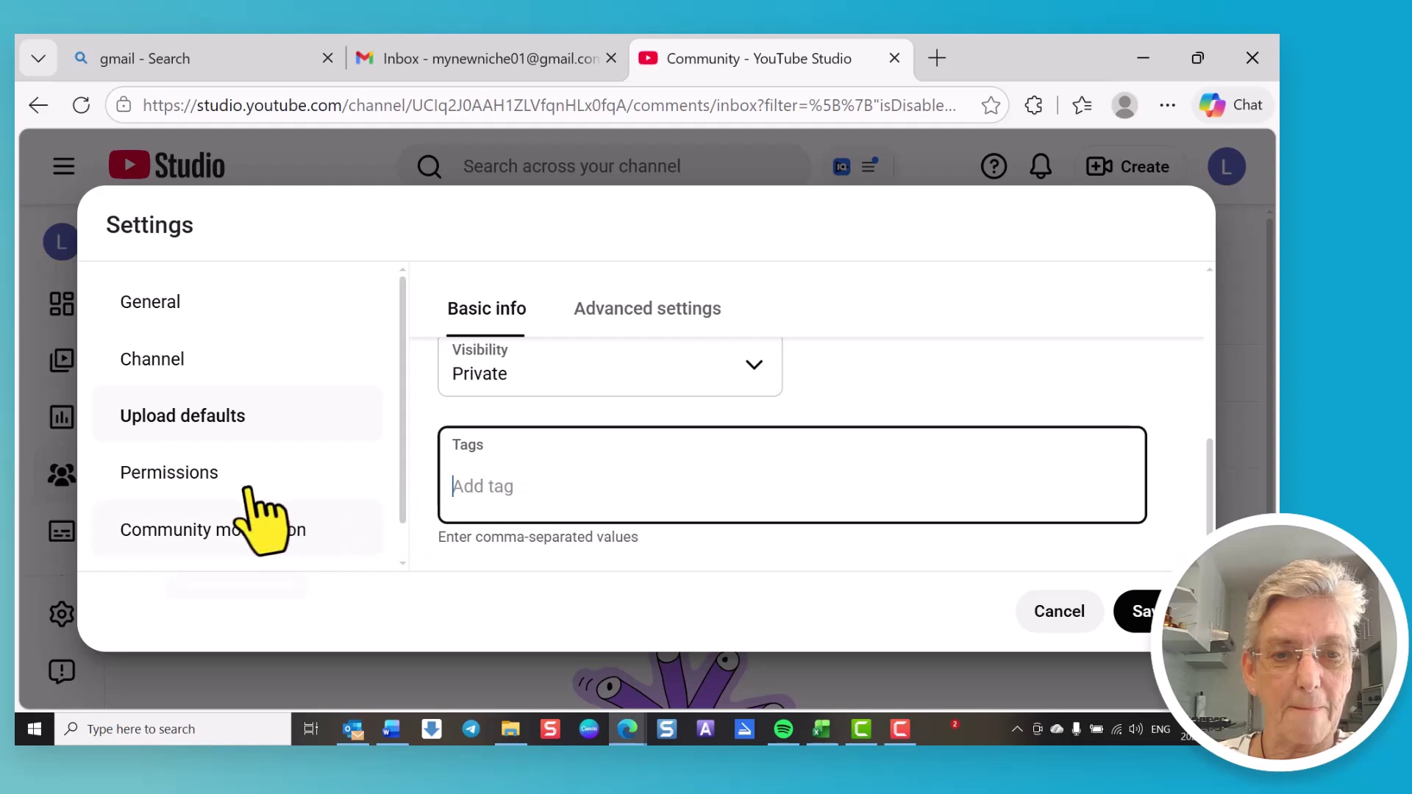
left_click(1143, 623)
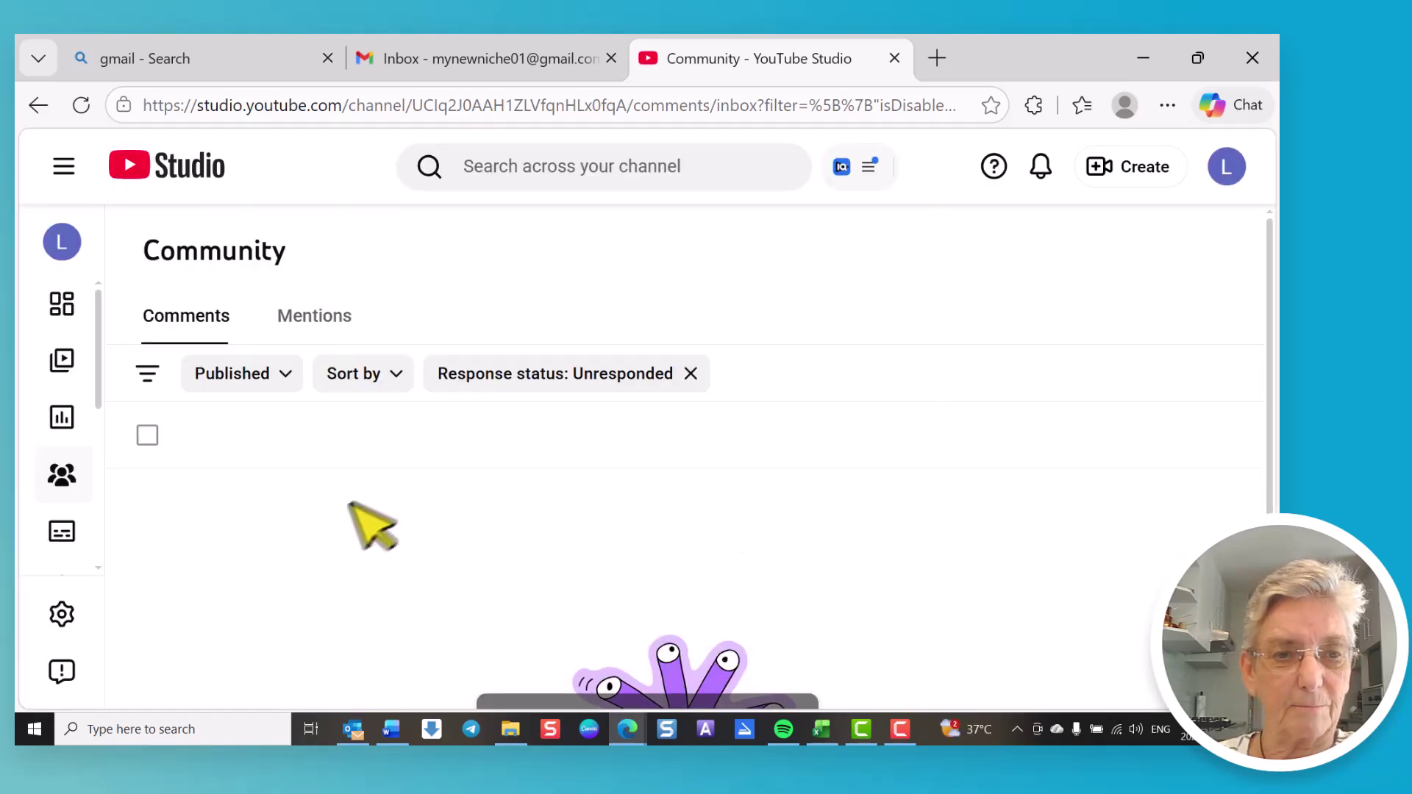
Step: Open the Permissions settings, showing the account as sole Owner, and dismiss the stream permissions notice
left_click(62, 614)
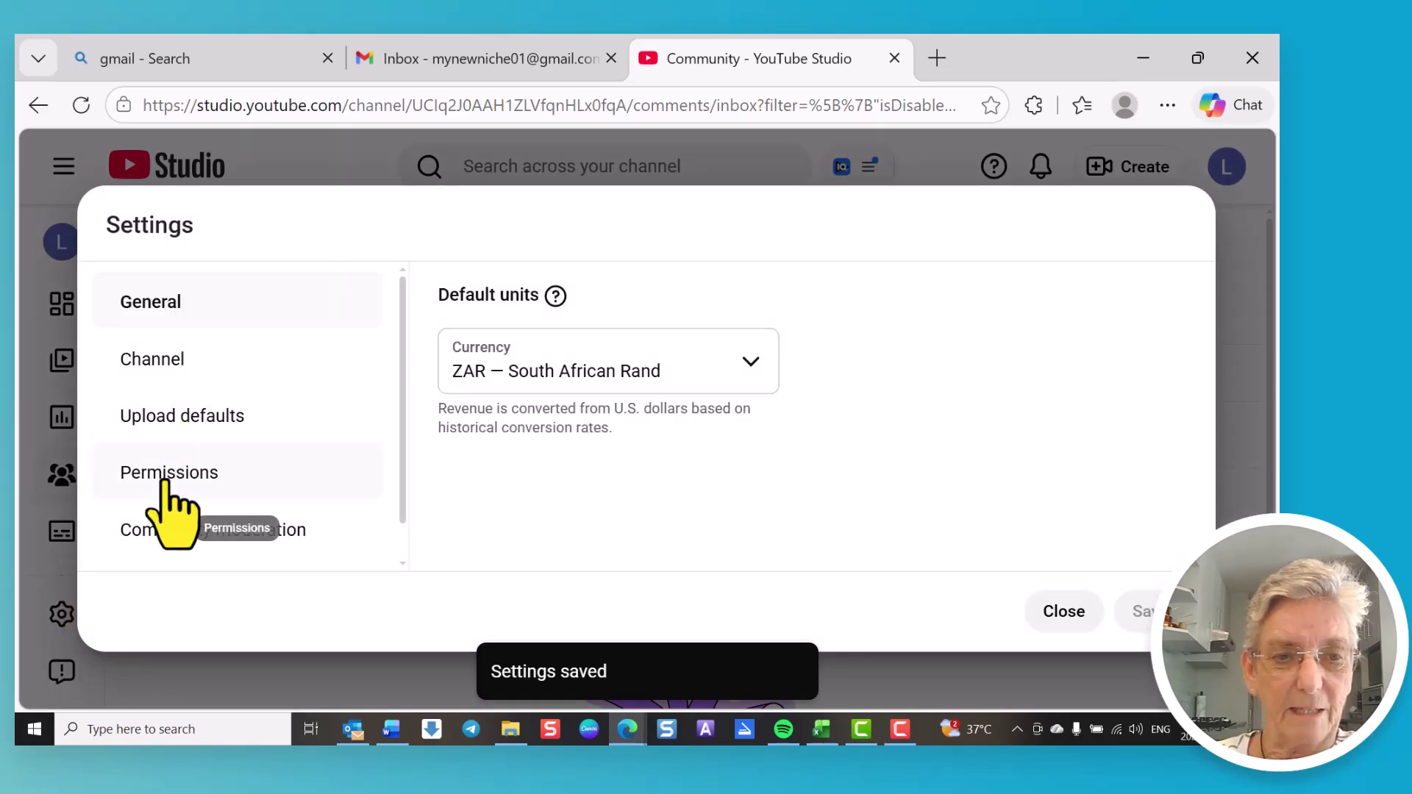
left_click(164, 479)
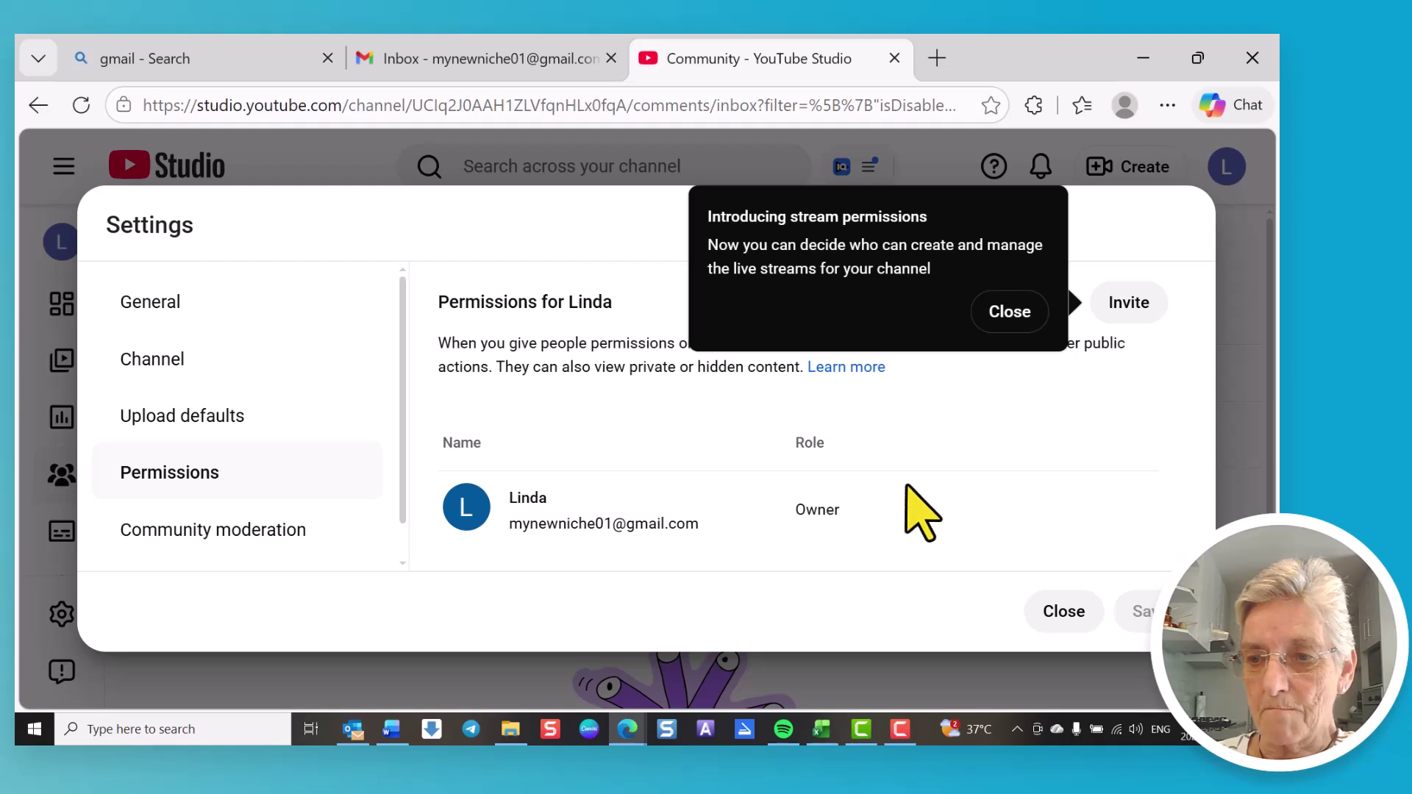
left_click(1010, 312)
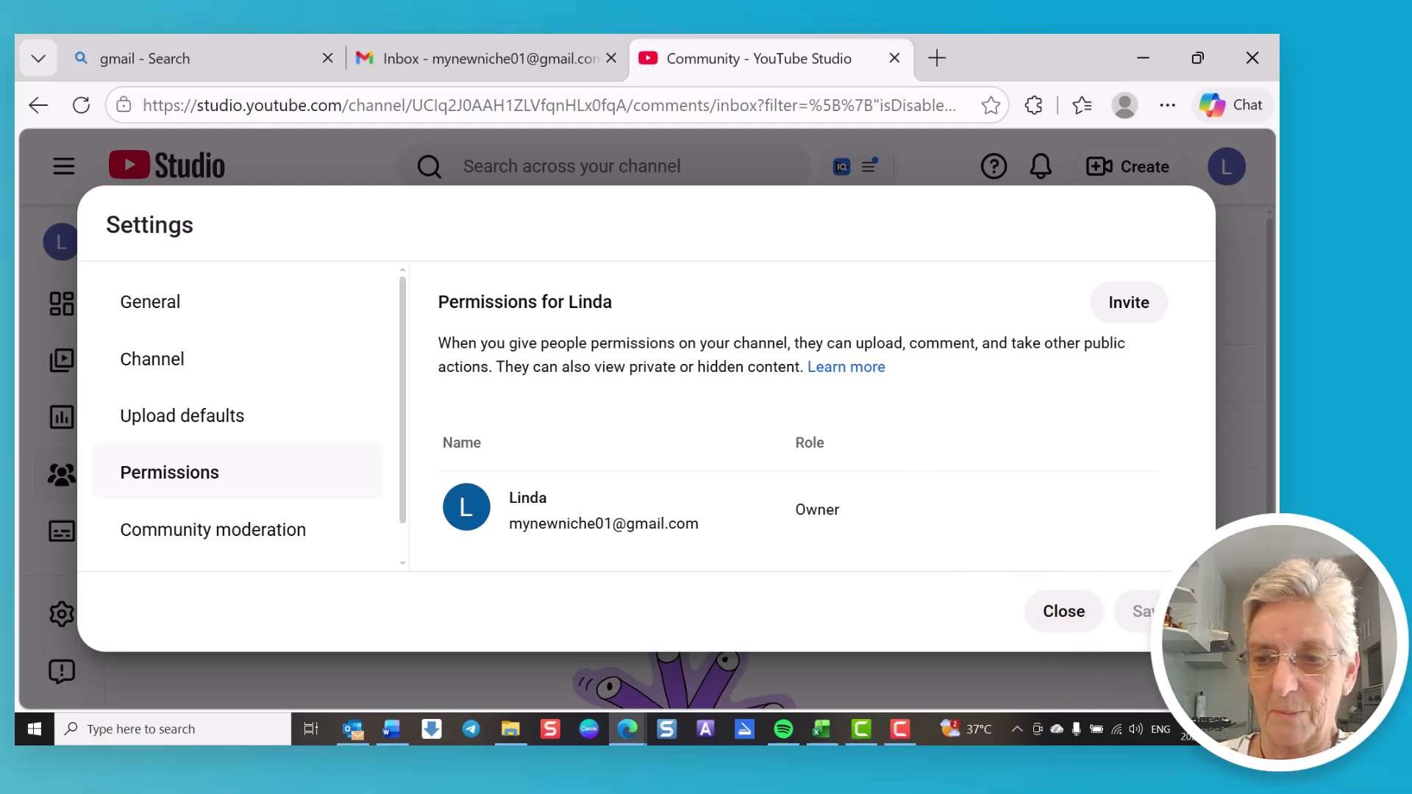
Step: Keep comments On and comment moderation at Basic in Community moderation settings
left_click(165, 531)
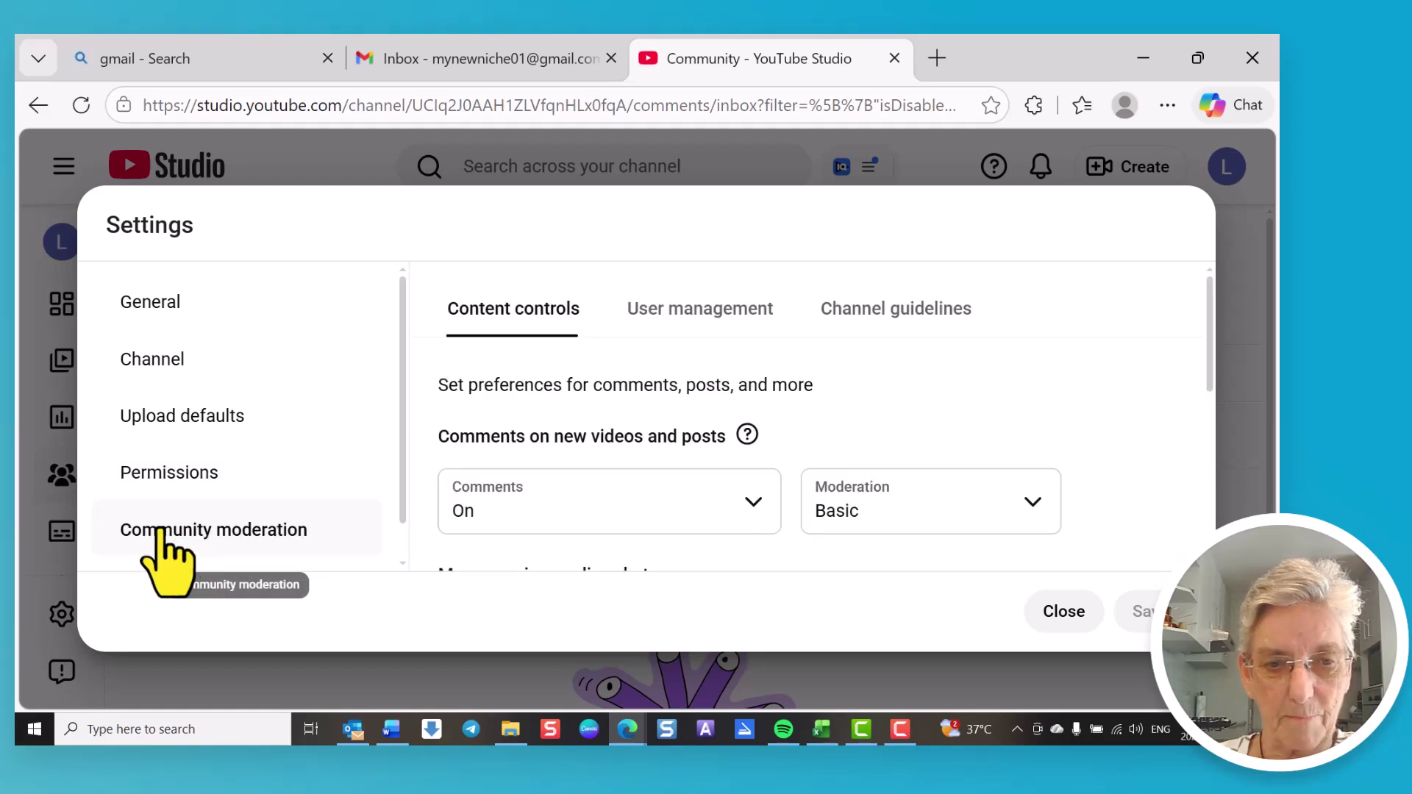
scroll(746, 493, "down", 3)
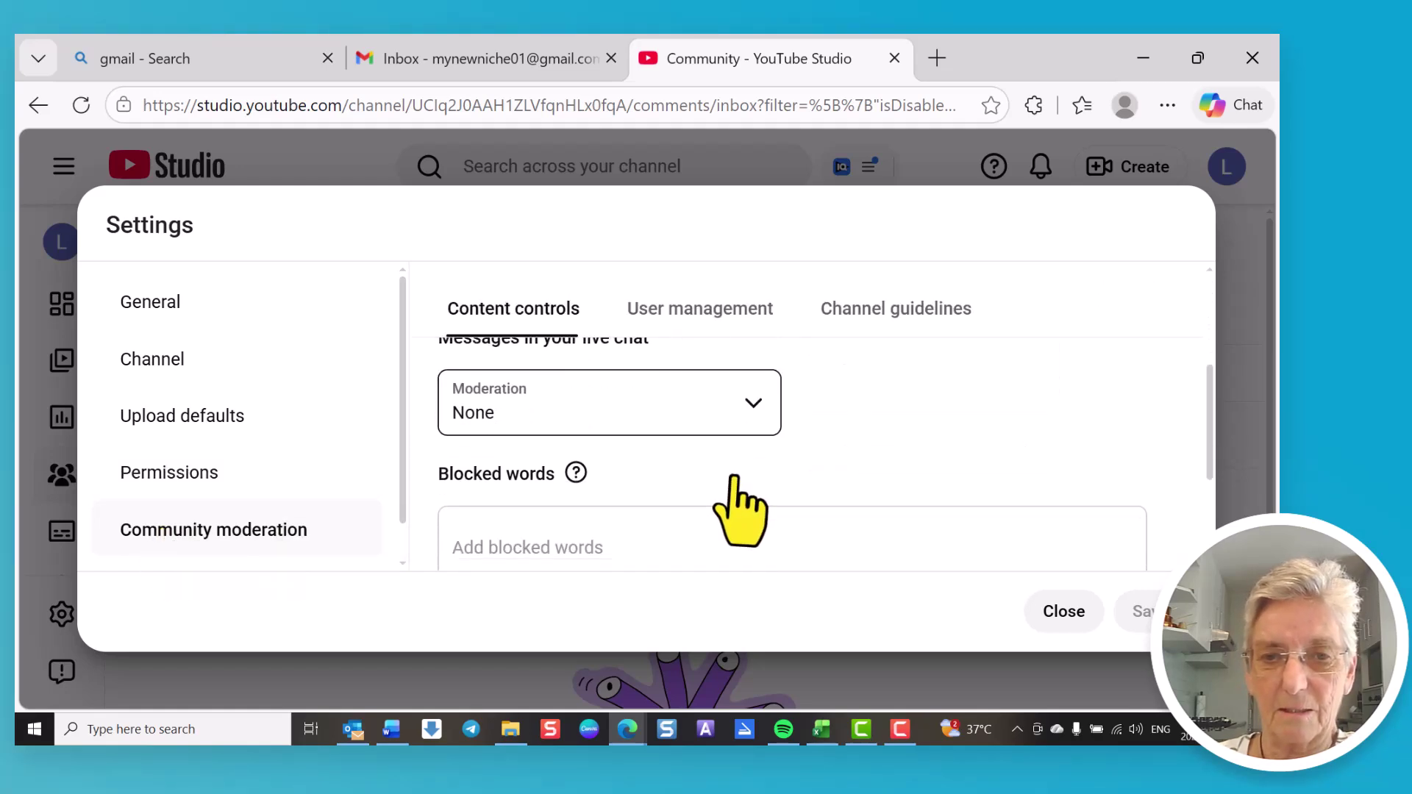
scroll(781, 487, "up", 2)
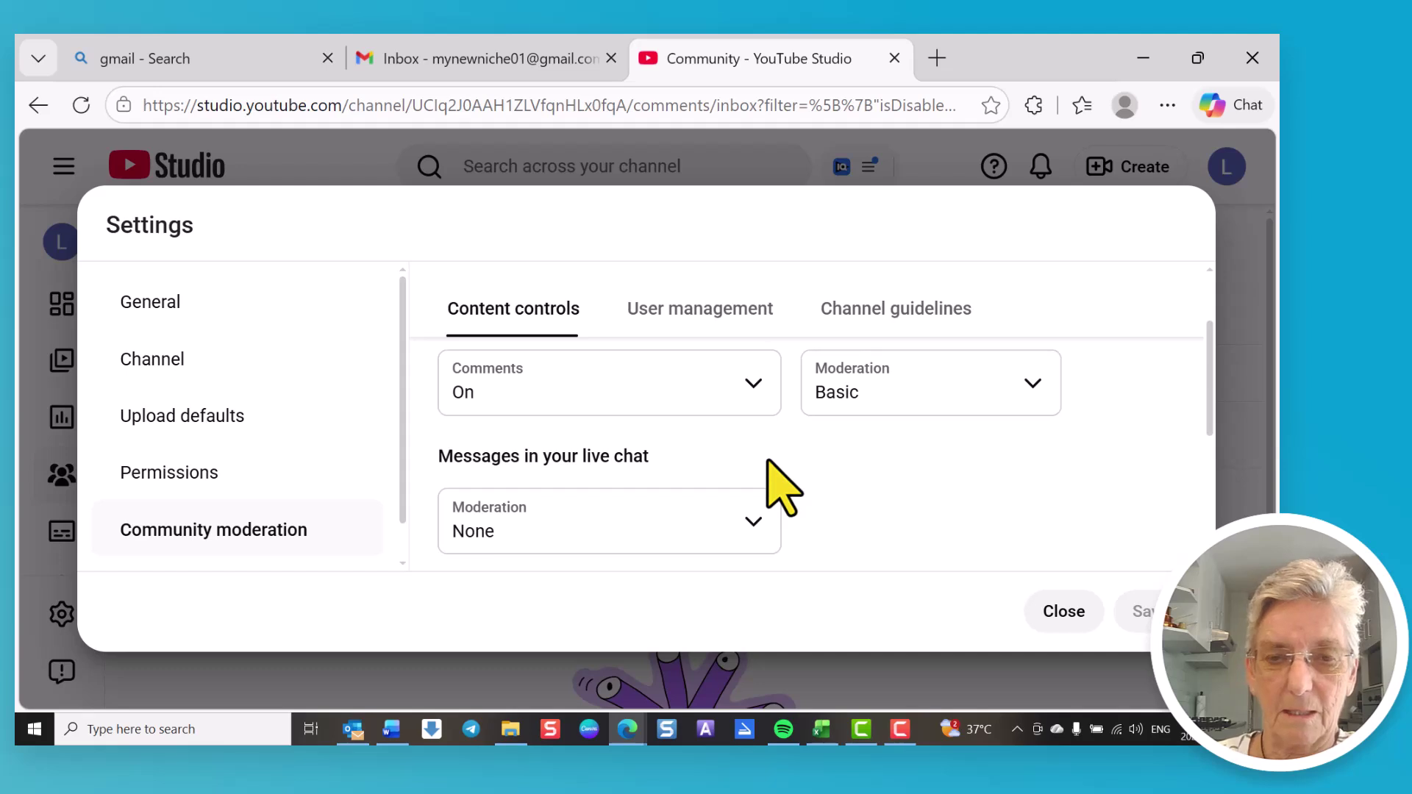
scroll(781, 488, "up", 2)
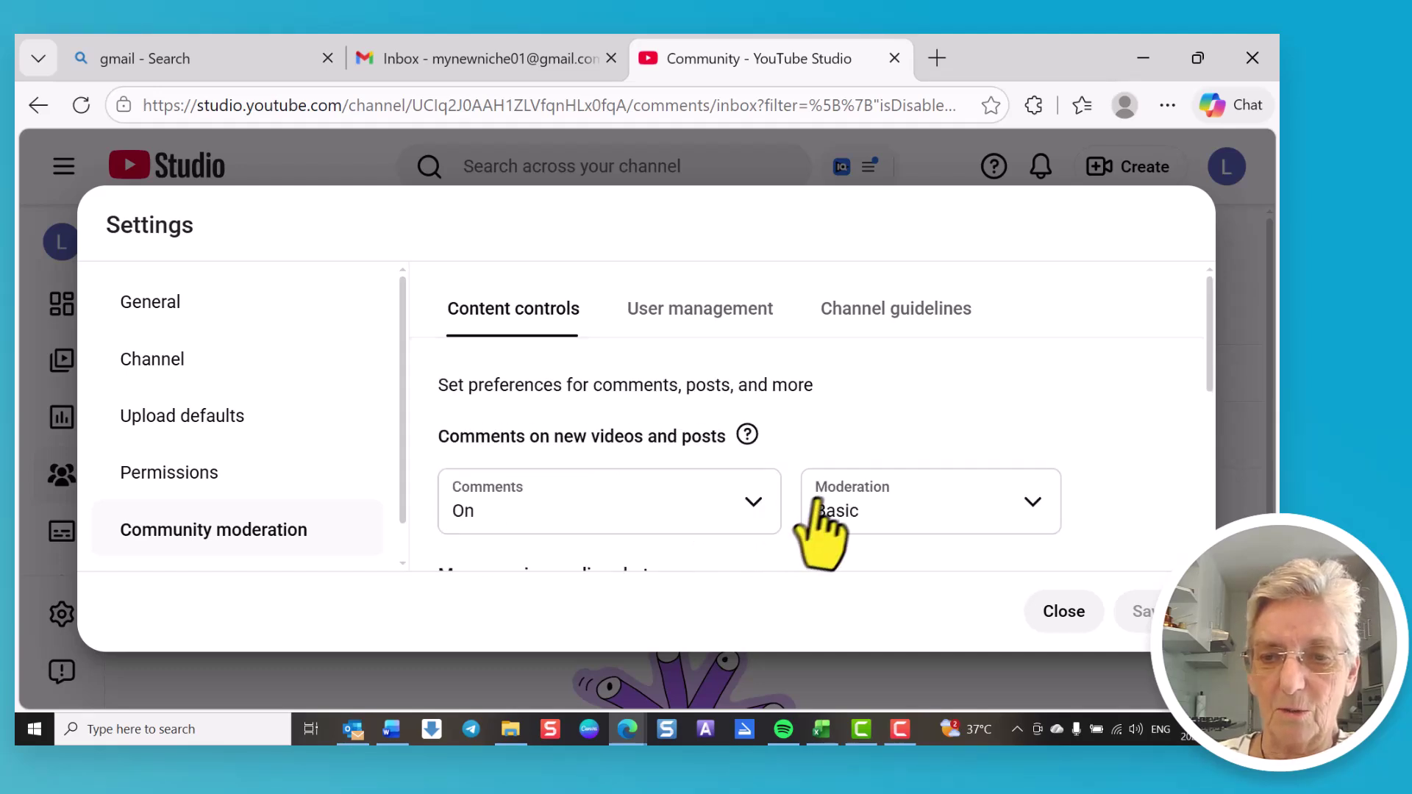
left_click(750, 505)
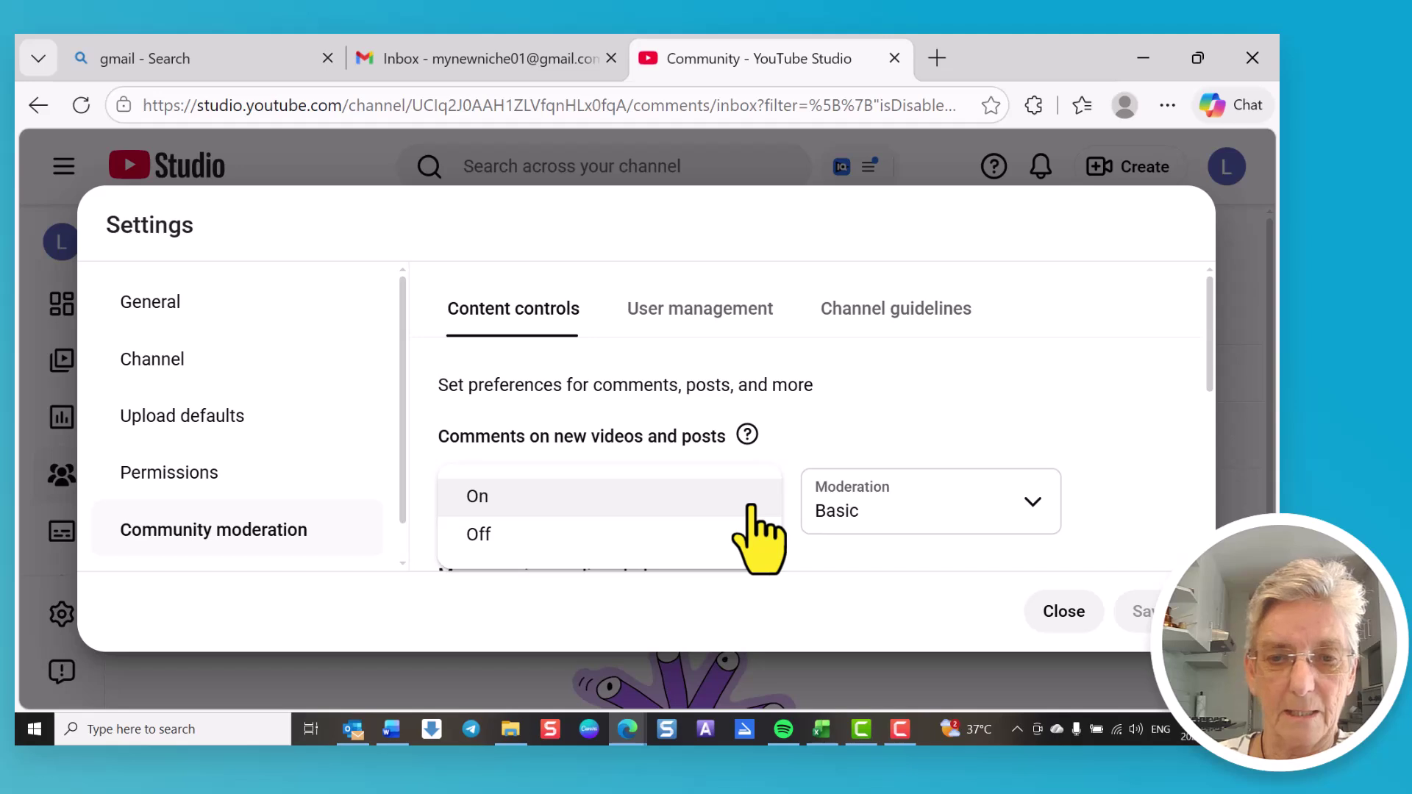
left_click(750, 506)
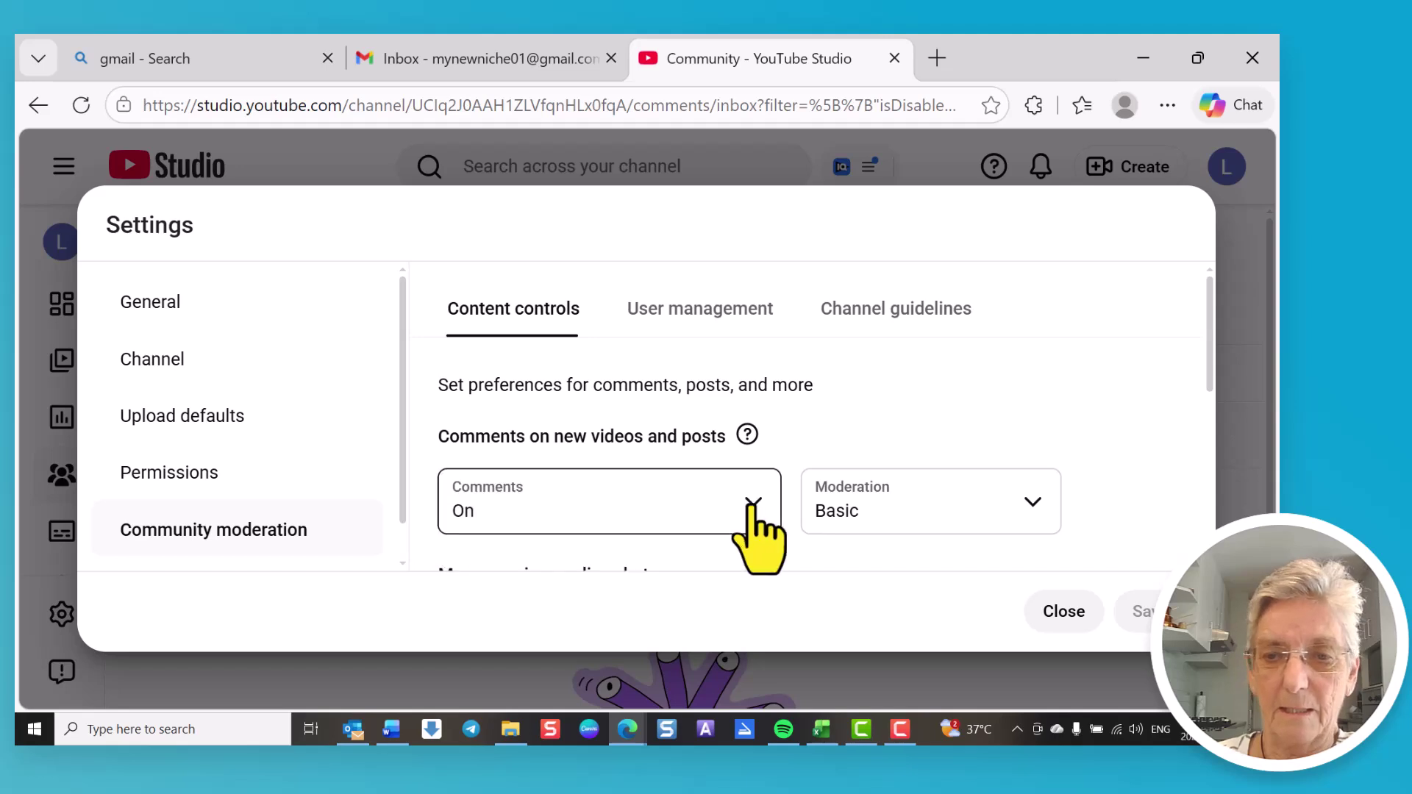
left_click(1040, 515)
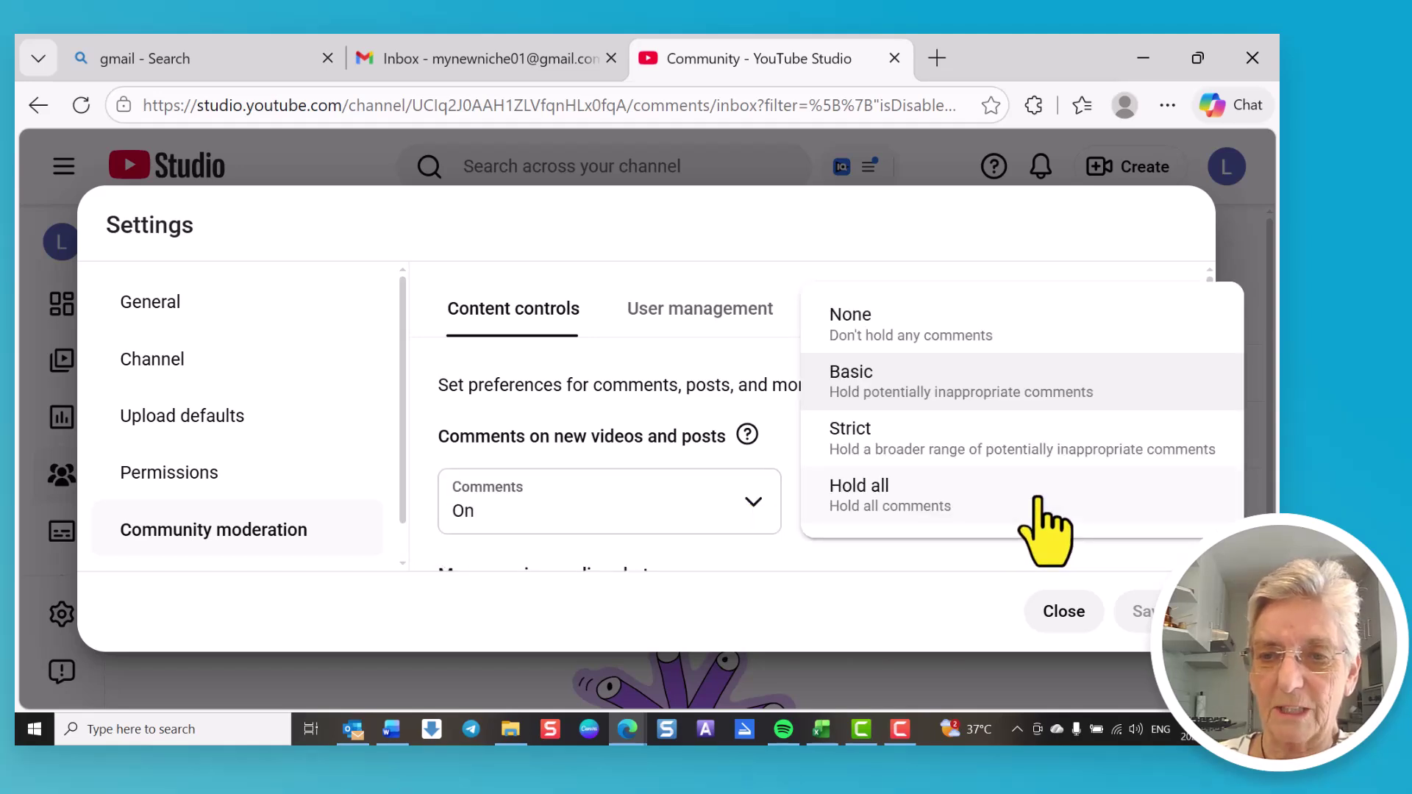
left_click(1013, 405)
Step: Review the User management and Channel guidelines tabs, then close settings without saving
scroll(669, 570, "down", 3)
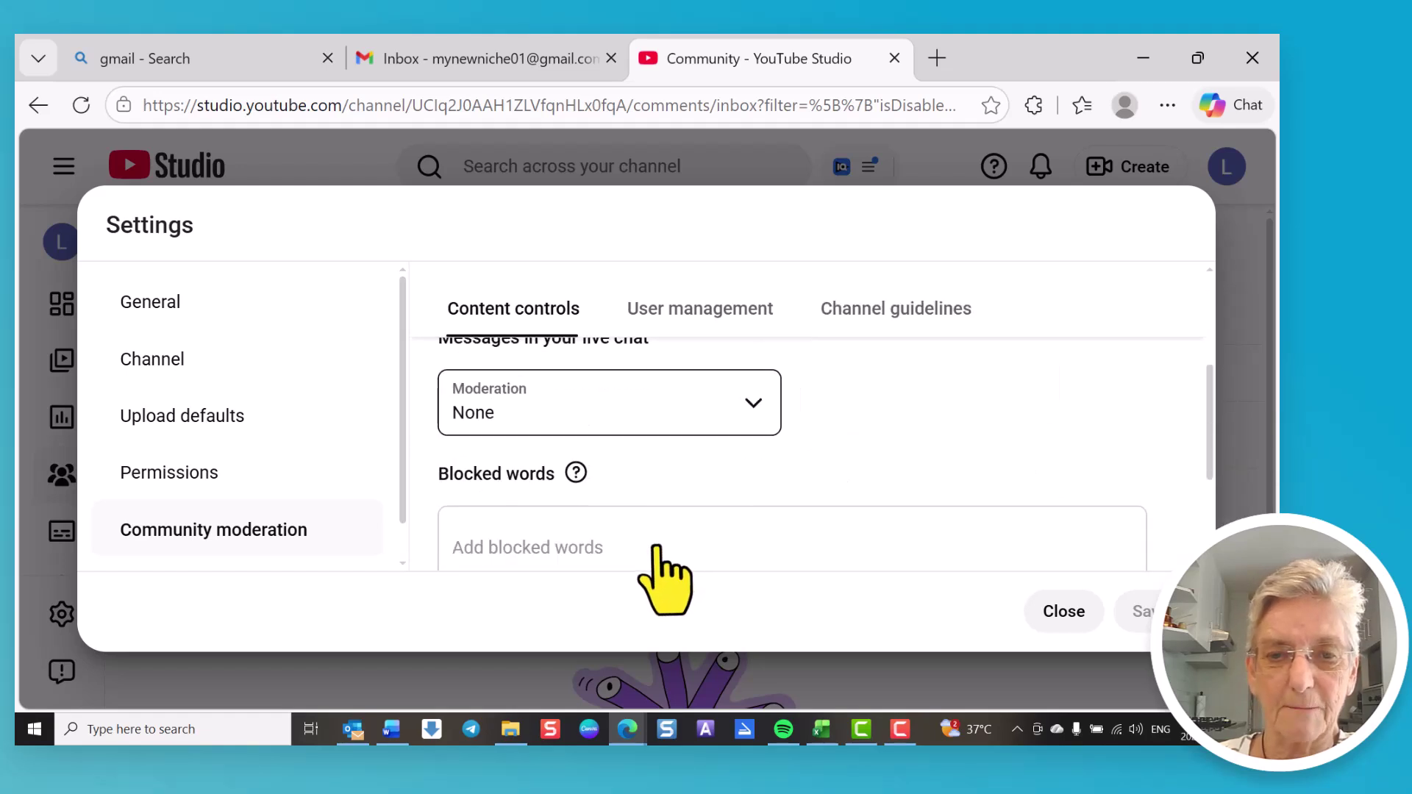
scroll(656, 548, "up", 2)
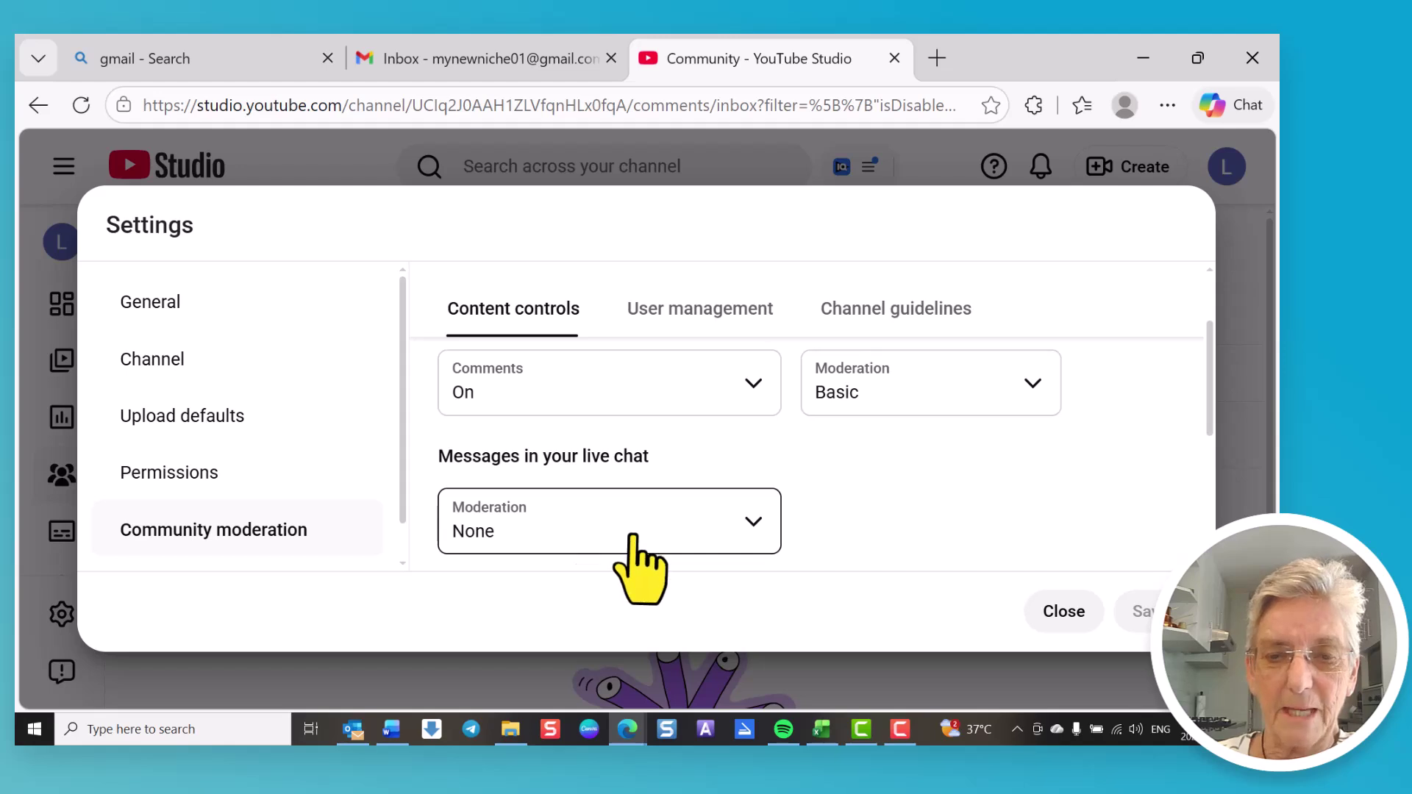
scroll(632, 535, "down", 2)
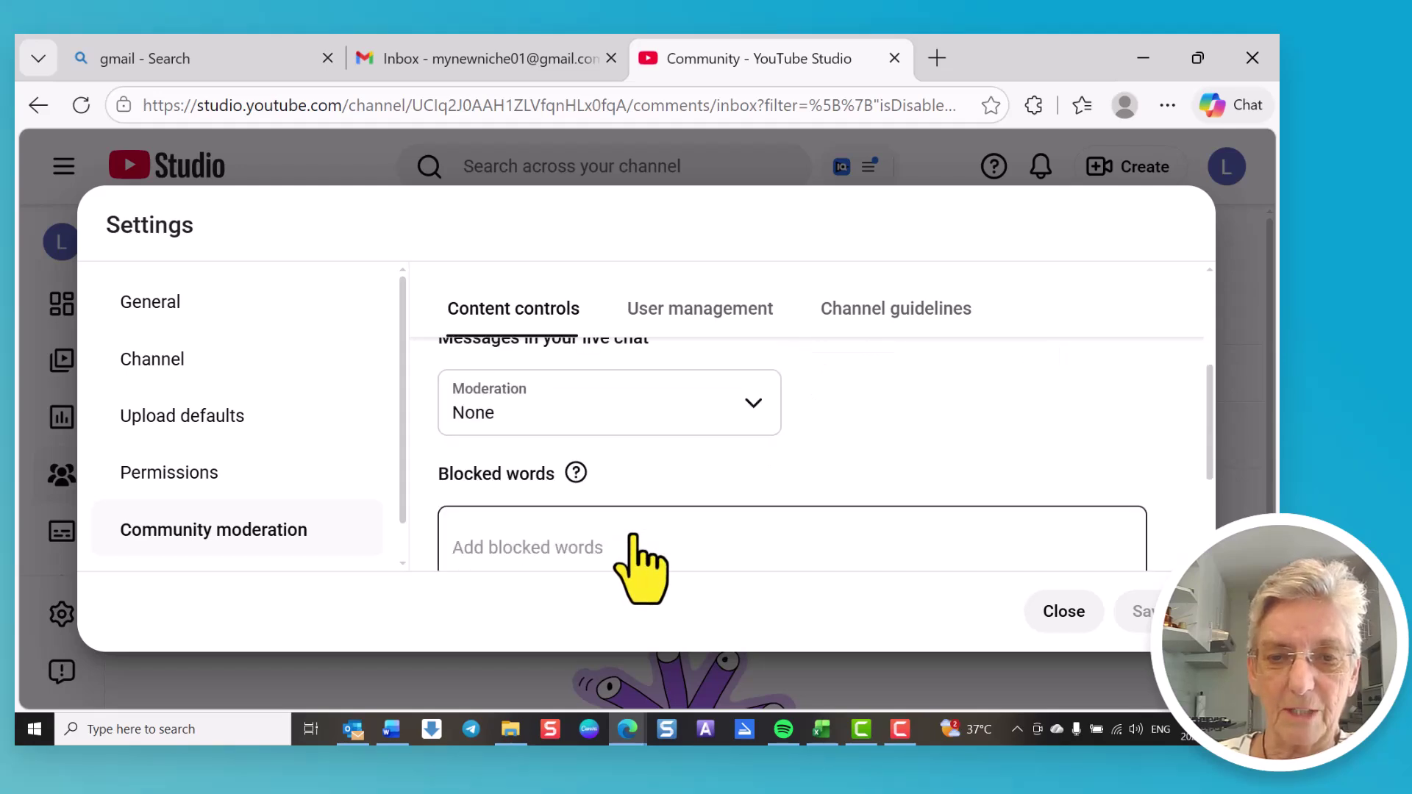
scroll(631, 530, "down", 2)
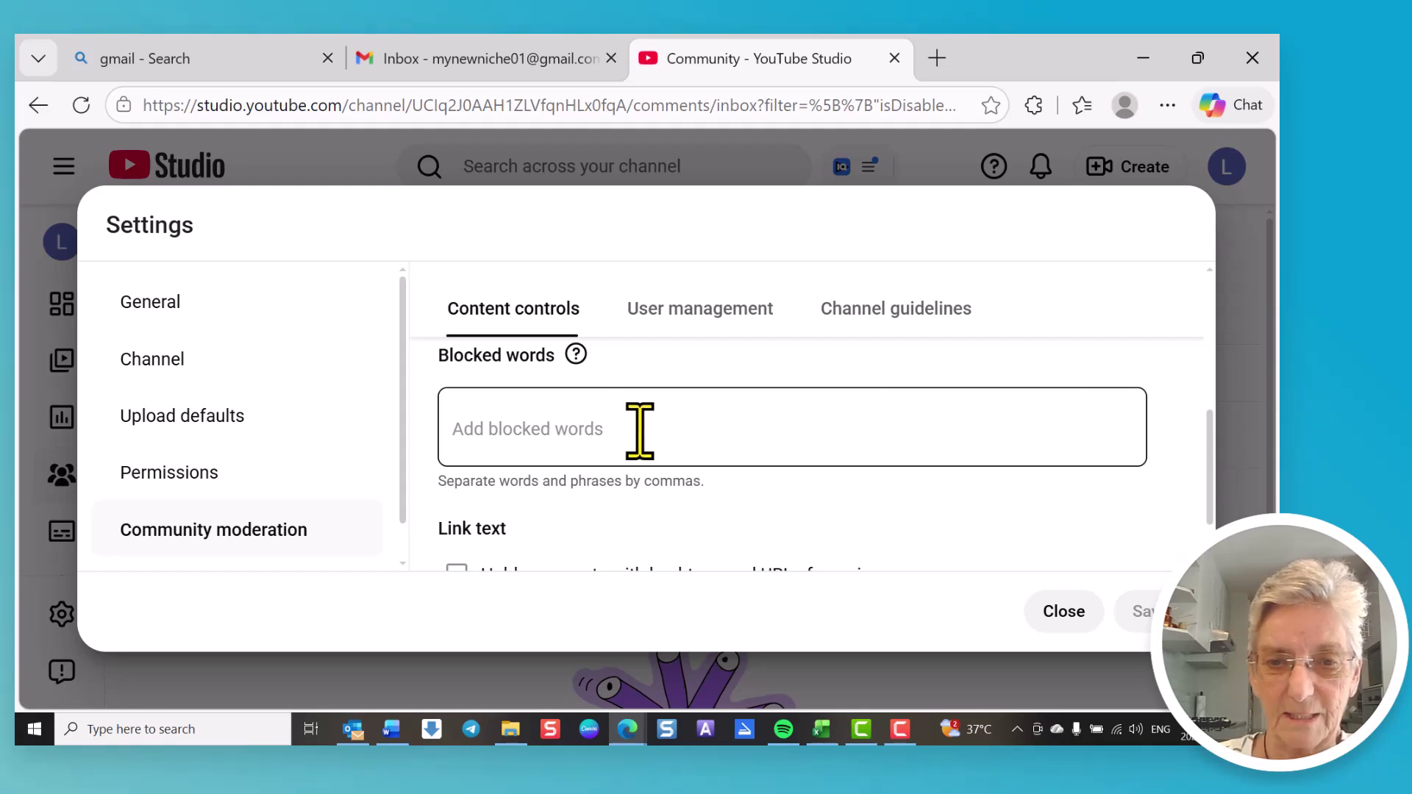
scroll(640, 431, "down", 1)
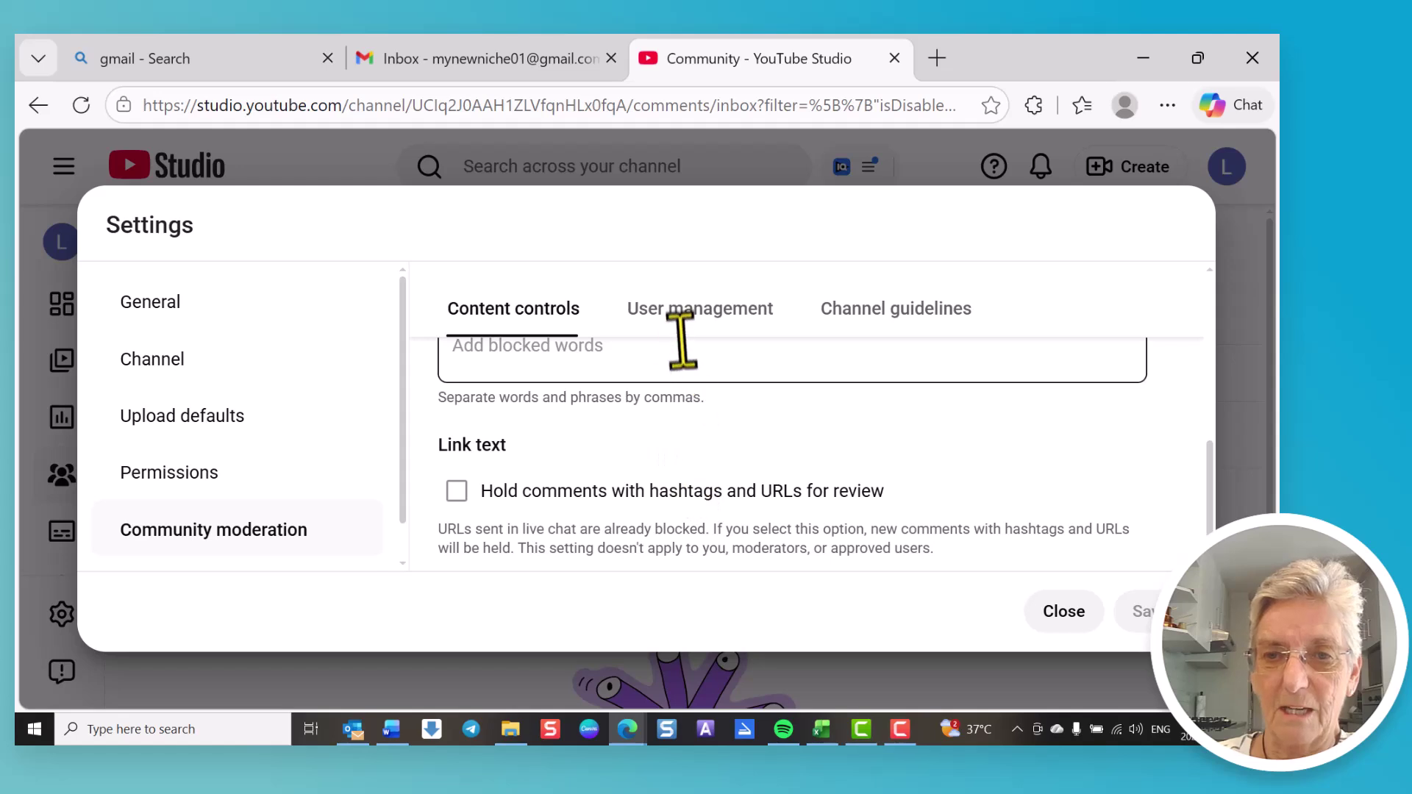
left_click(682, 313)
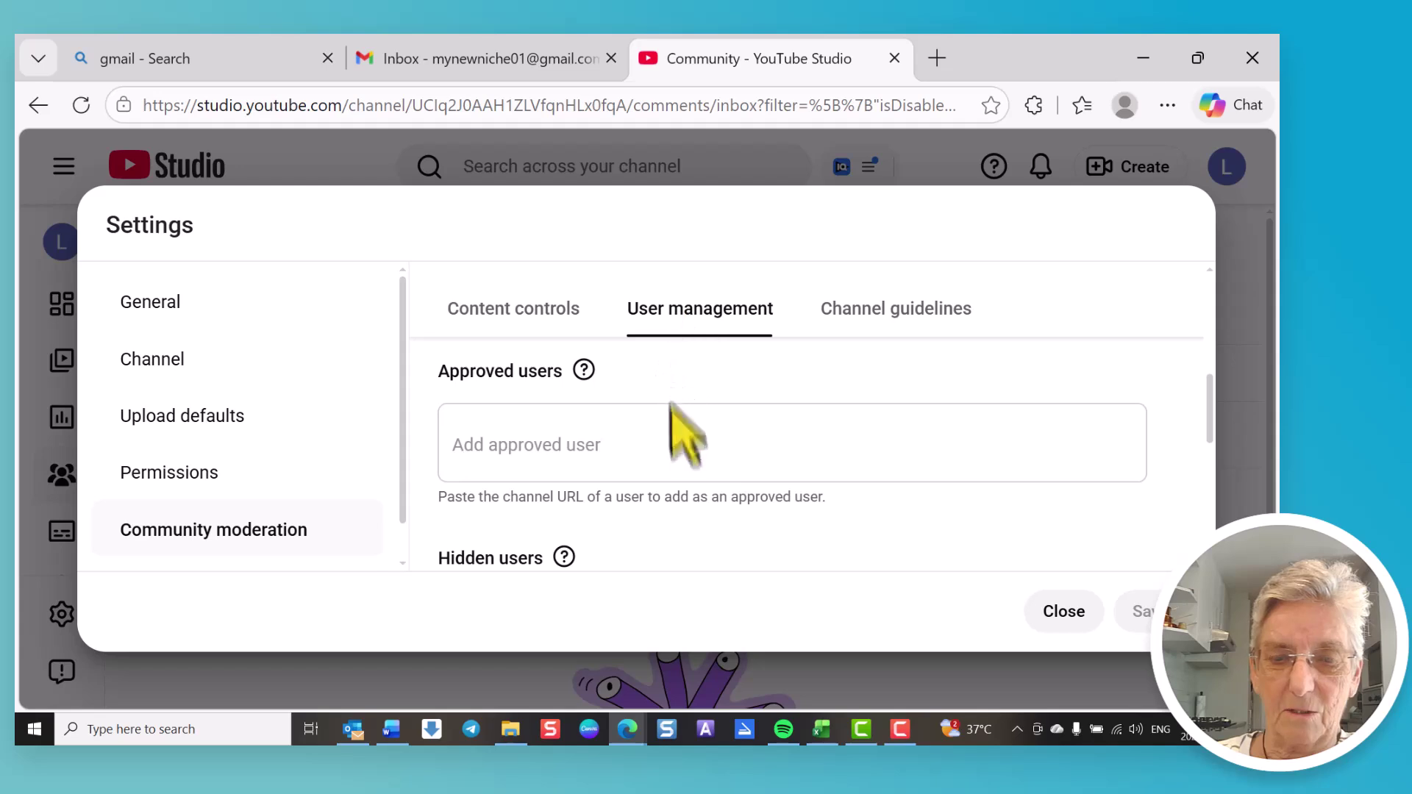
left_click(914, 312)
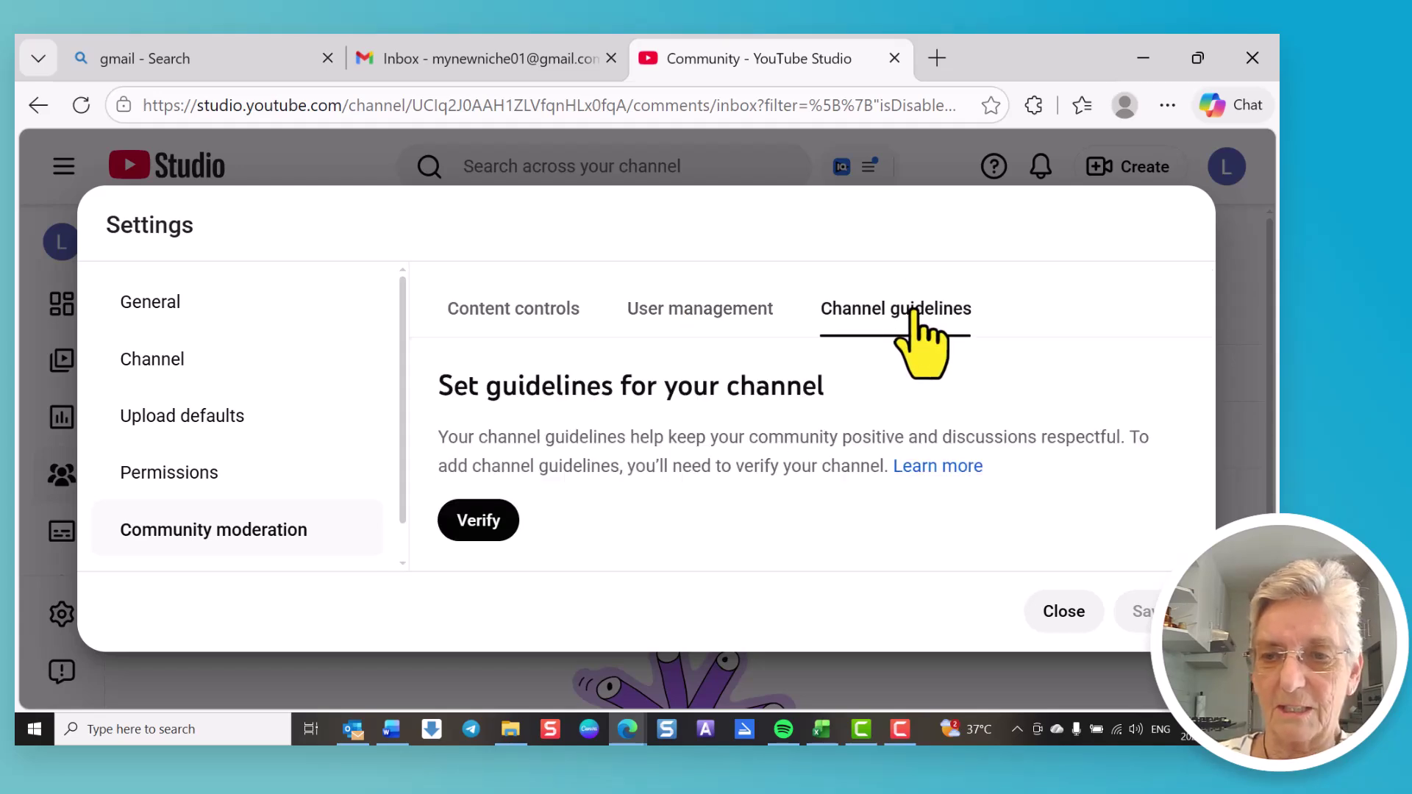
left_click(1076, 620)
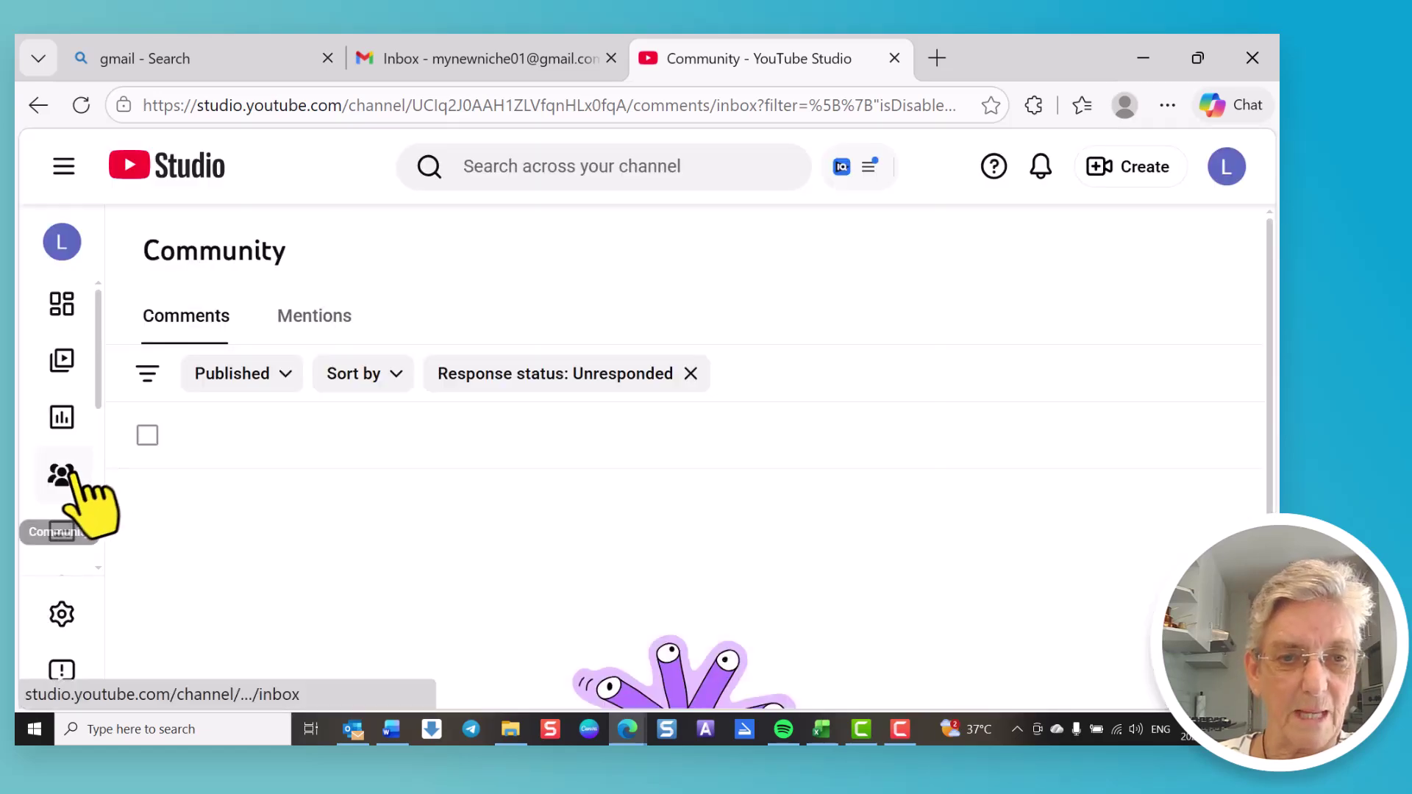
Step: Open Settings > Channel > Advanced settings and scroll to the made-for-kids audience question
scroll(67, 552, "down", 3)
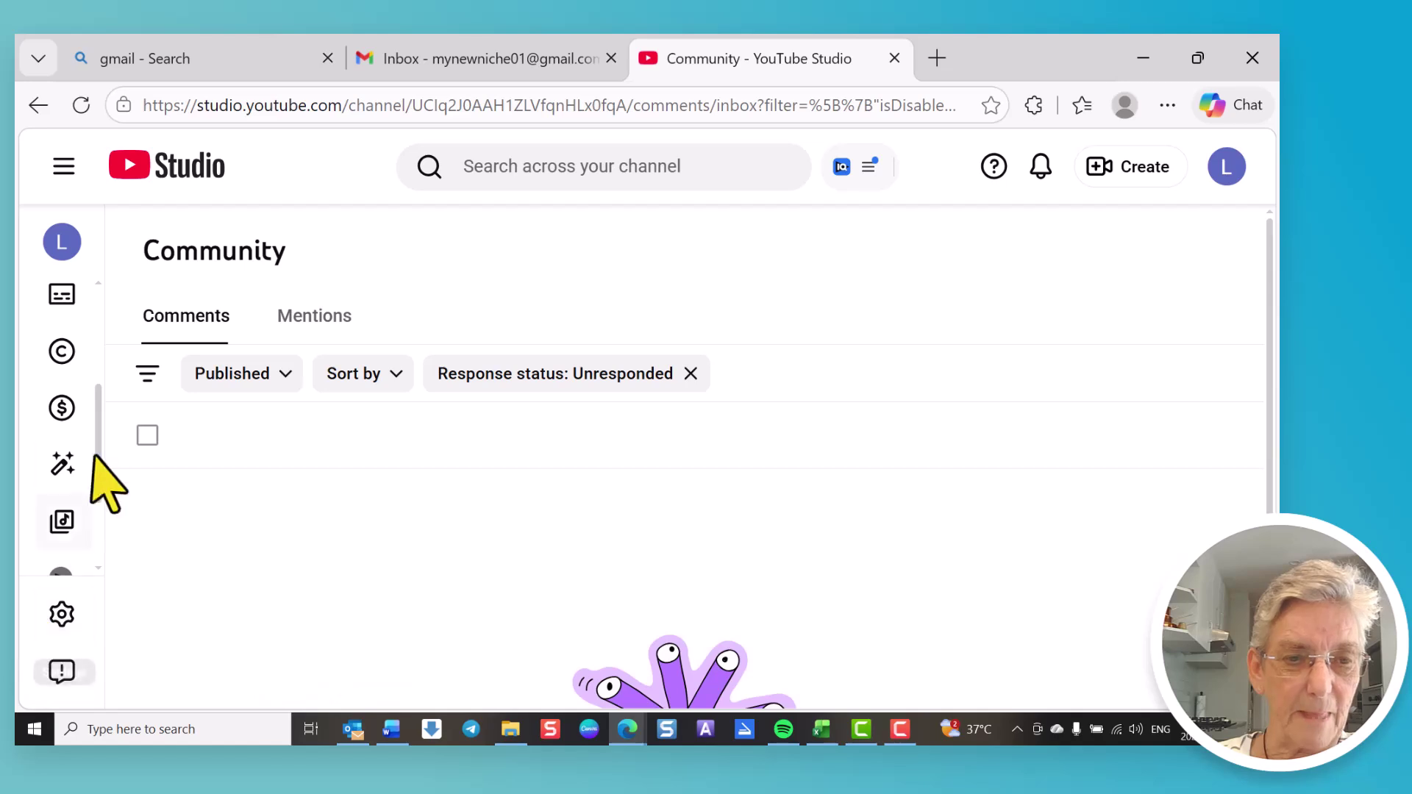
scroll(96, 423, "down", 3)
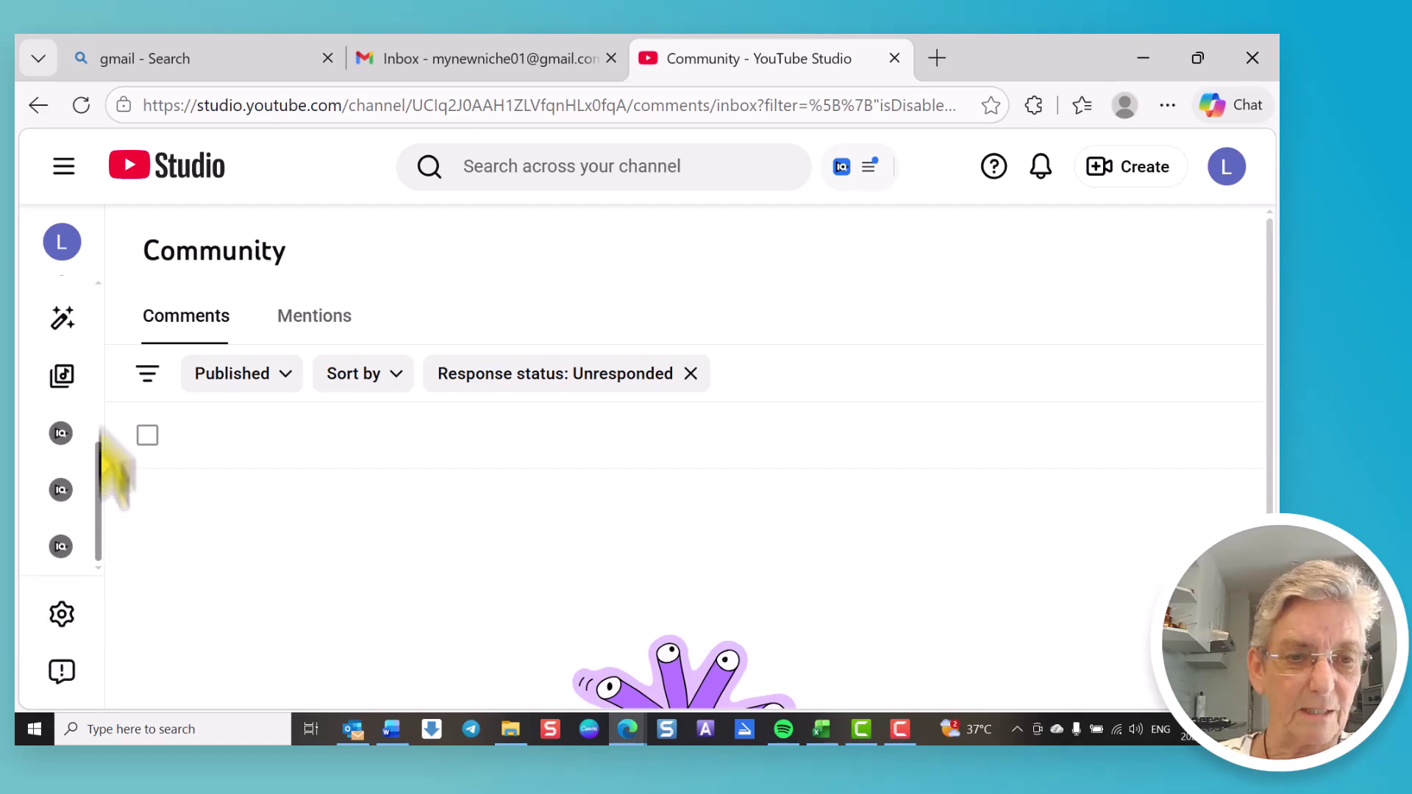
scroll(96, 463, "up", 4)
left_click(62, 616)
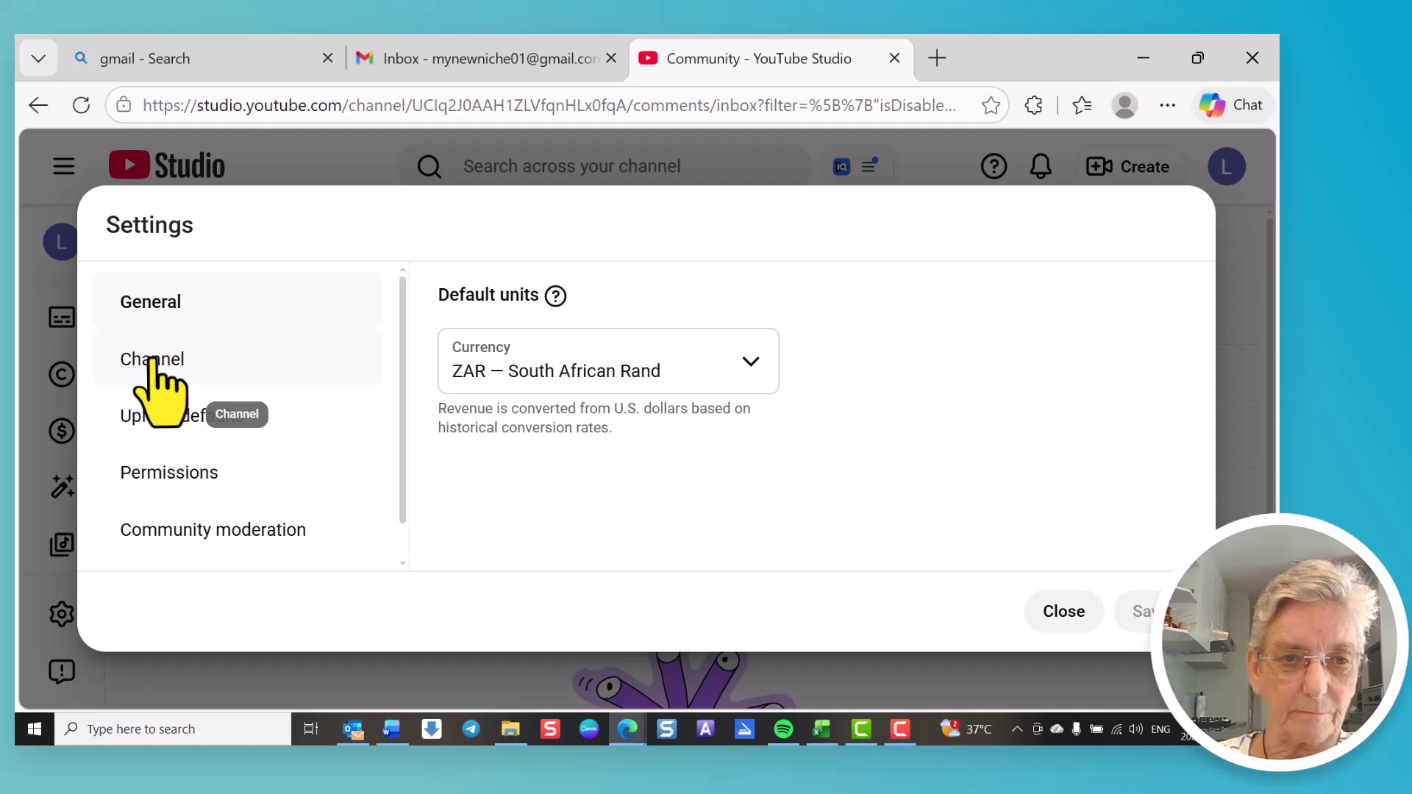
left_click(154, 360)
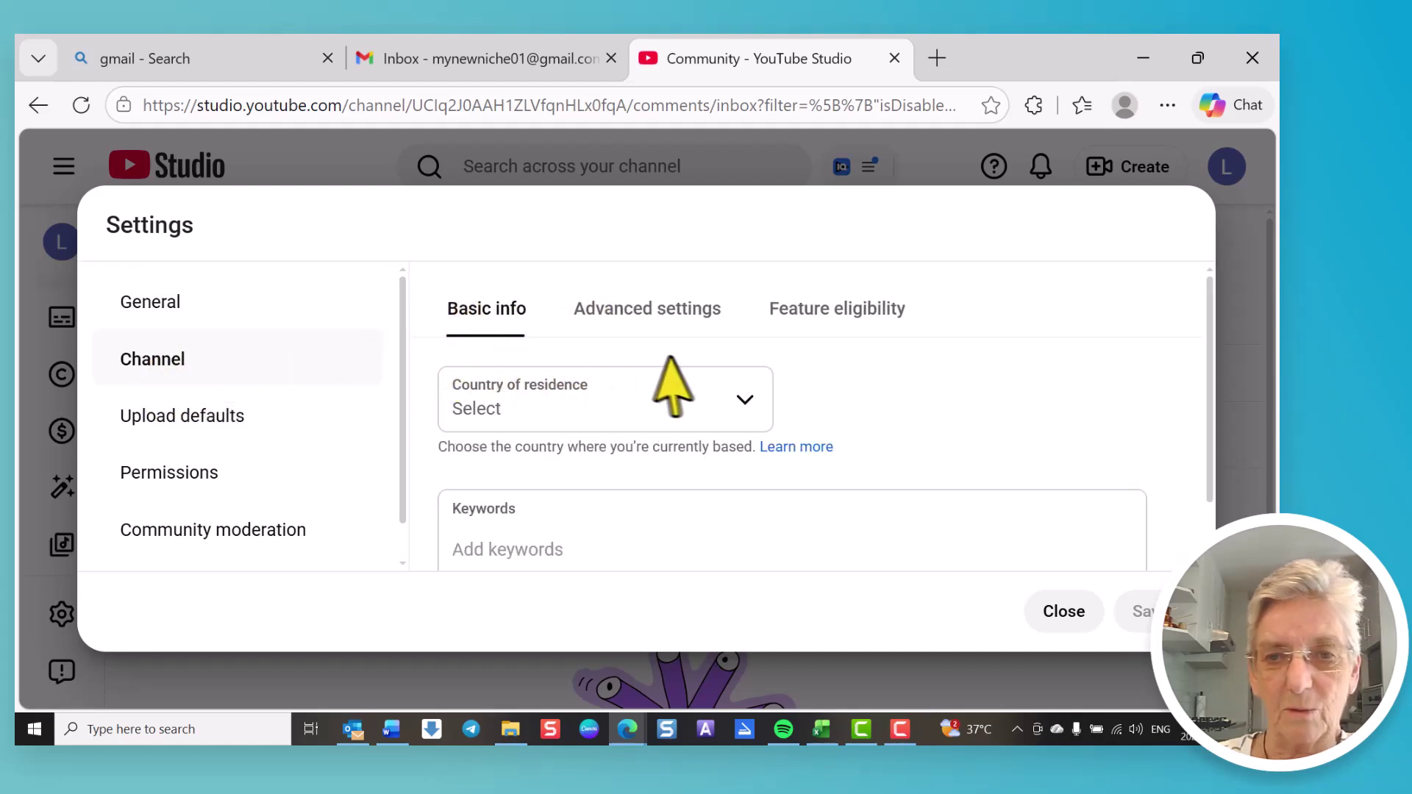
left_click(658, 310)
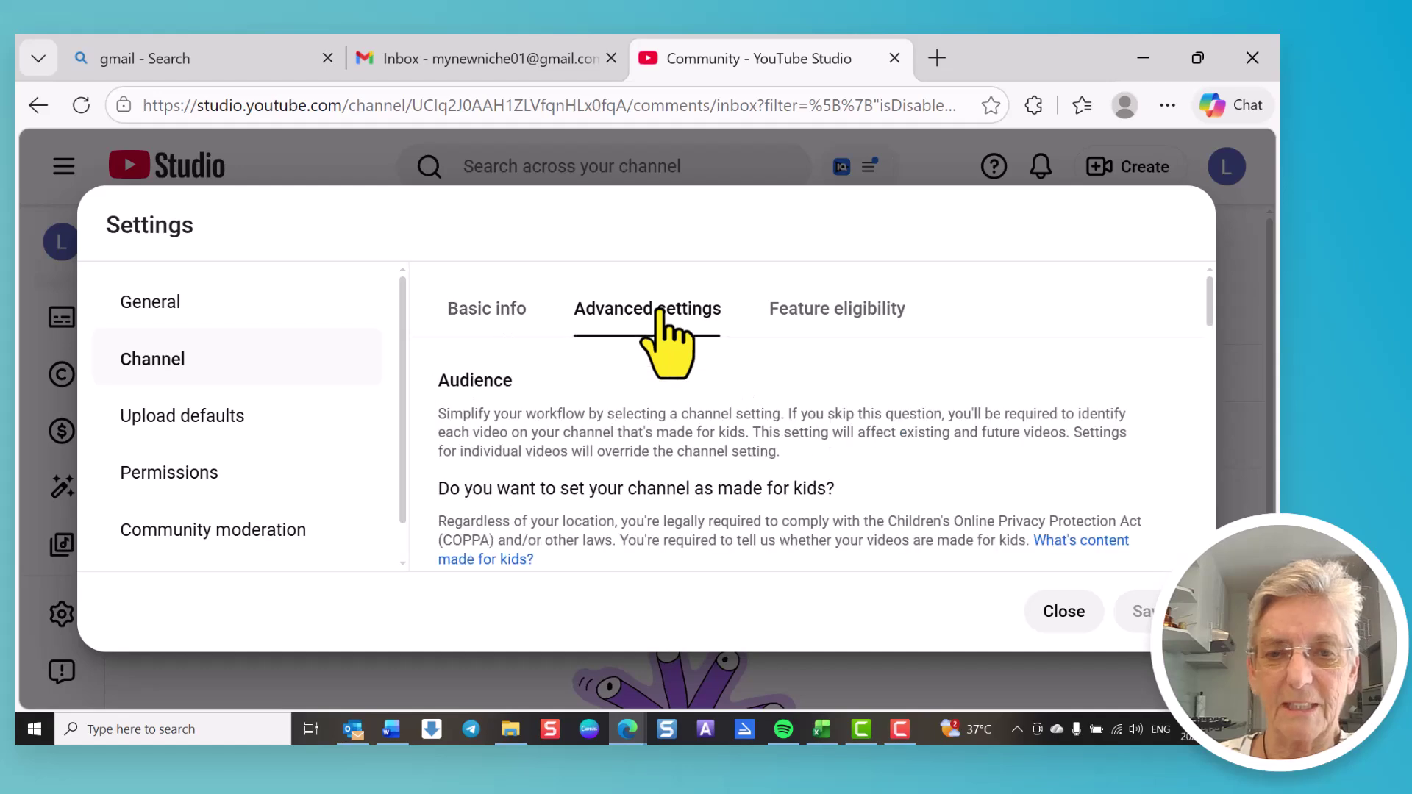
scroll(684, 430, "down", 2)
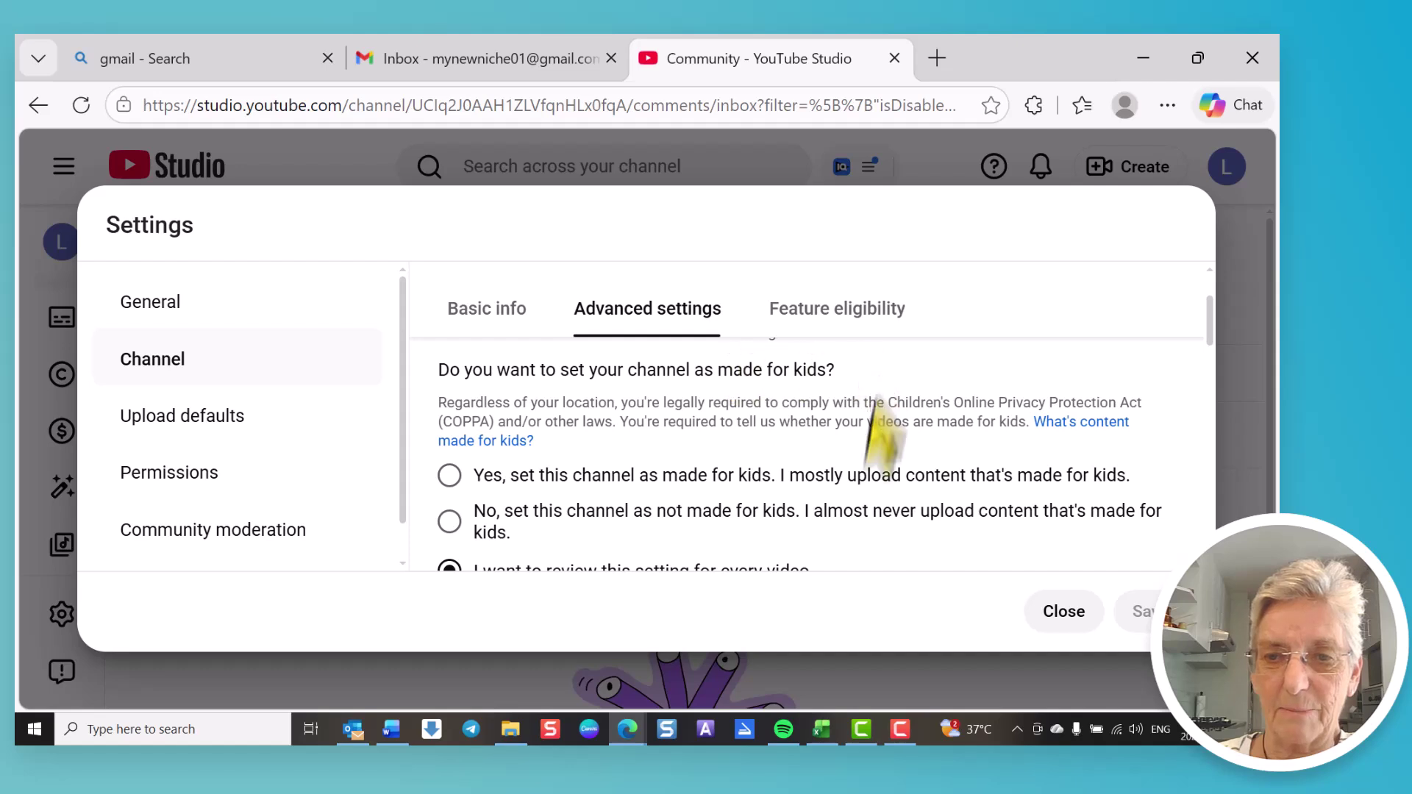
Step: Mark the channel as not made for kids in Advanced settings
left_click(459, 520)
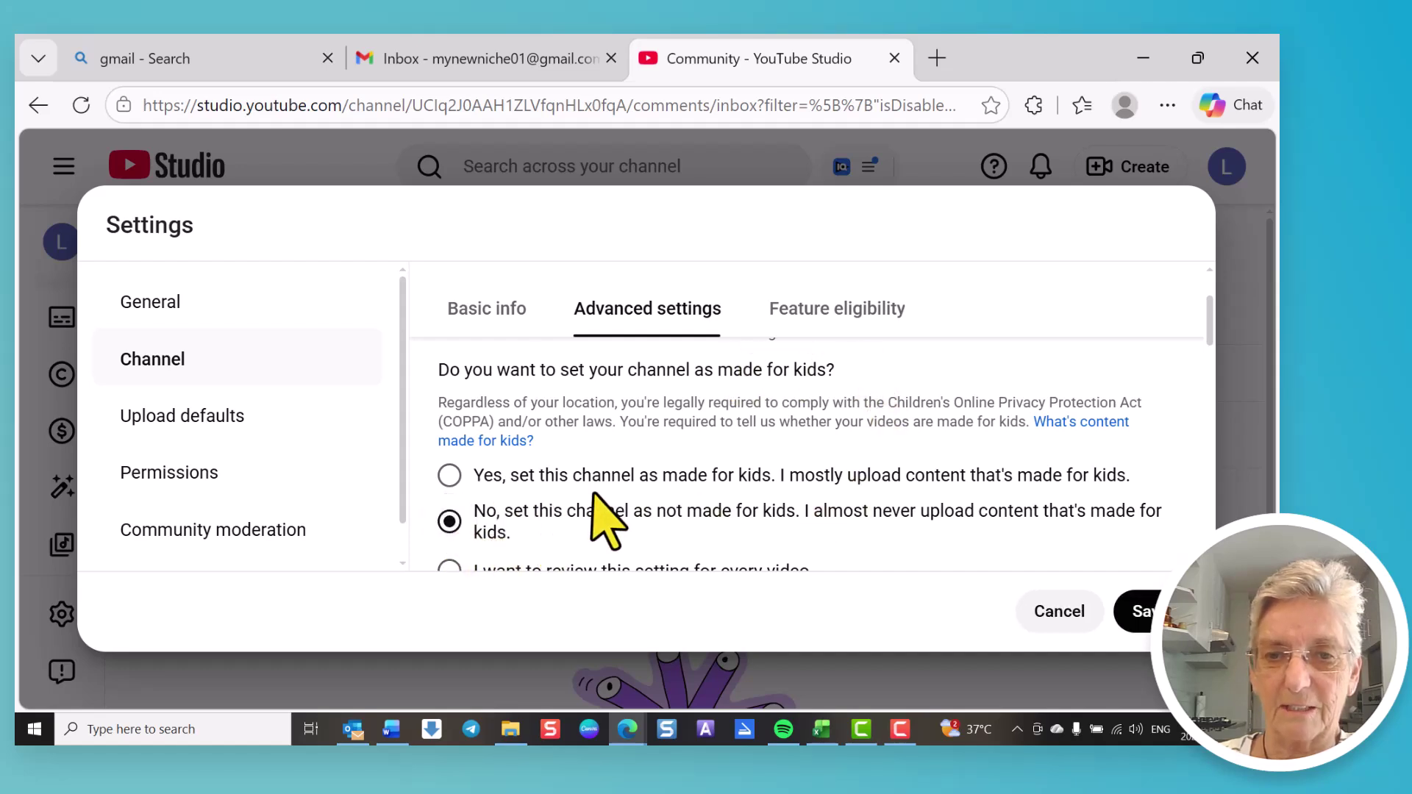
scroll(581, 511, "down", 1)
scroll(584, 521, "down", 2)
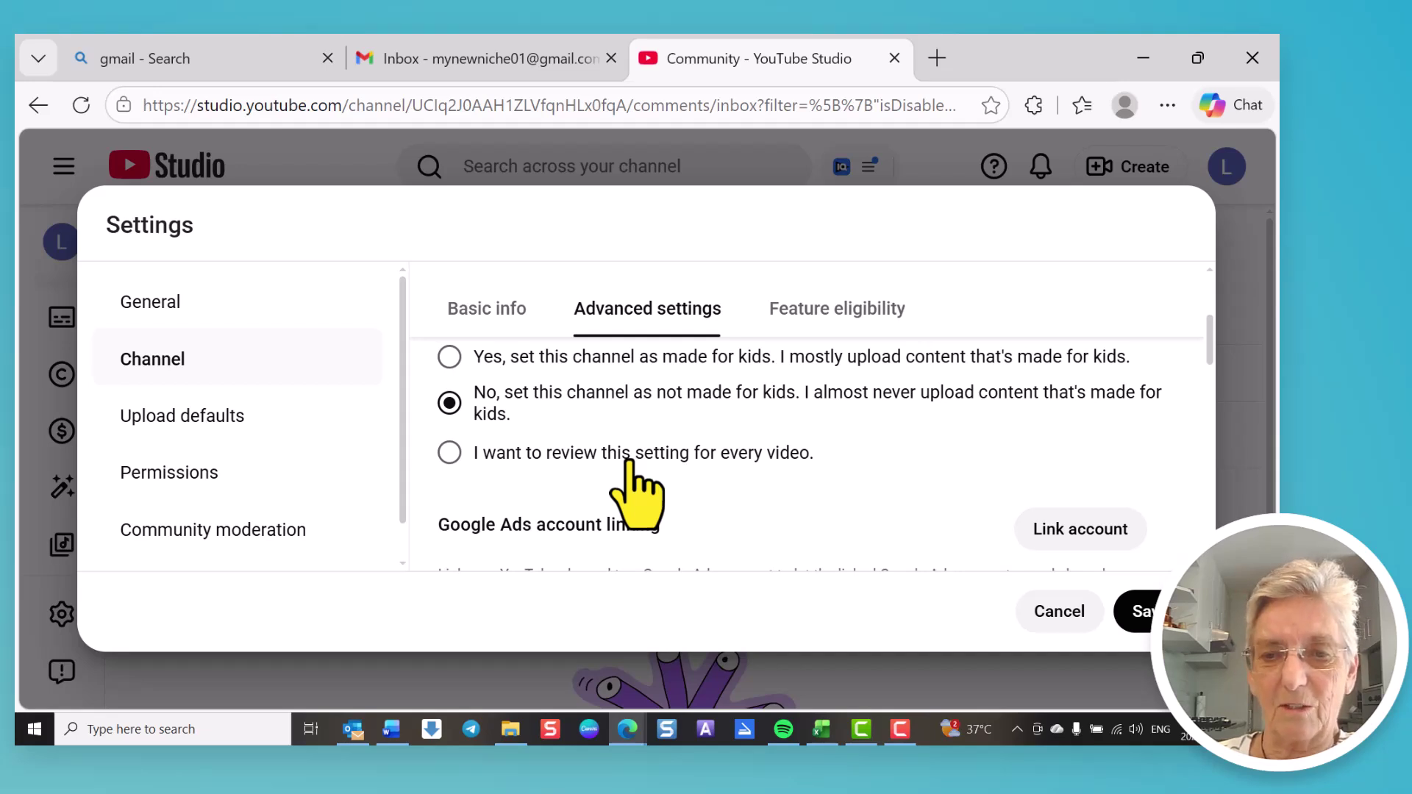
scroll(637, 491, "down", 2)
scroll(637, 492, "up", 2)
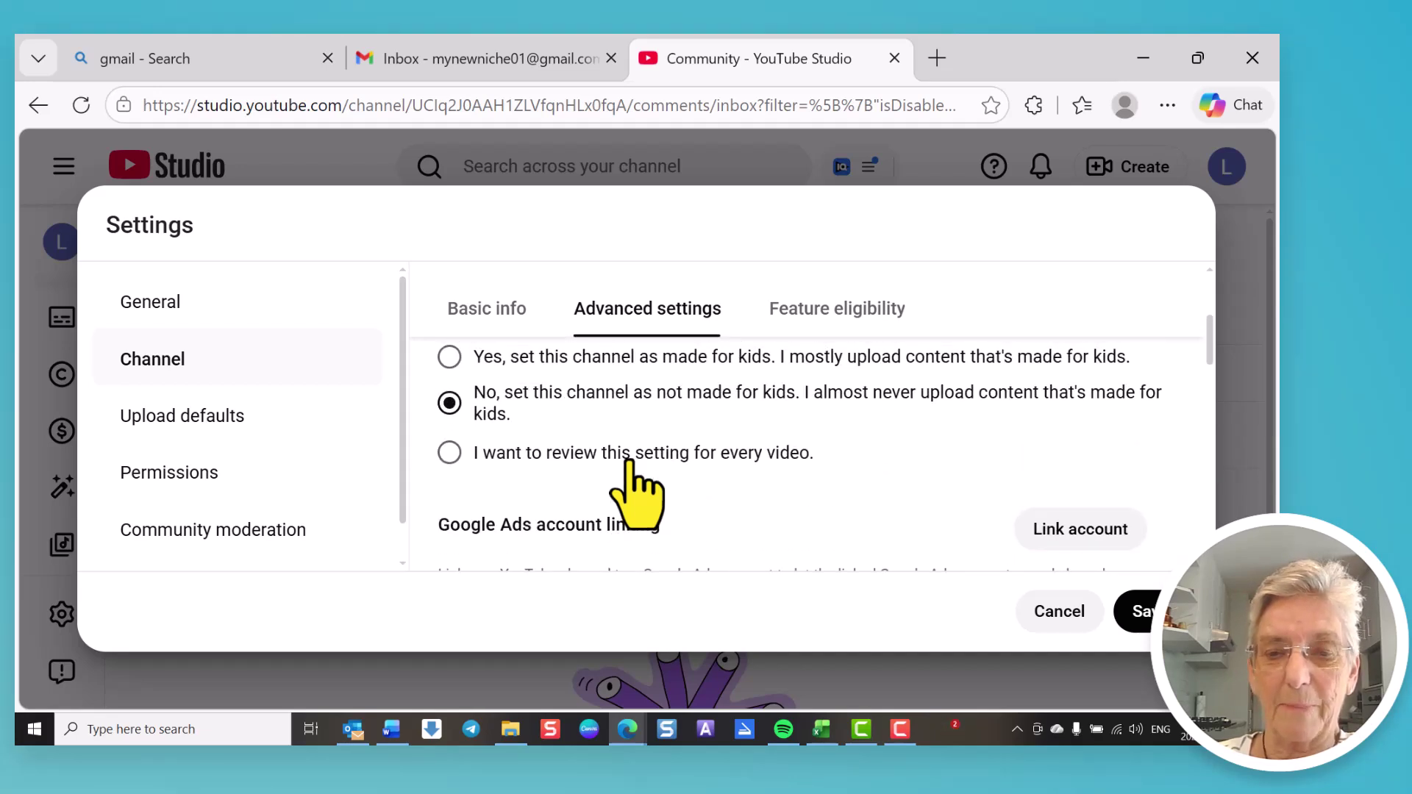
scroll(637, 491, "down", 2)
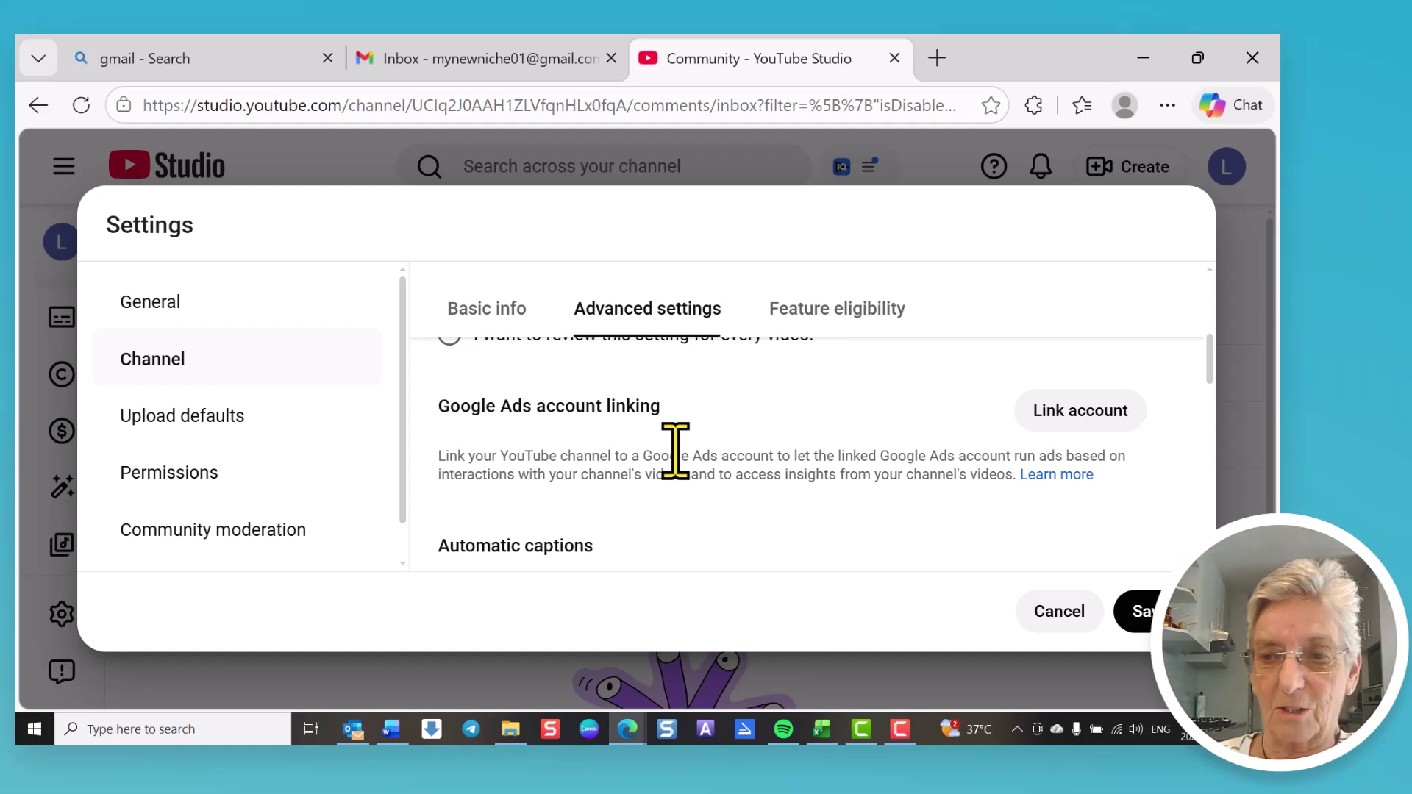
scroll(675, 450, "down", 3)
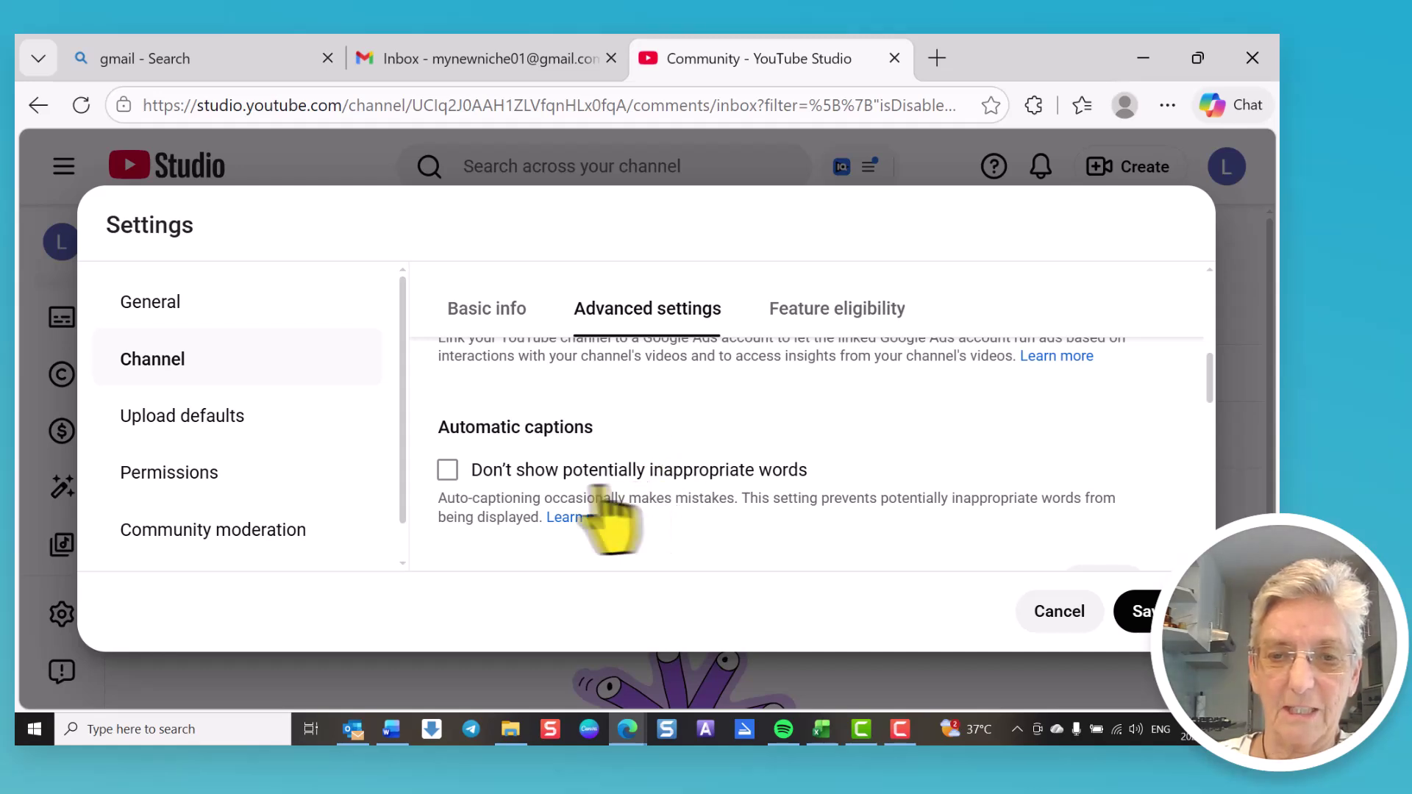
Step: Hide inappropriate words in automatic captions, keep third-party AI training off, and save
left_click(448, 470)
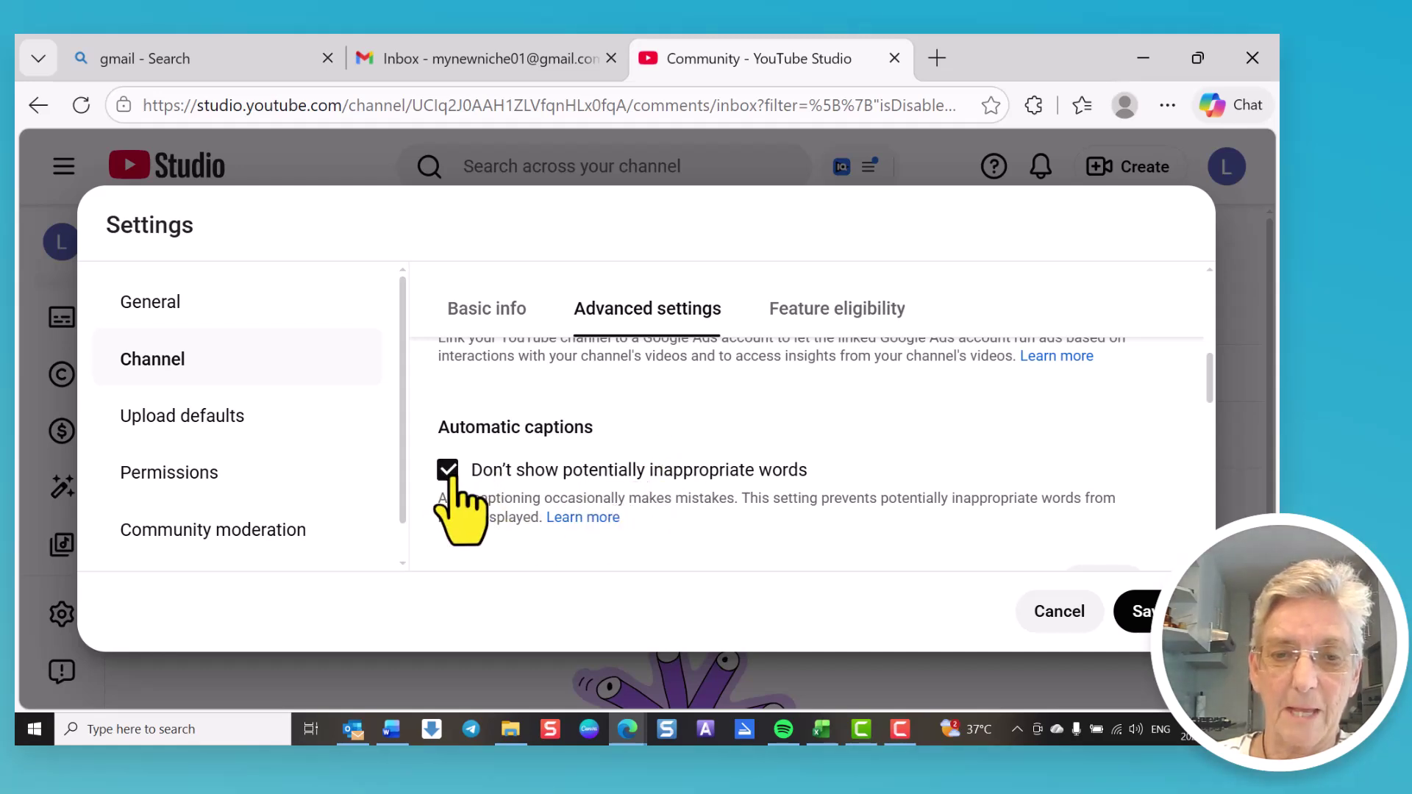
scroll(647, 470, "down", 3)
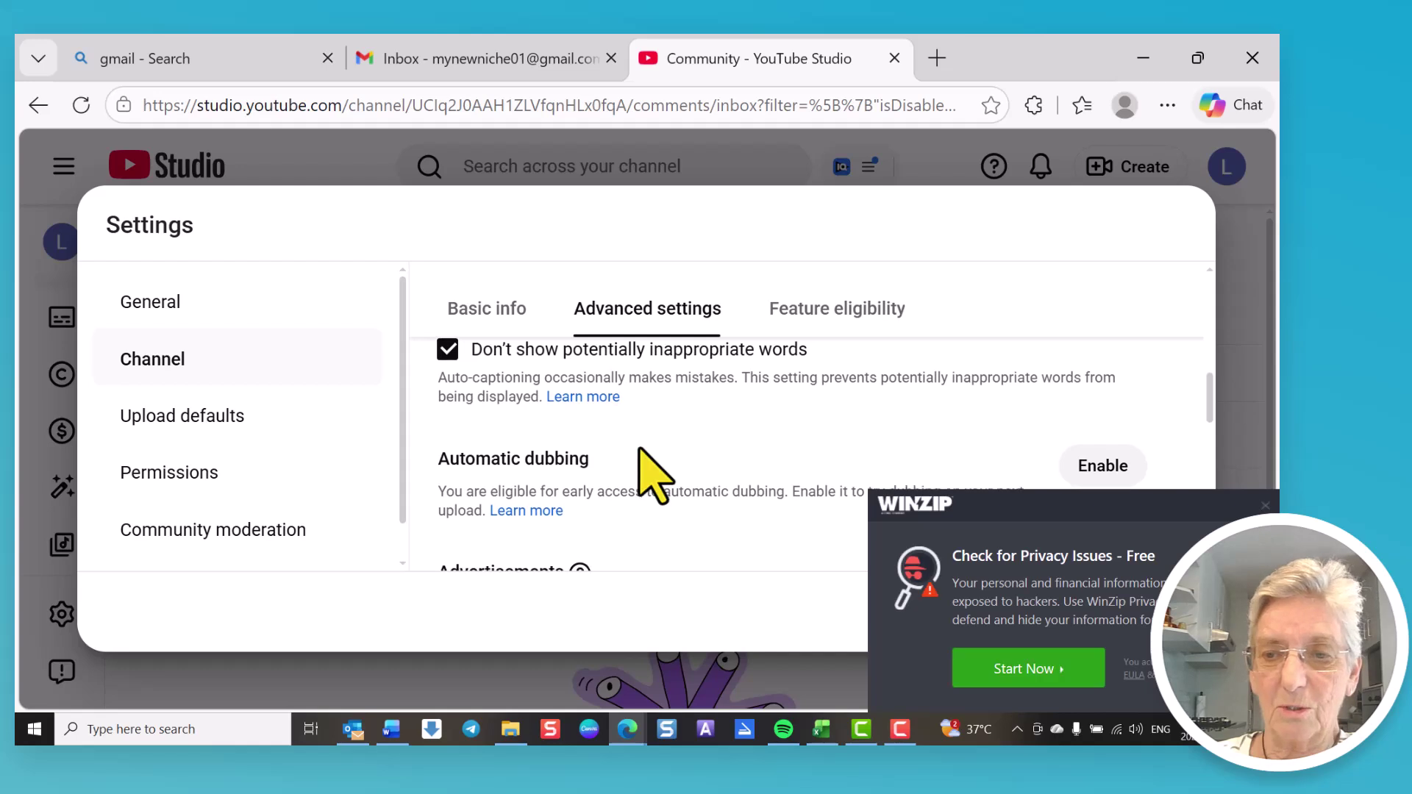
scroll(647, 467, "down", 3)
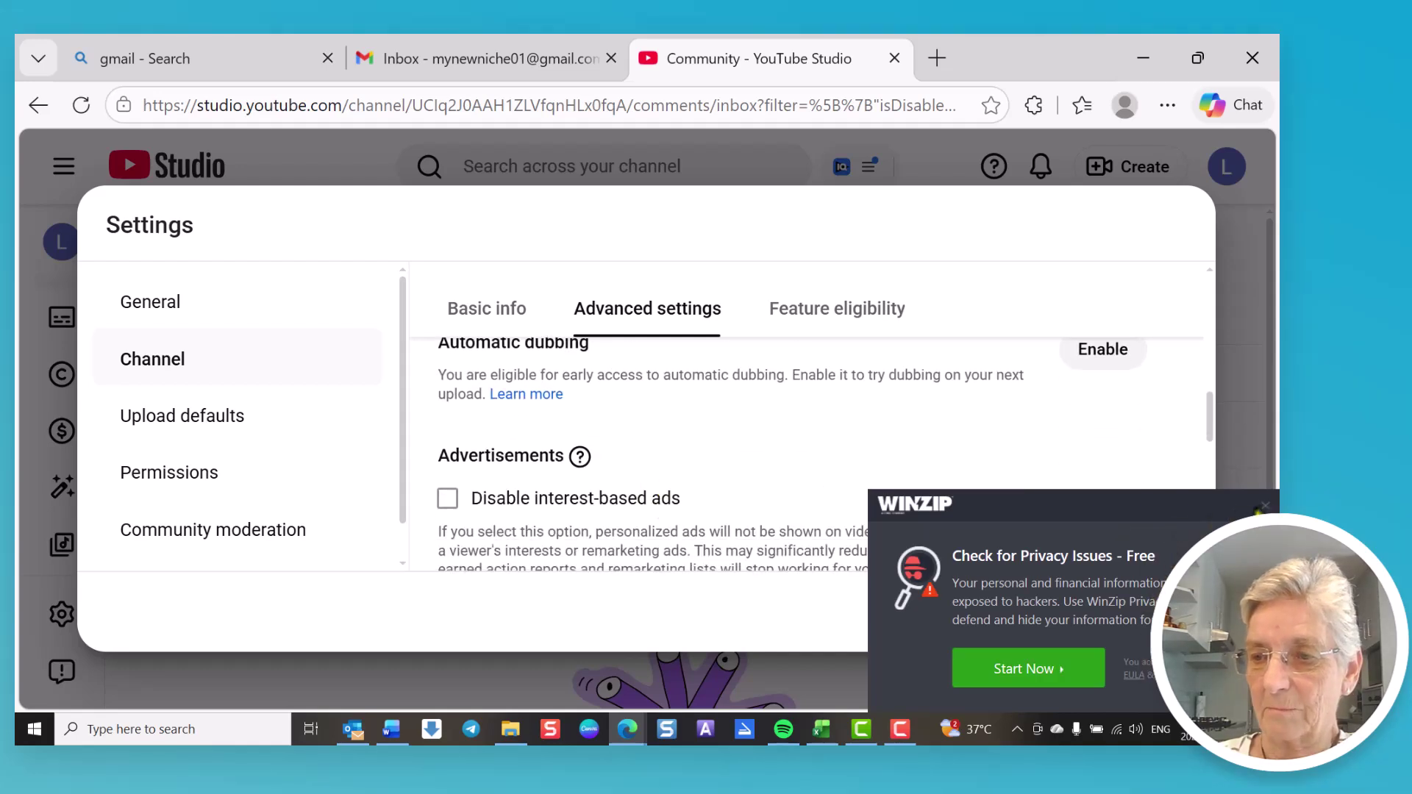
left_click(1265, 504)
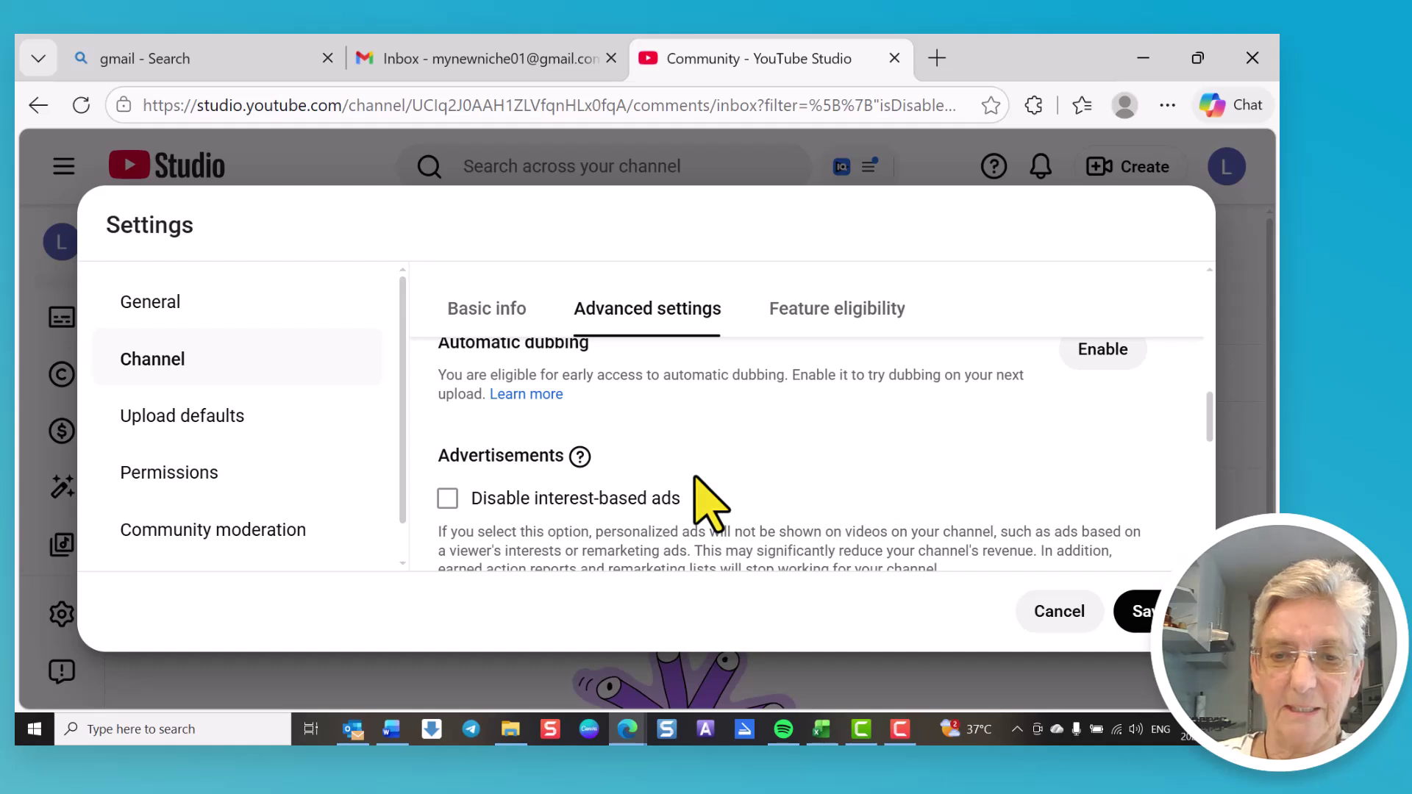
scroll(693, 481, "down", 2)
scroll(704, 507, "down", 2)
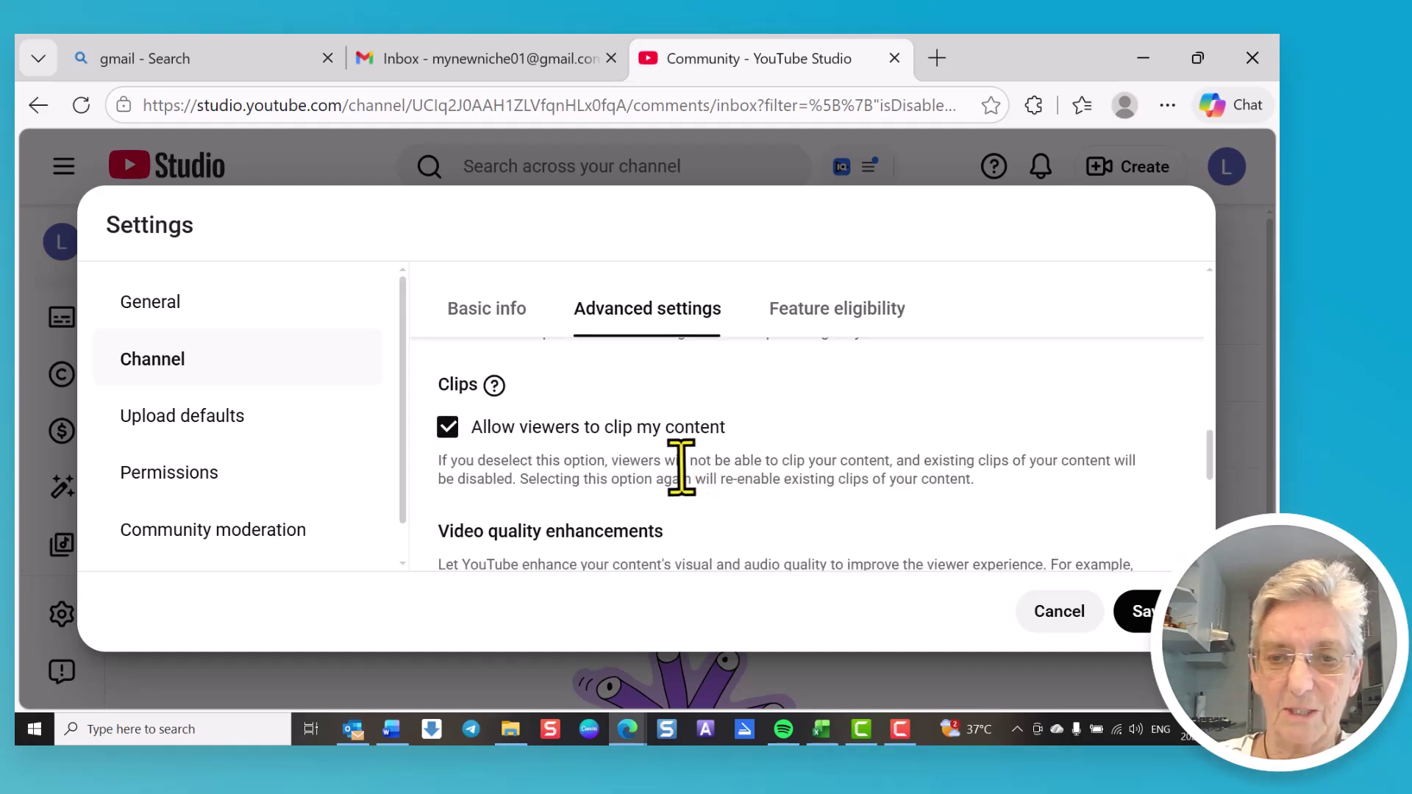
scroll(681, 467, "down", 2)
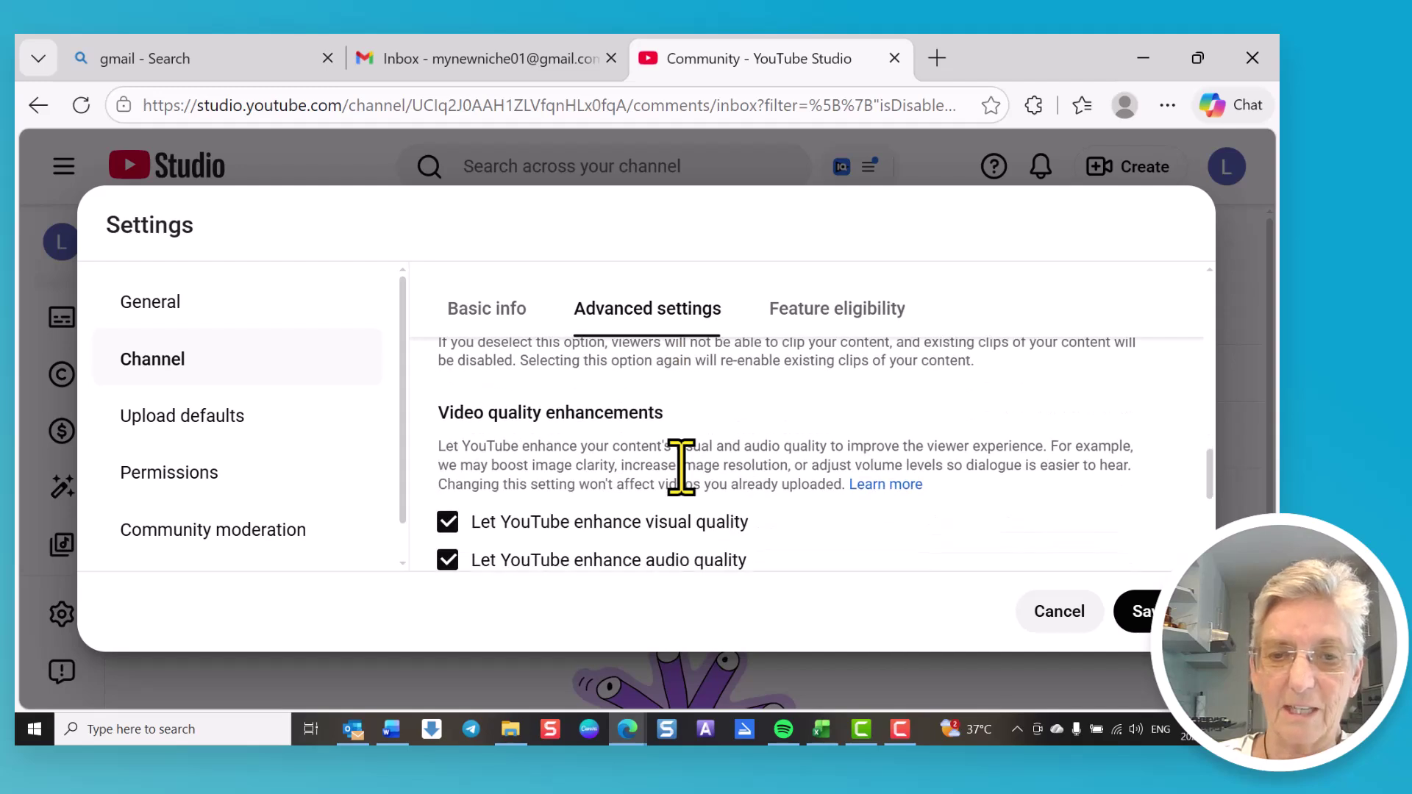
scroll(681, 468, "down", 2)
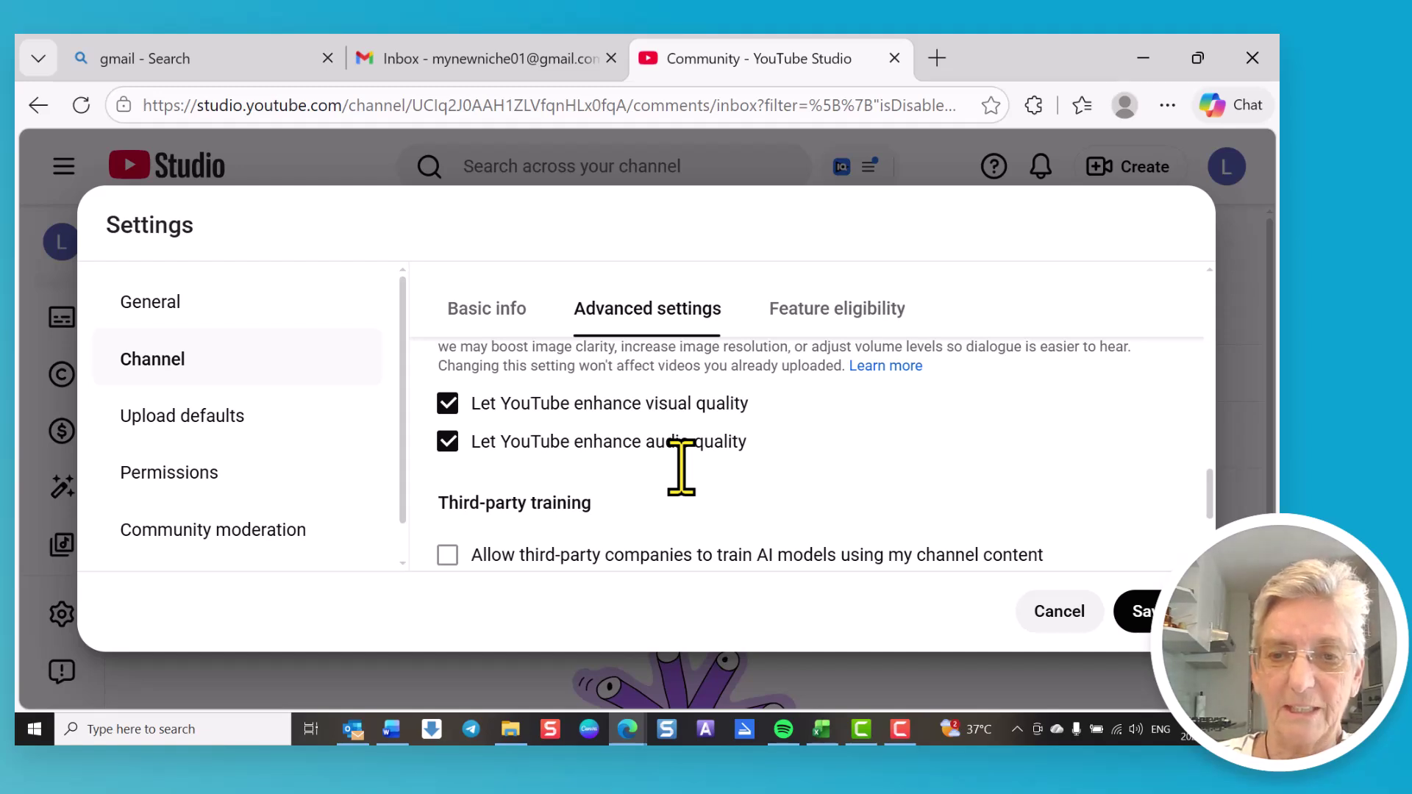
scroll(681, 467, "down", 2)
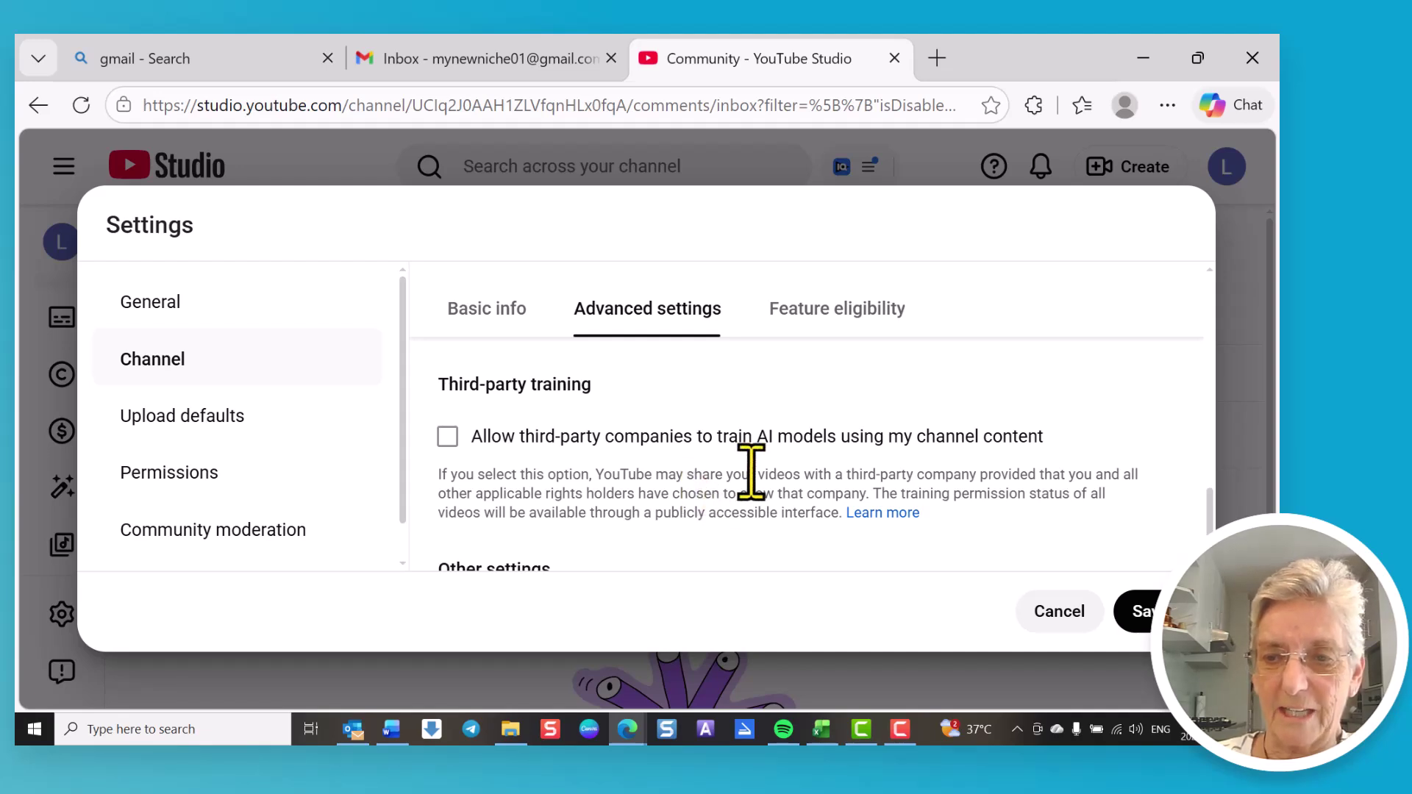
scroll(680, 484, "down", 1)
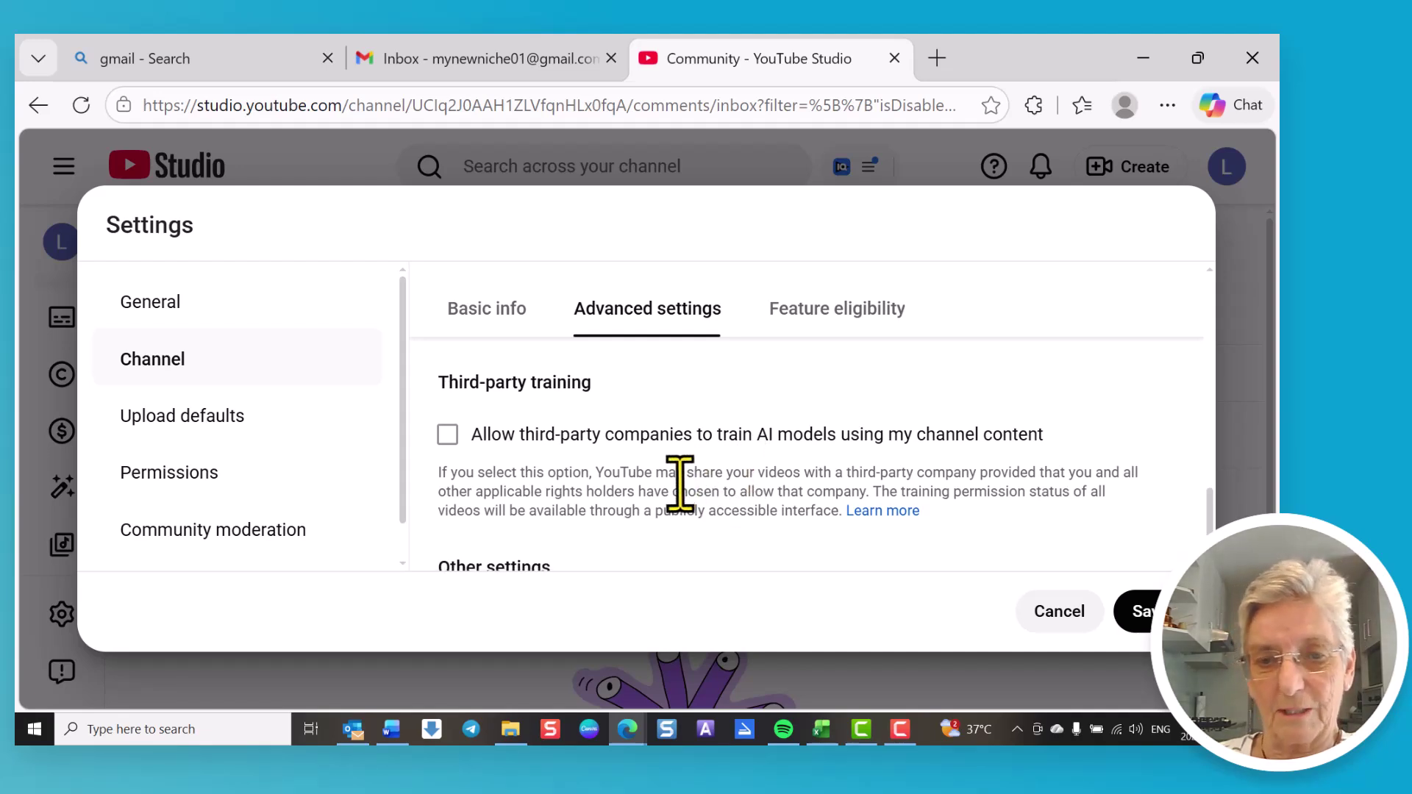
scroll(680, 484, "down", 2)
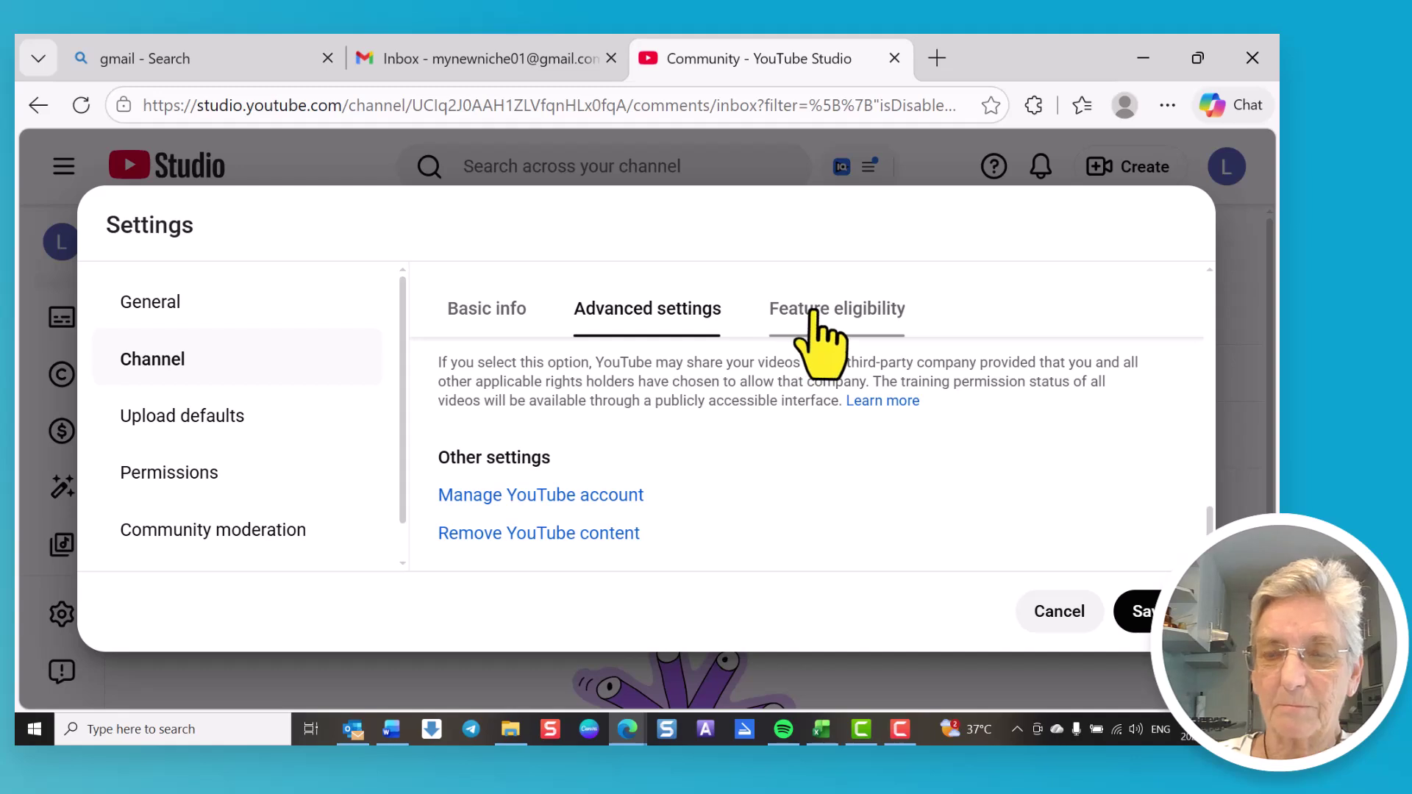
left_click(1140, 625)
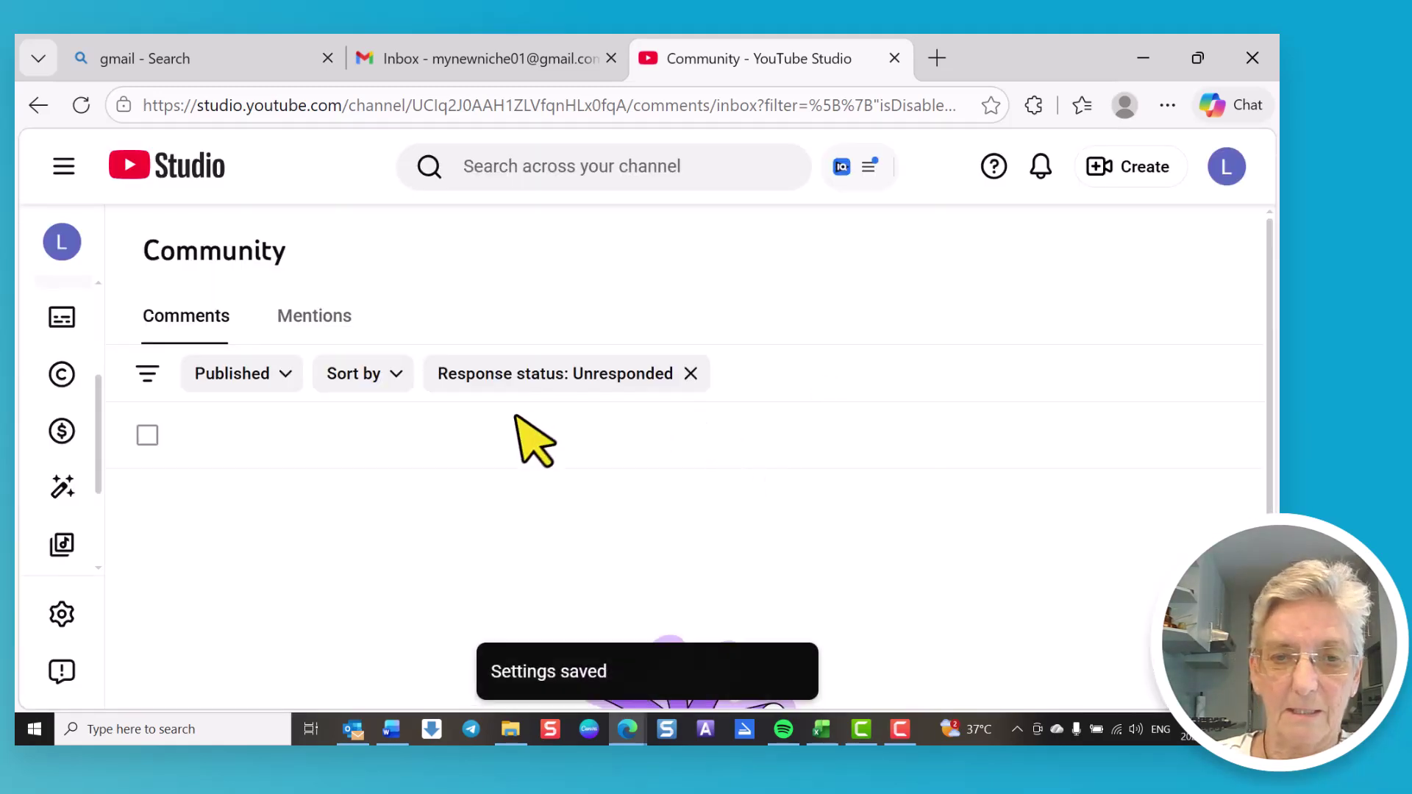
Step: Open Channel settings' Feature eligibility tab to review standard, intermediate and advanced features
left_click(59, 619)
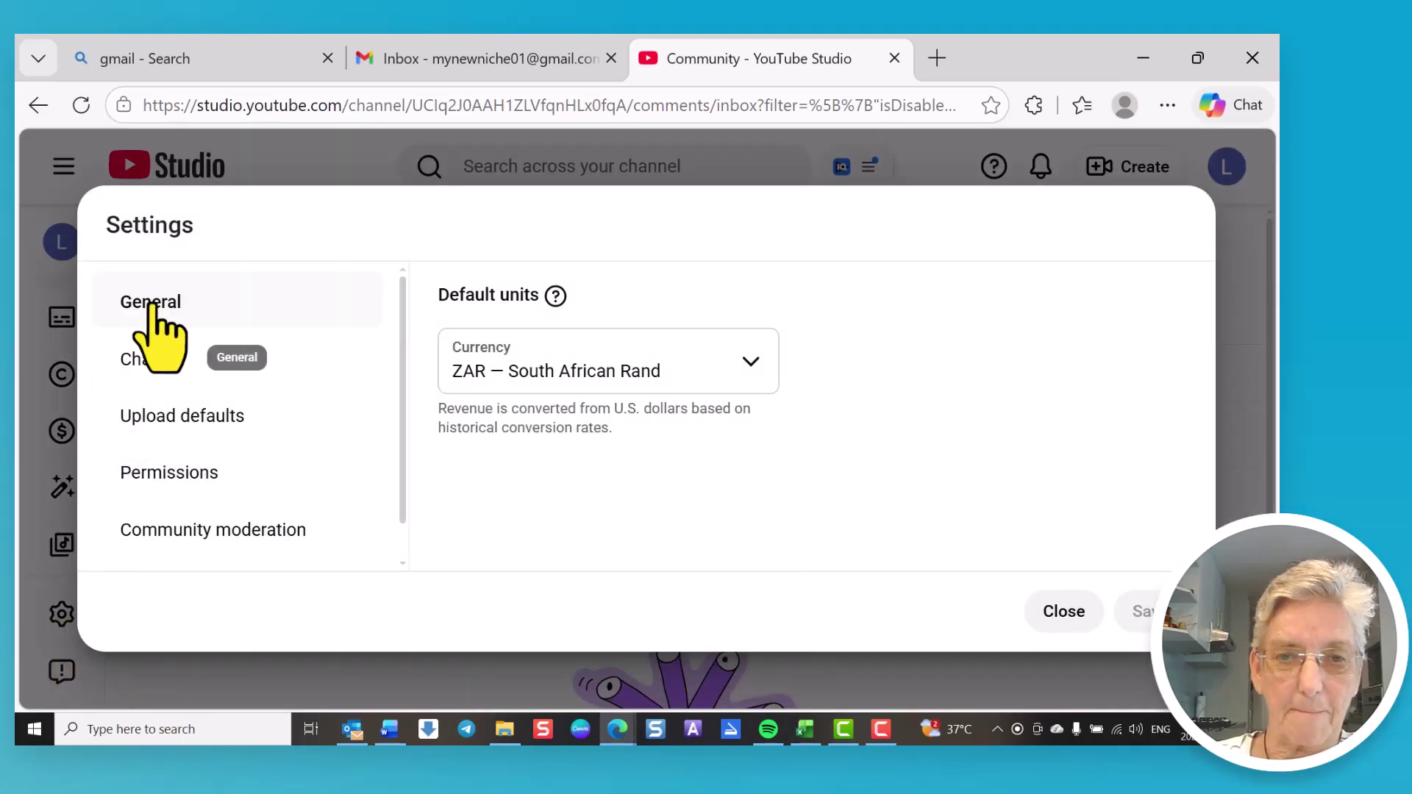
left_click(158, 360)
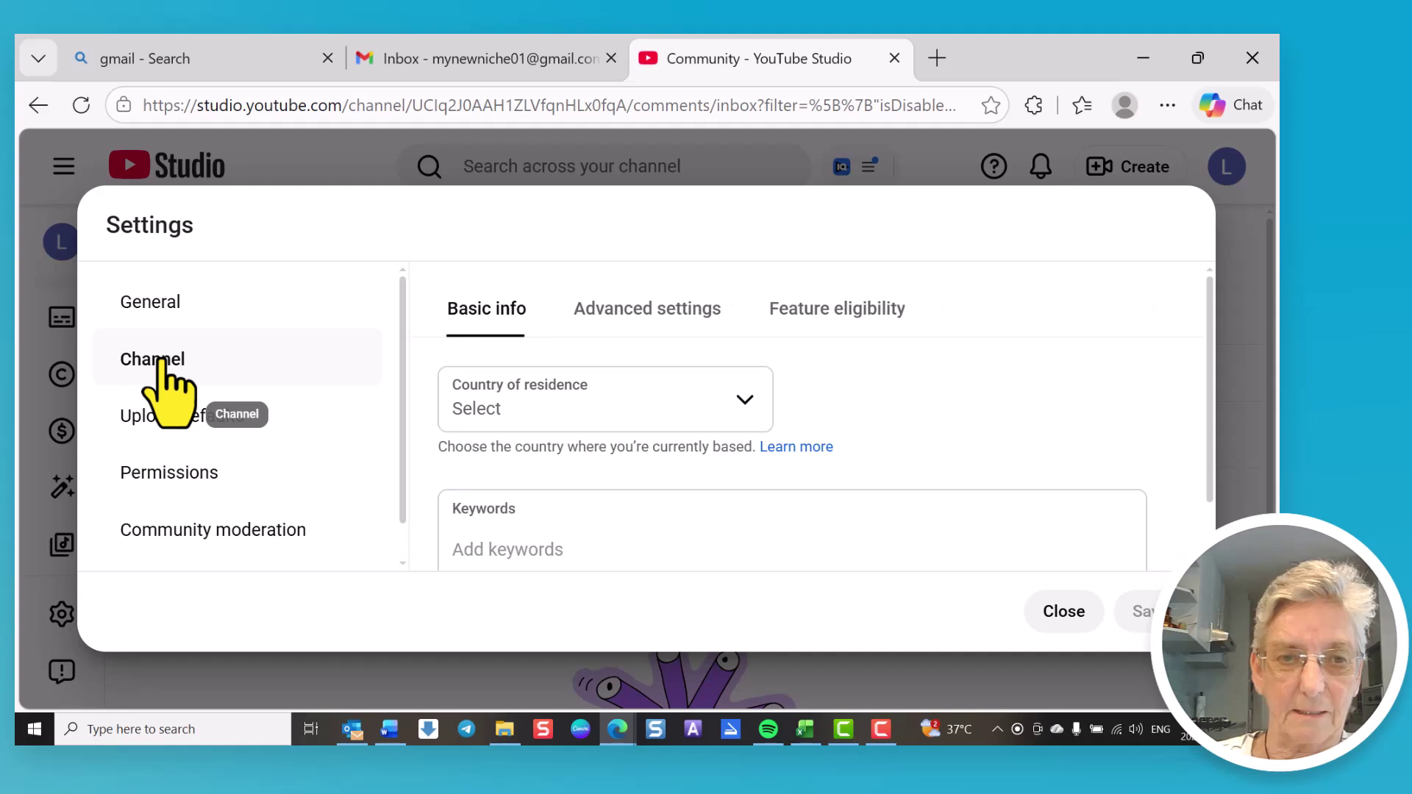
left_click(859, 313)
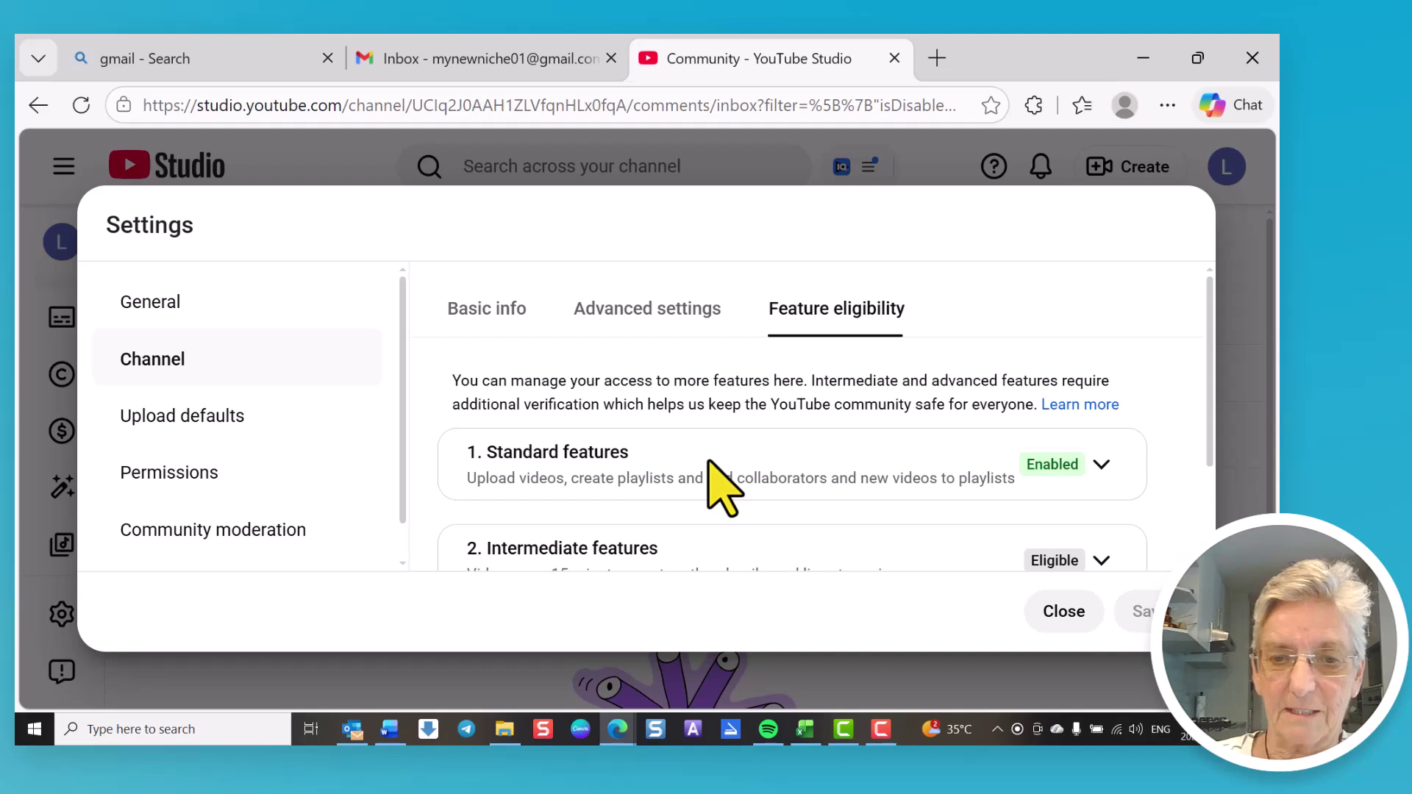
scroll(717, 487, "down", 2)
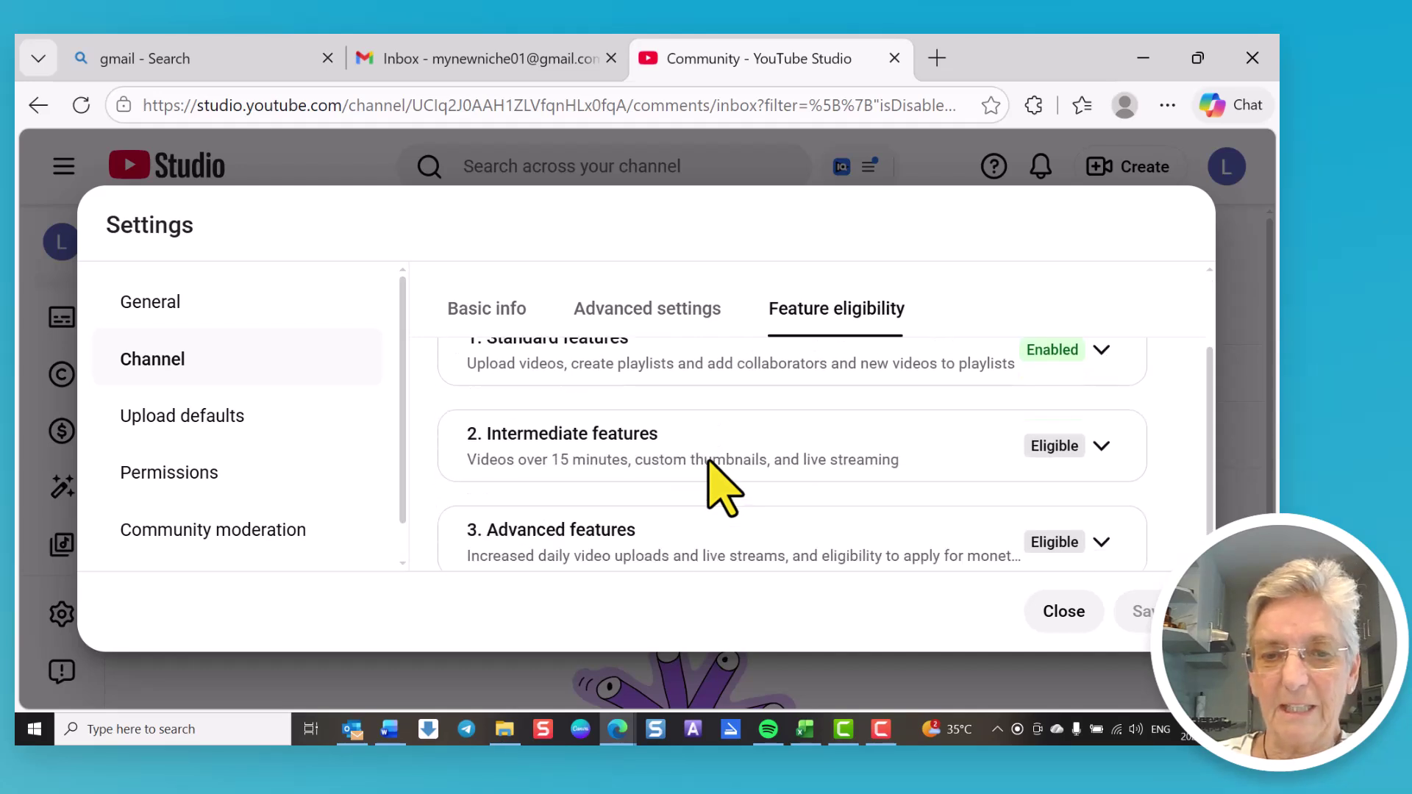
scroll(718, 488, "up", 2)
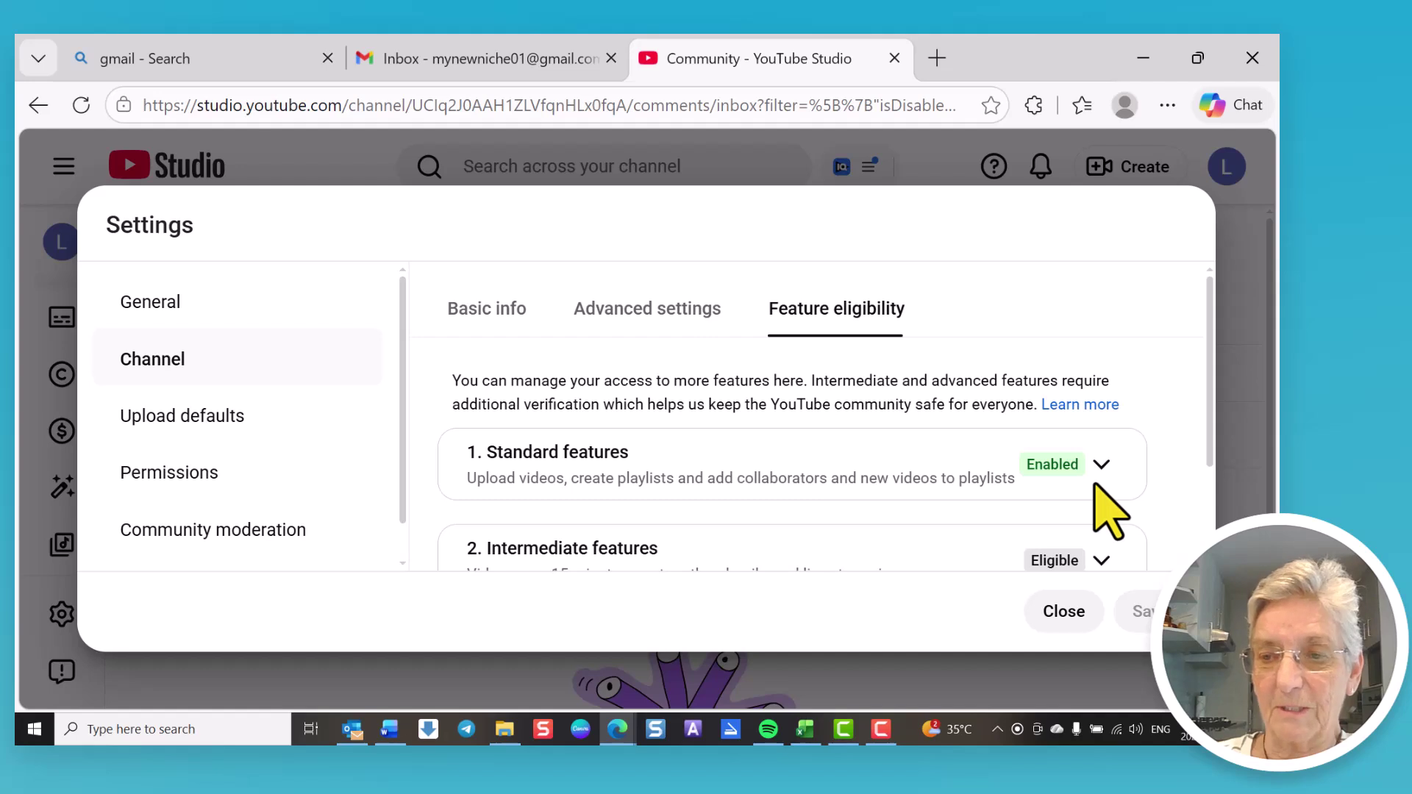
scroll(857, 507, "down", 2)
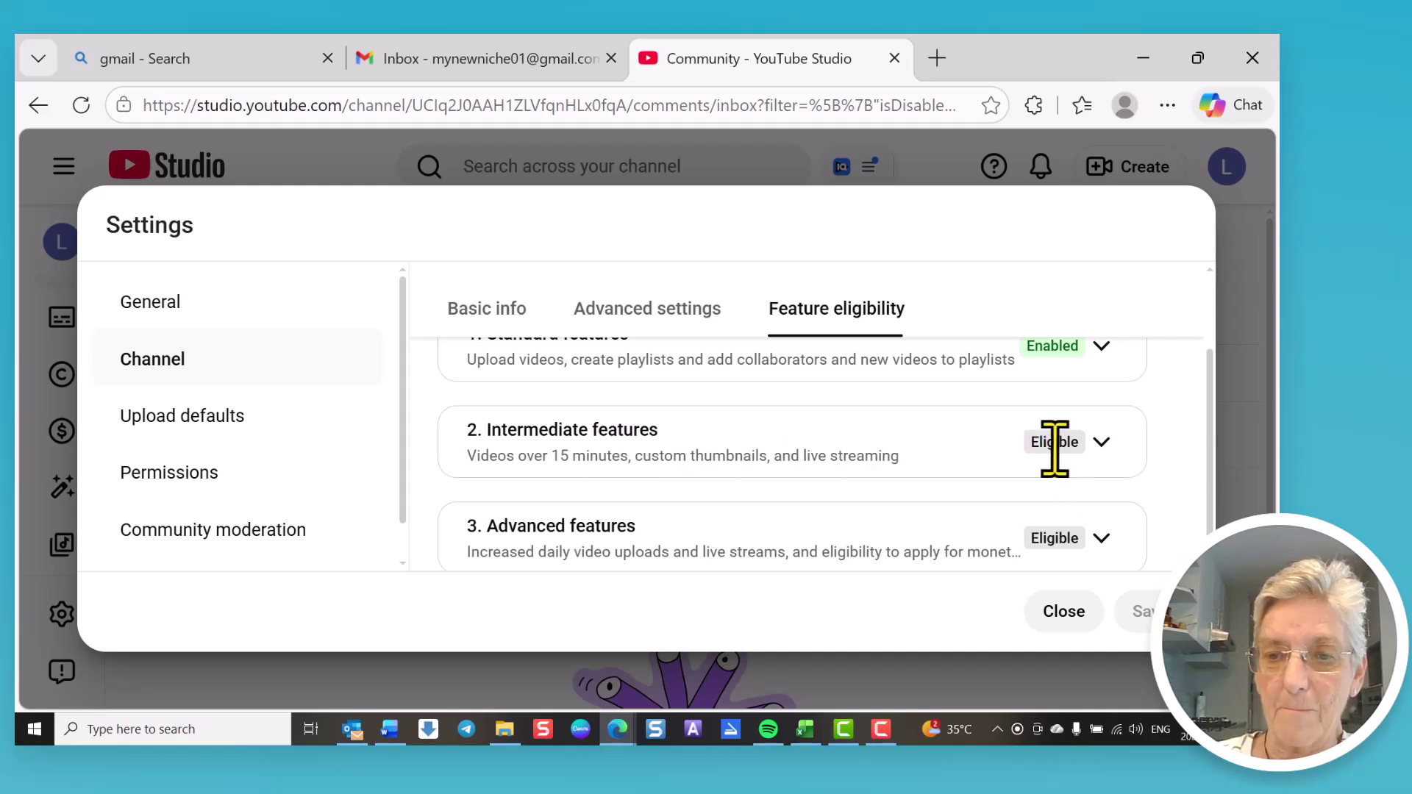
Step: Expand 2. Intermediate features to see its phone number verification requirement
left_click(1101, 443)
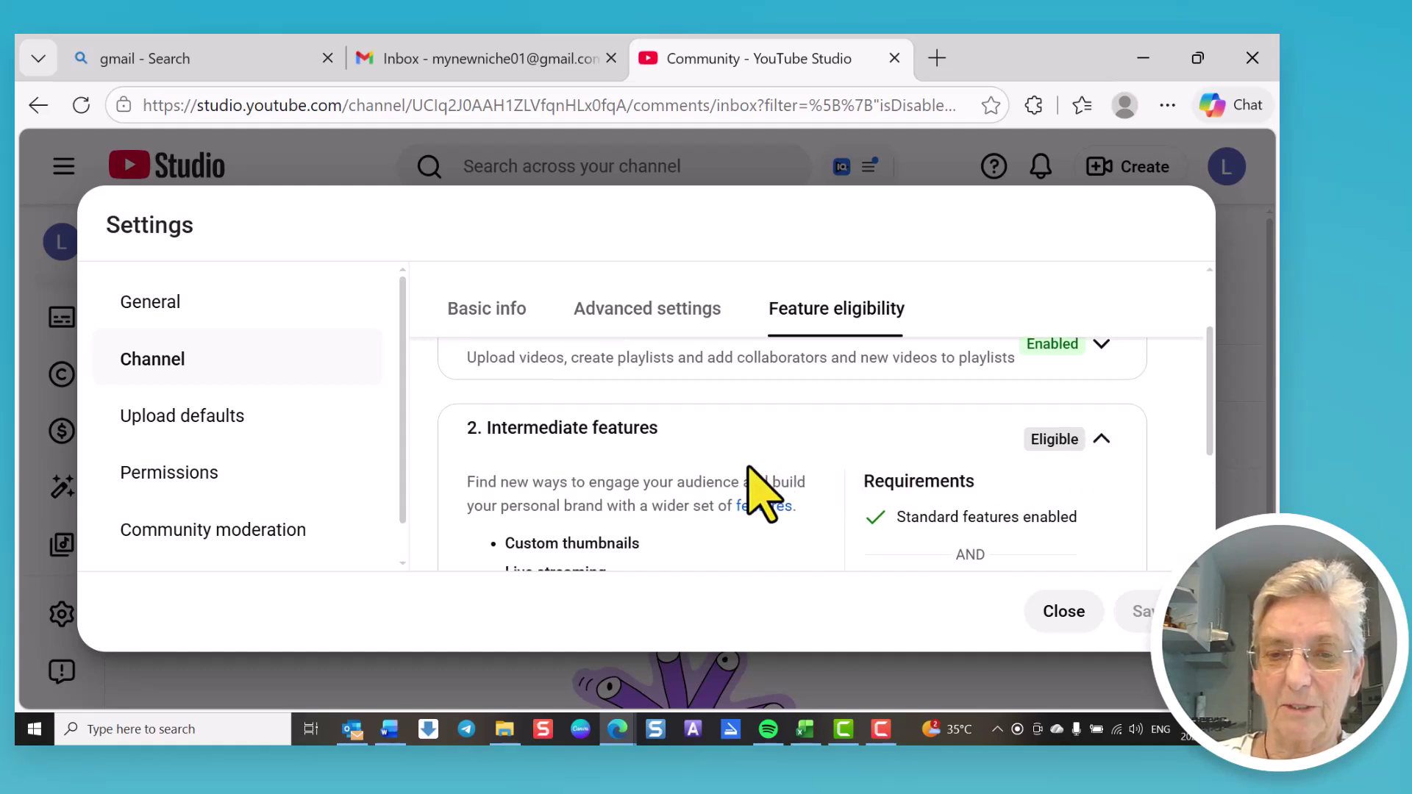
scroll(748, 467, "down", 2)
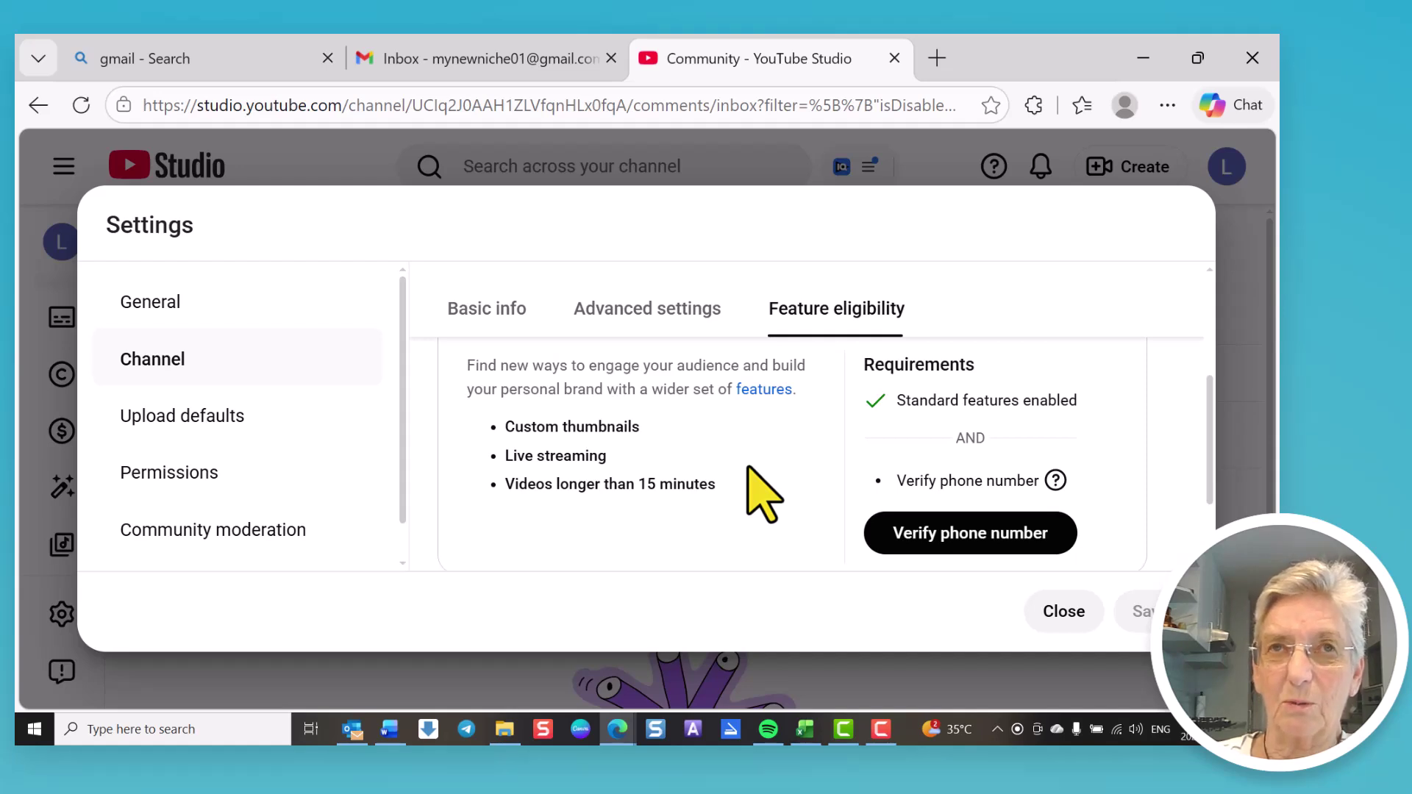
scroll(761, 493, "down", 2)
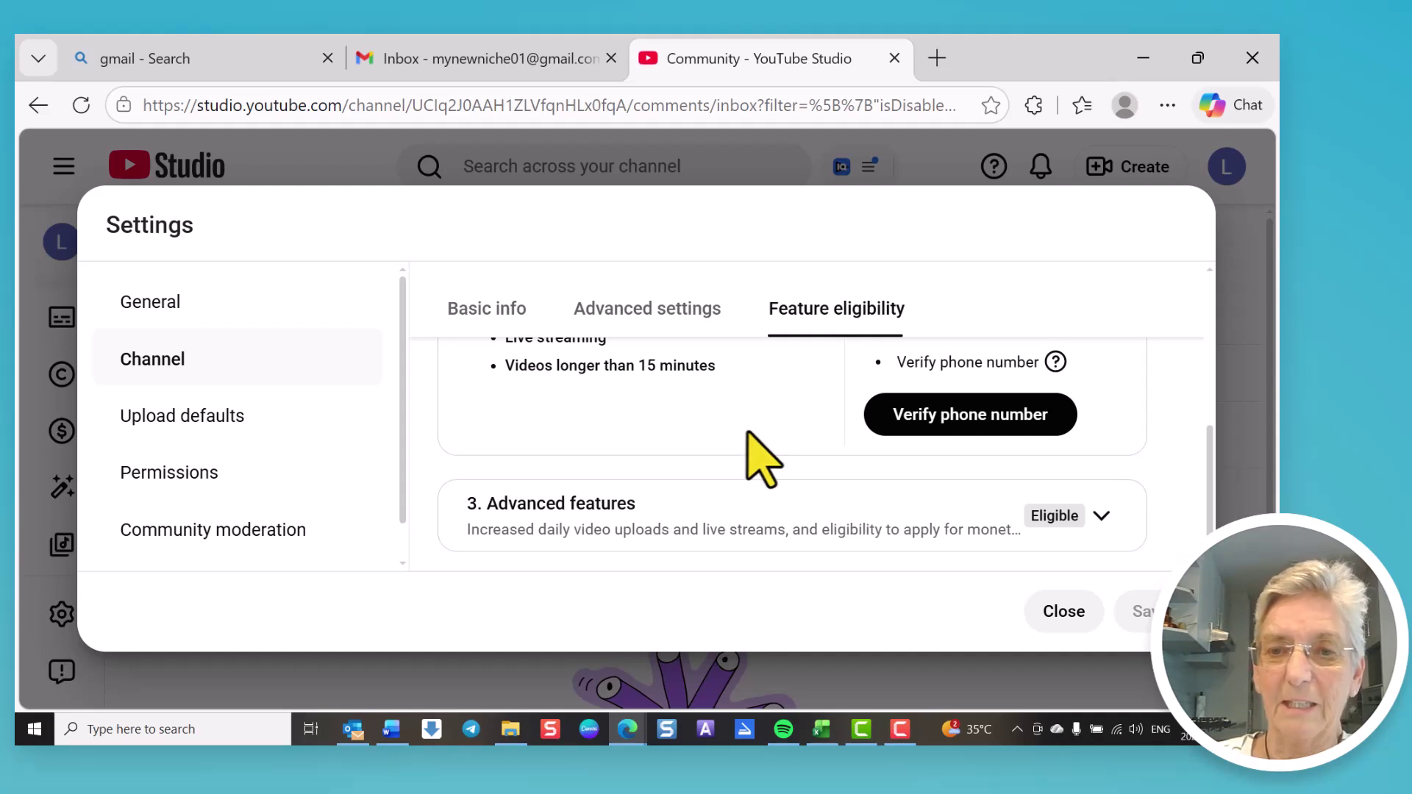
scroll(749, 433, "up", 2)
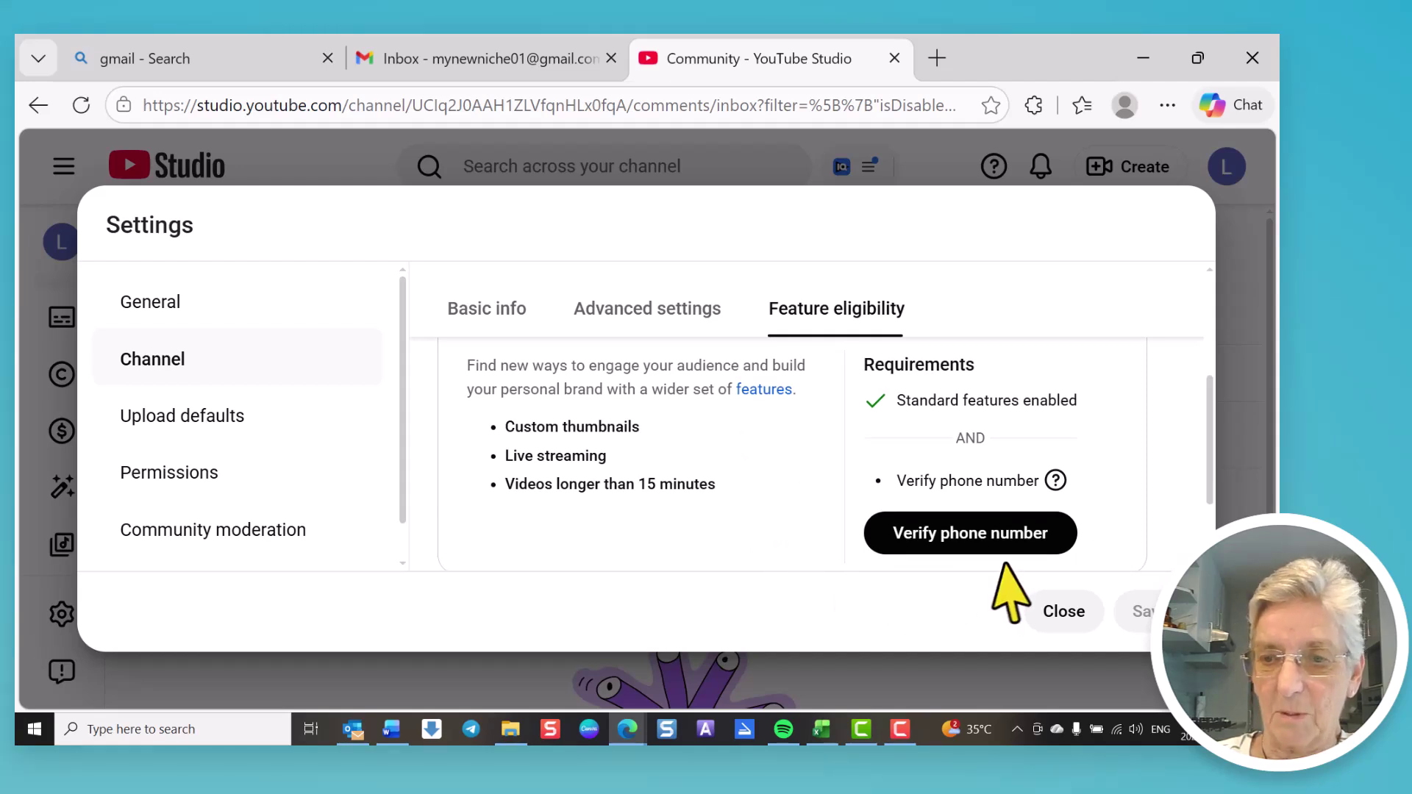
Step: Submit the saved phone number for verification via text, which is rejected as overused
left_click(982, 544)
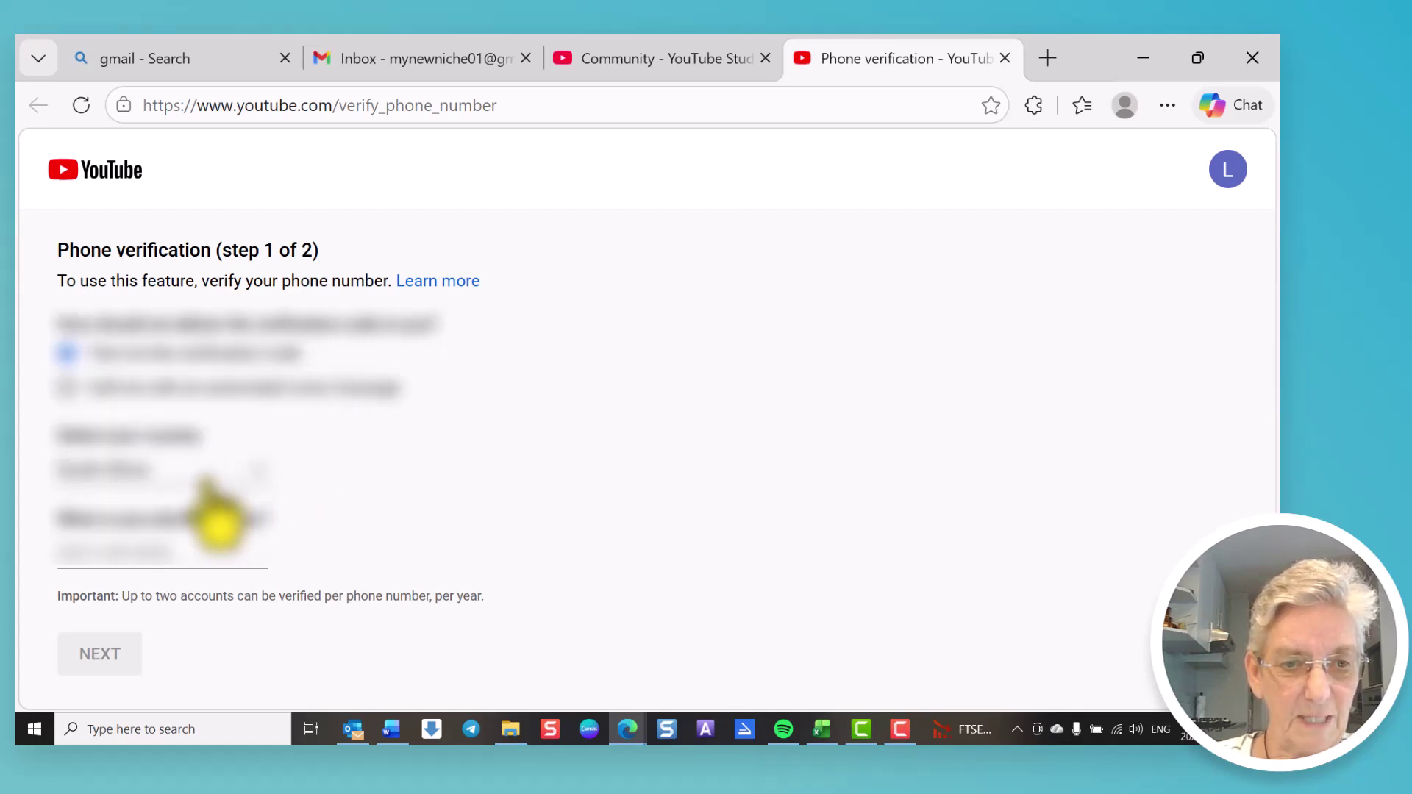
left_click(198, 562)
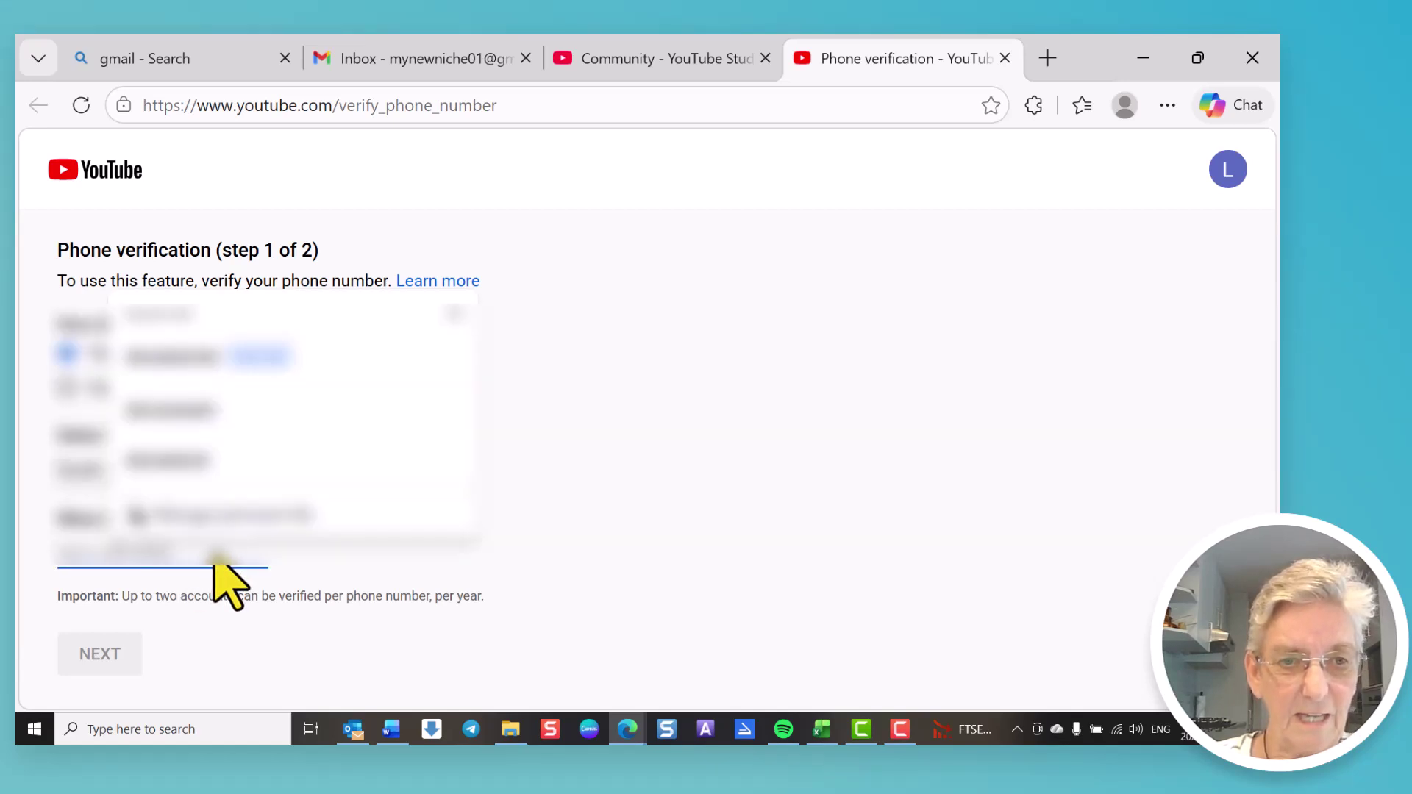
left_click(192, 360)
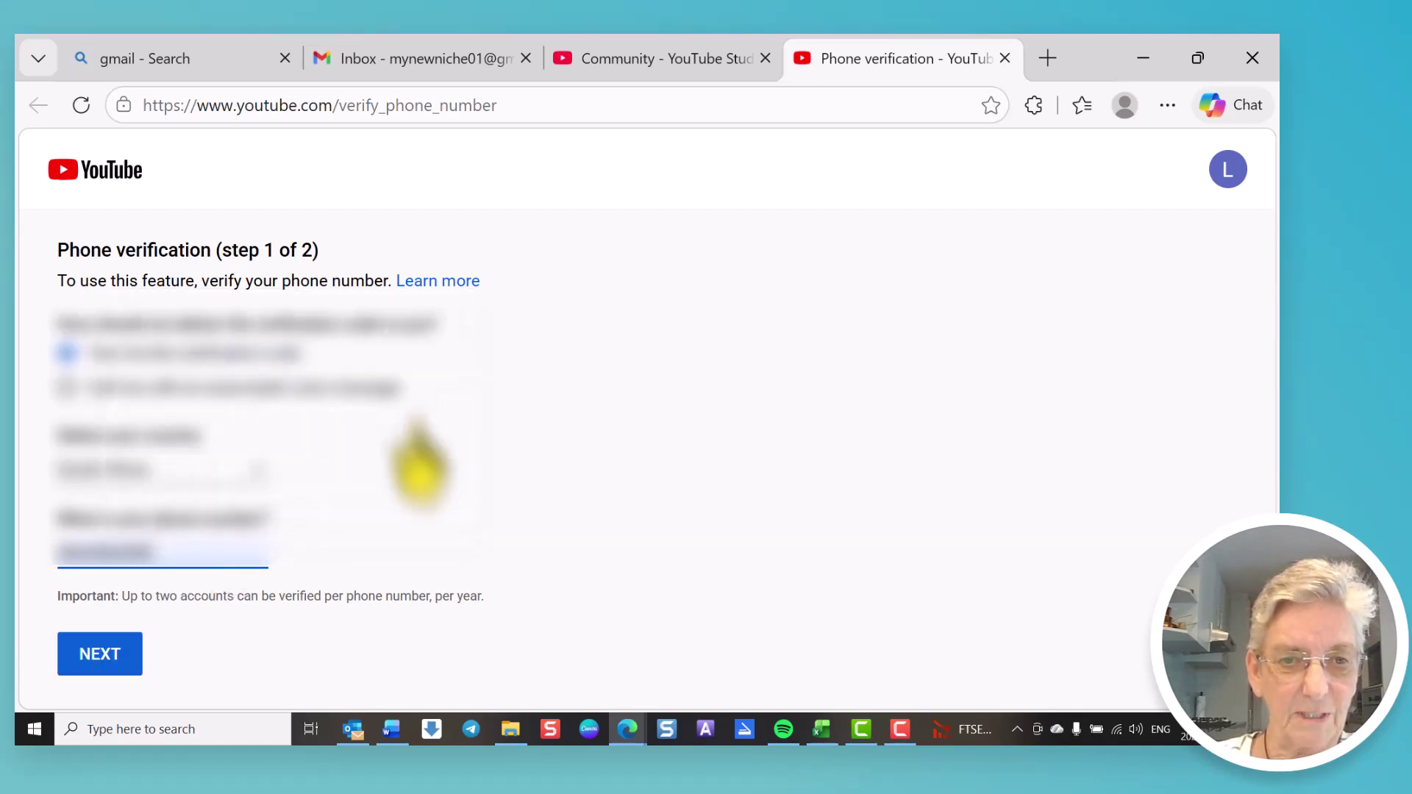
left_click(111, 653)
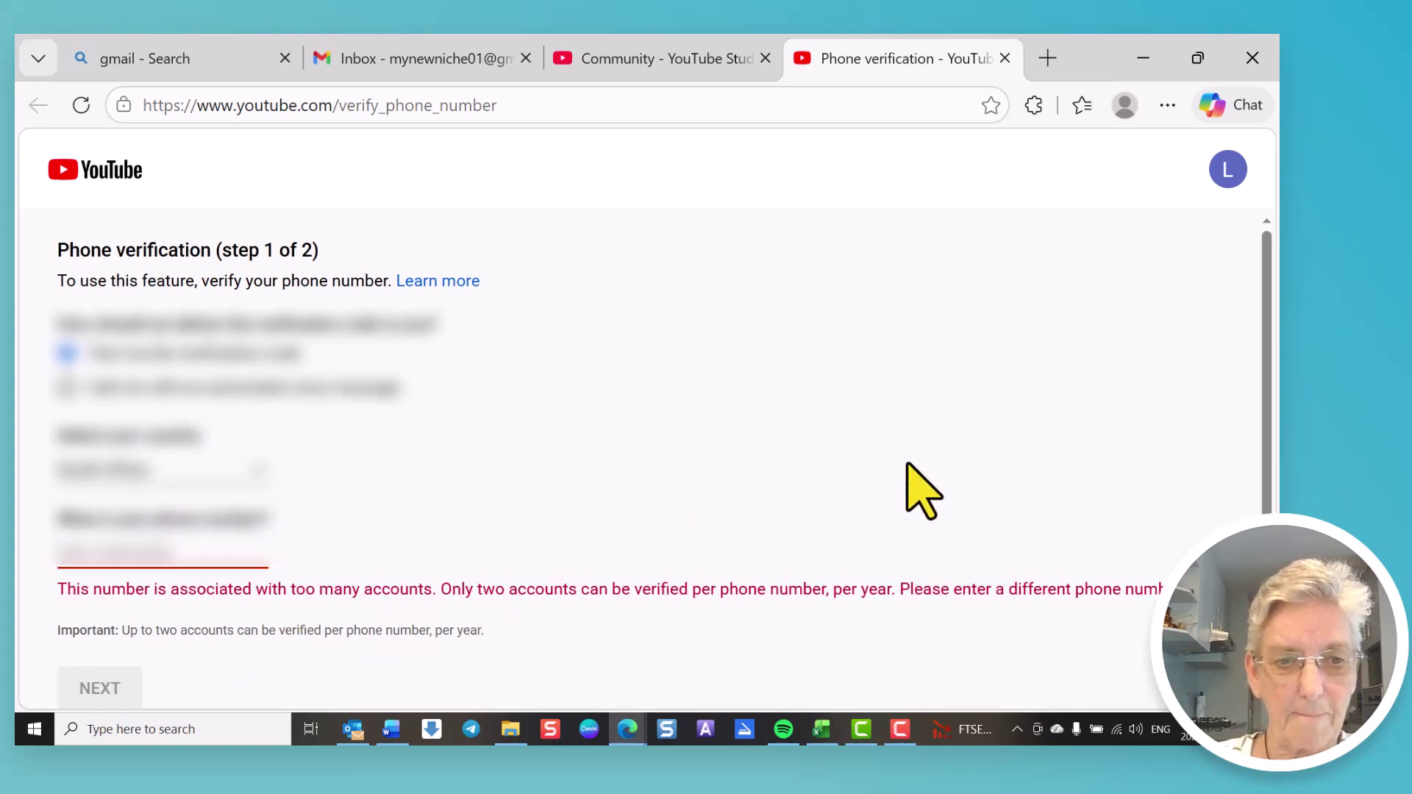
scroll(916, 489, "down", 1)
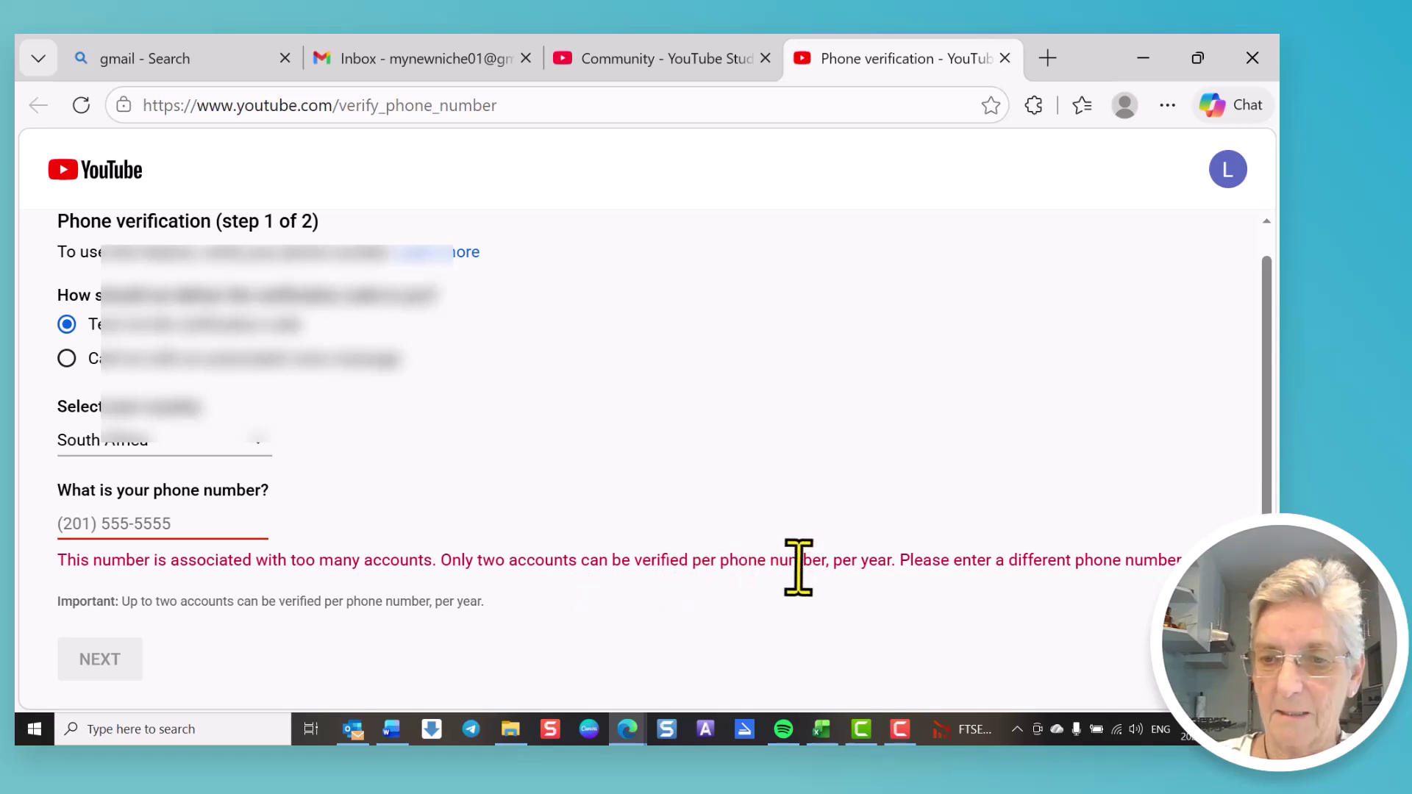
left_click(197, 523)
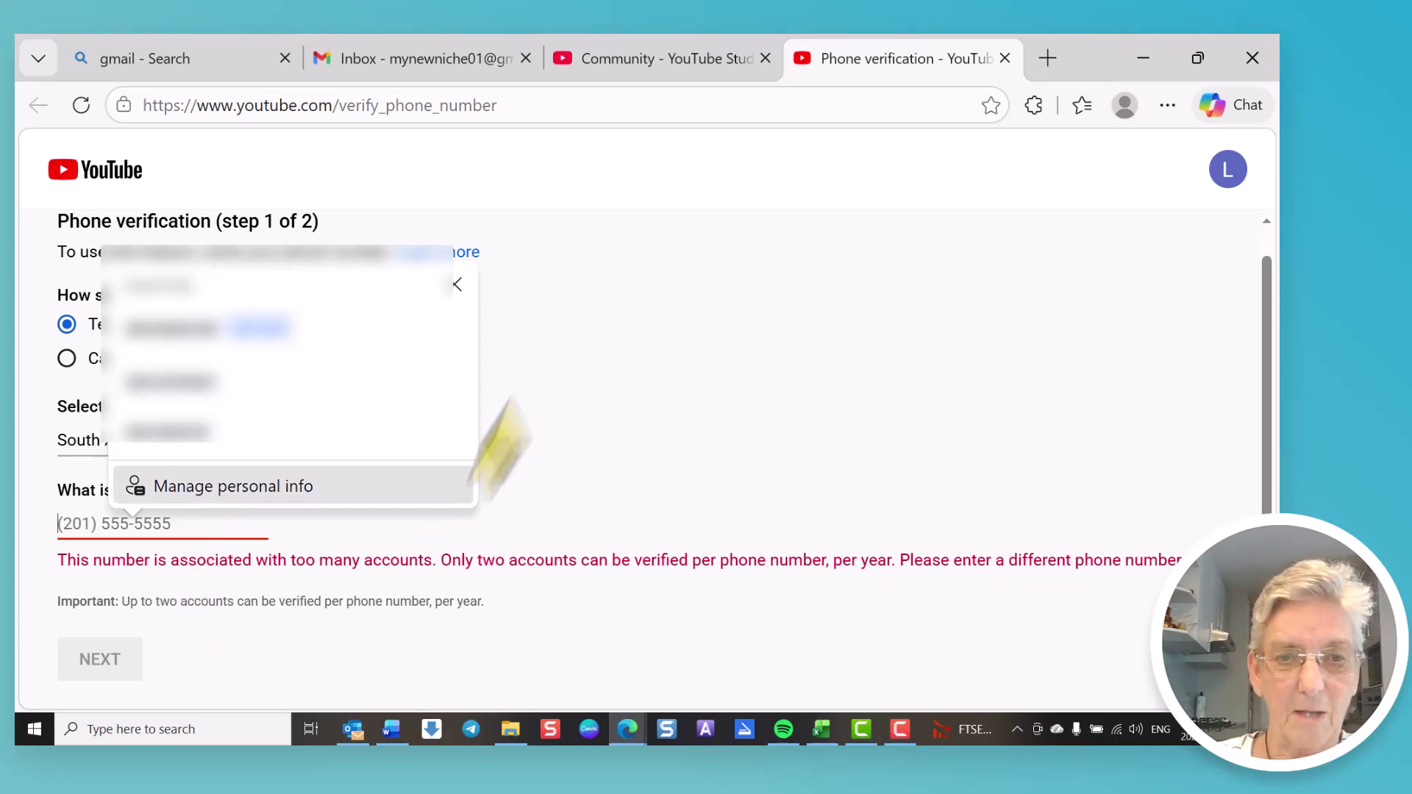
left_click(454, 284)
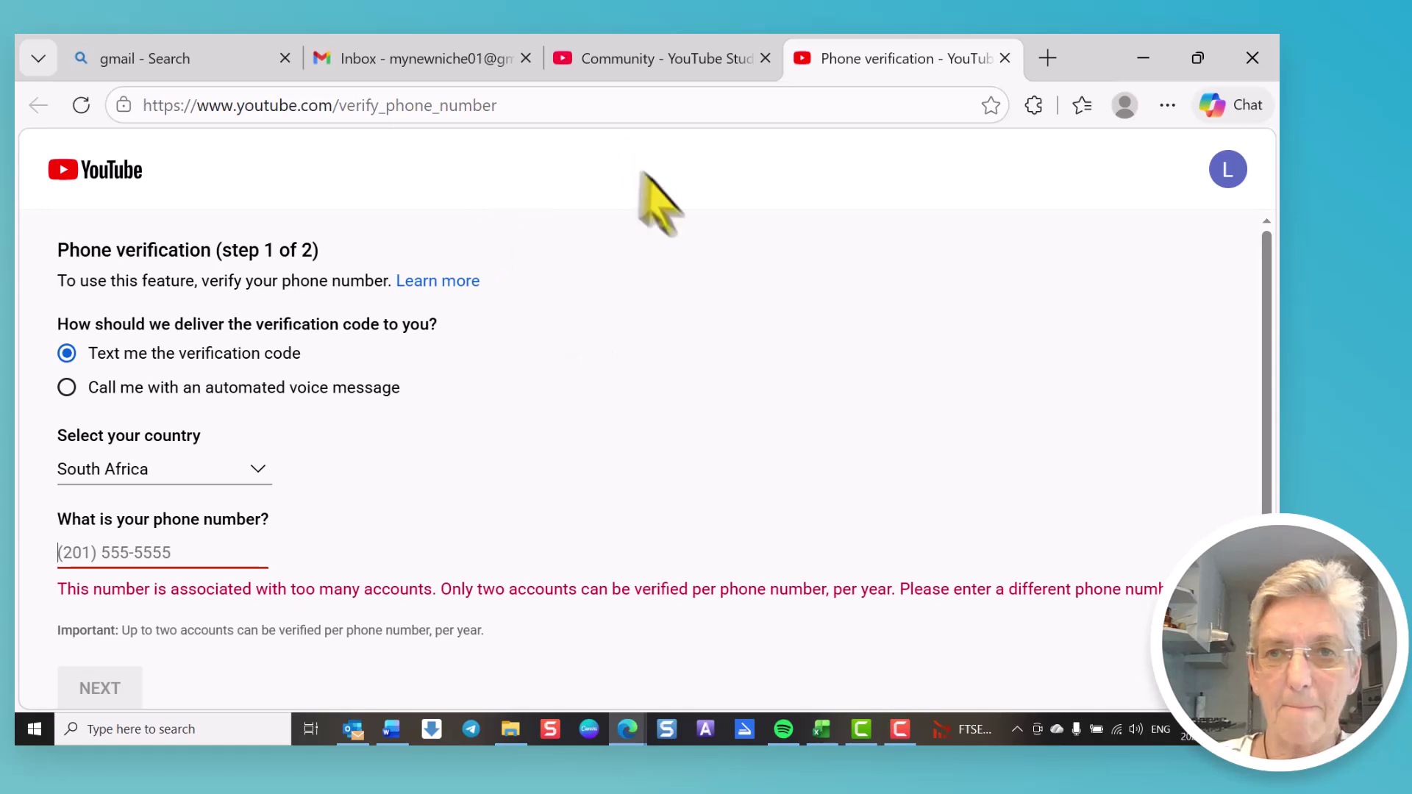
Step: Close phone verification, review 3. Advanced features requirements, and go to General settings
key("ctrl+w")
scroll(851, 536, "down", 3)
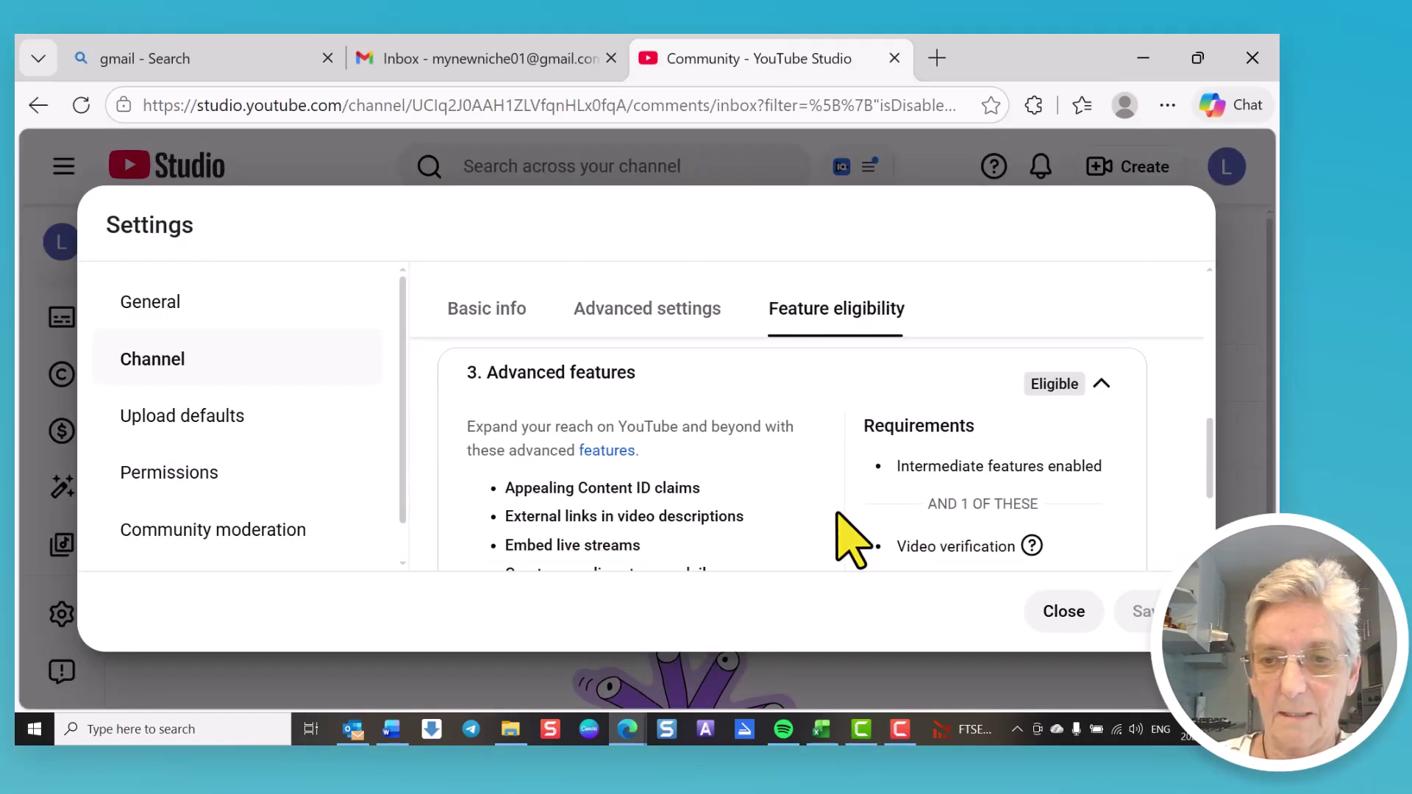
scroll(851, 536, "up", 2)
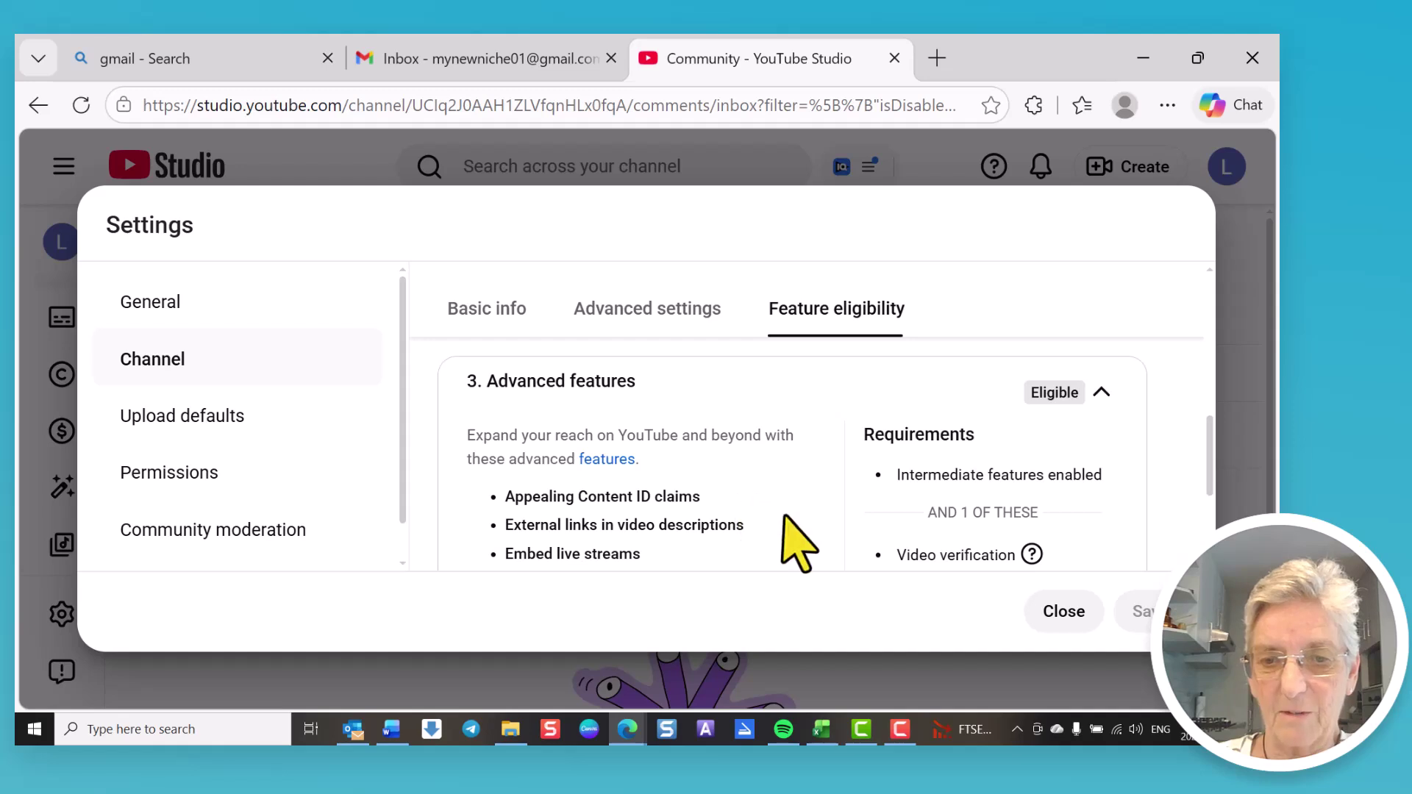
scroll(967, 511, "down", 4)
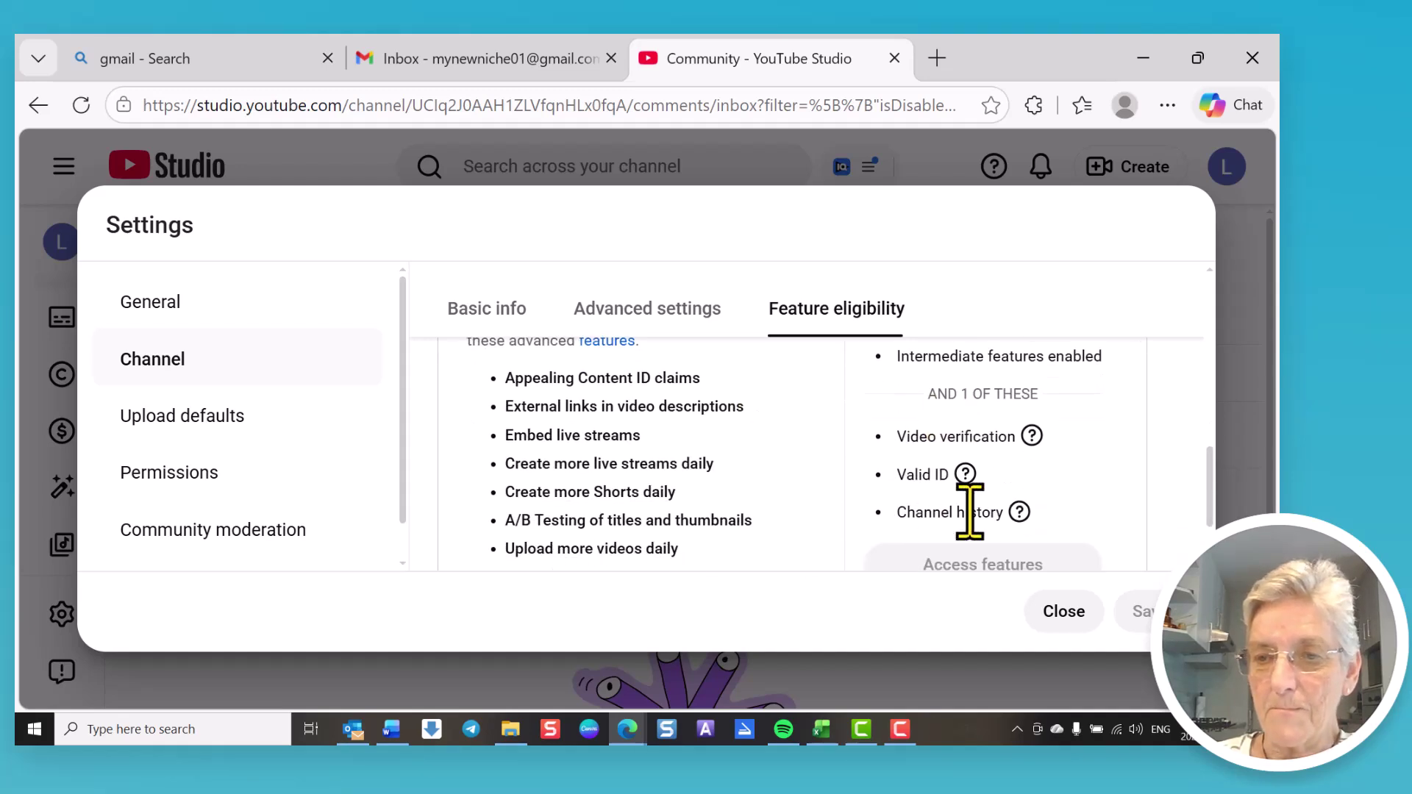
scroll(964, 515, "up", 2)
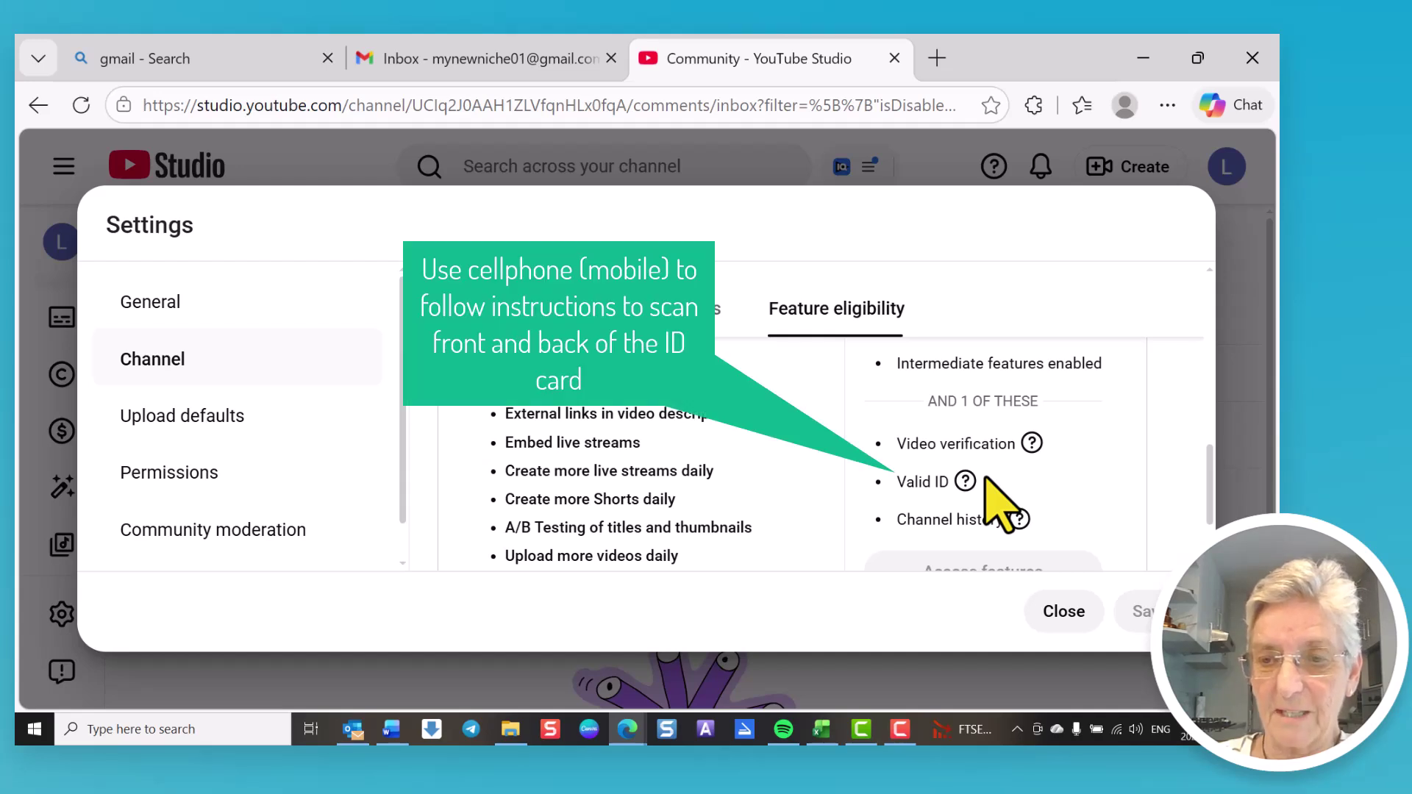
scroll(990, 485, "down", 2)
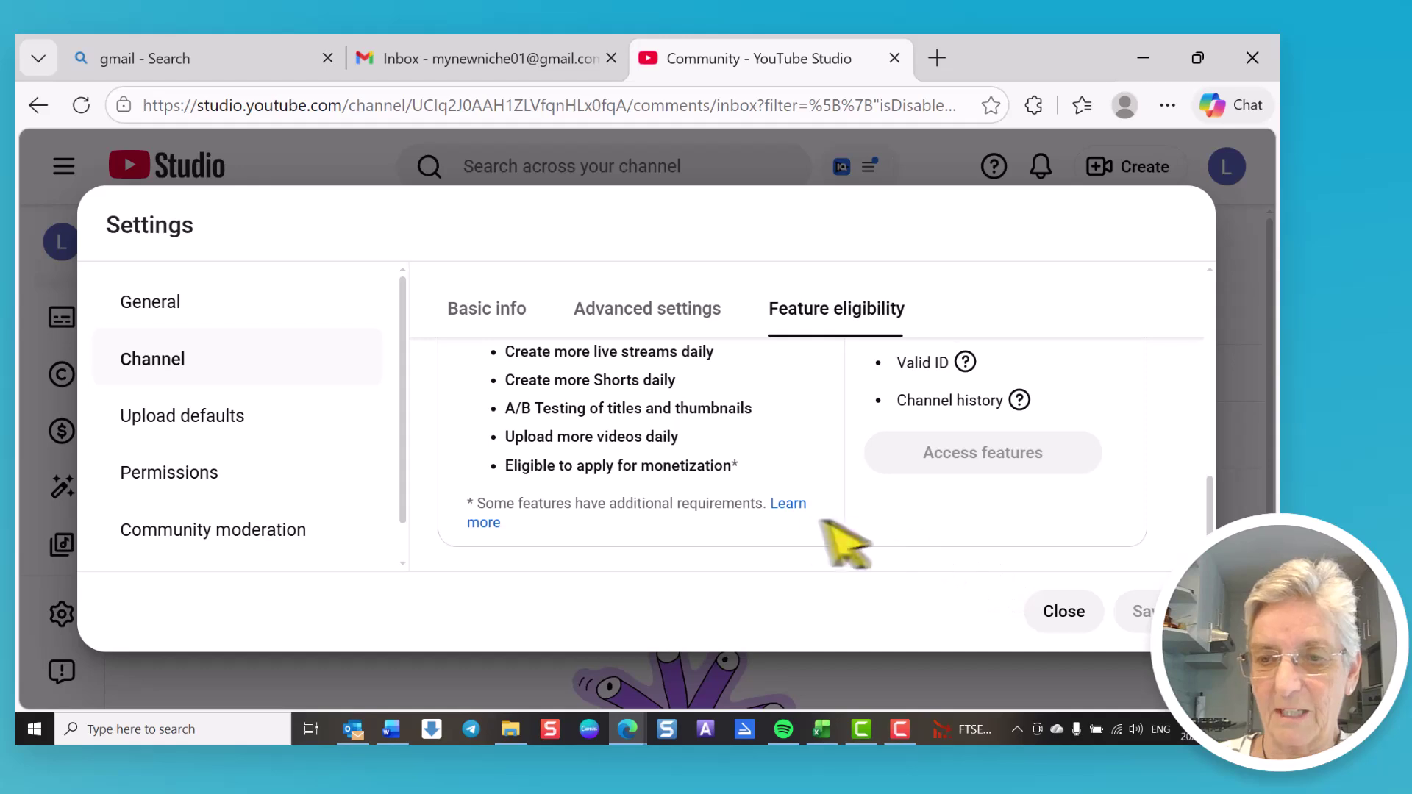
left_click(160, 303)
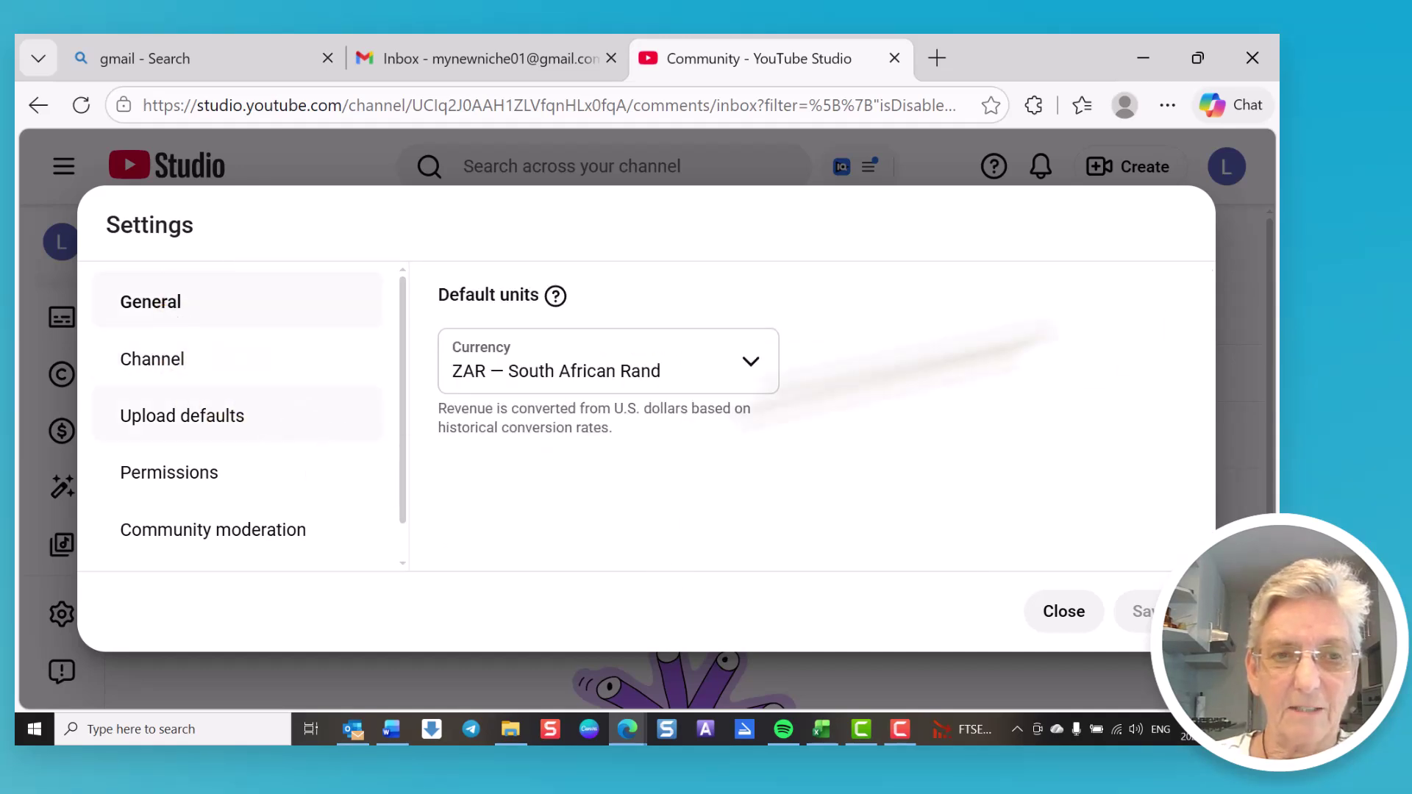
Step: Close the Settings dialog to return to the Community comments page
left_click(1062, 613)
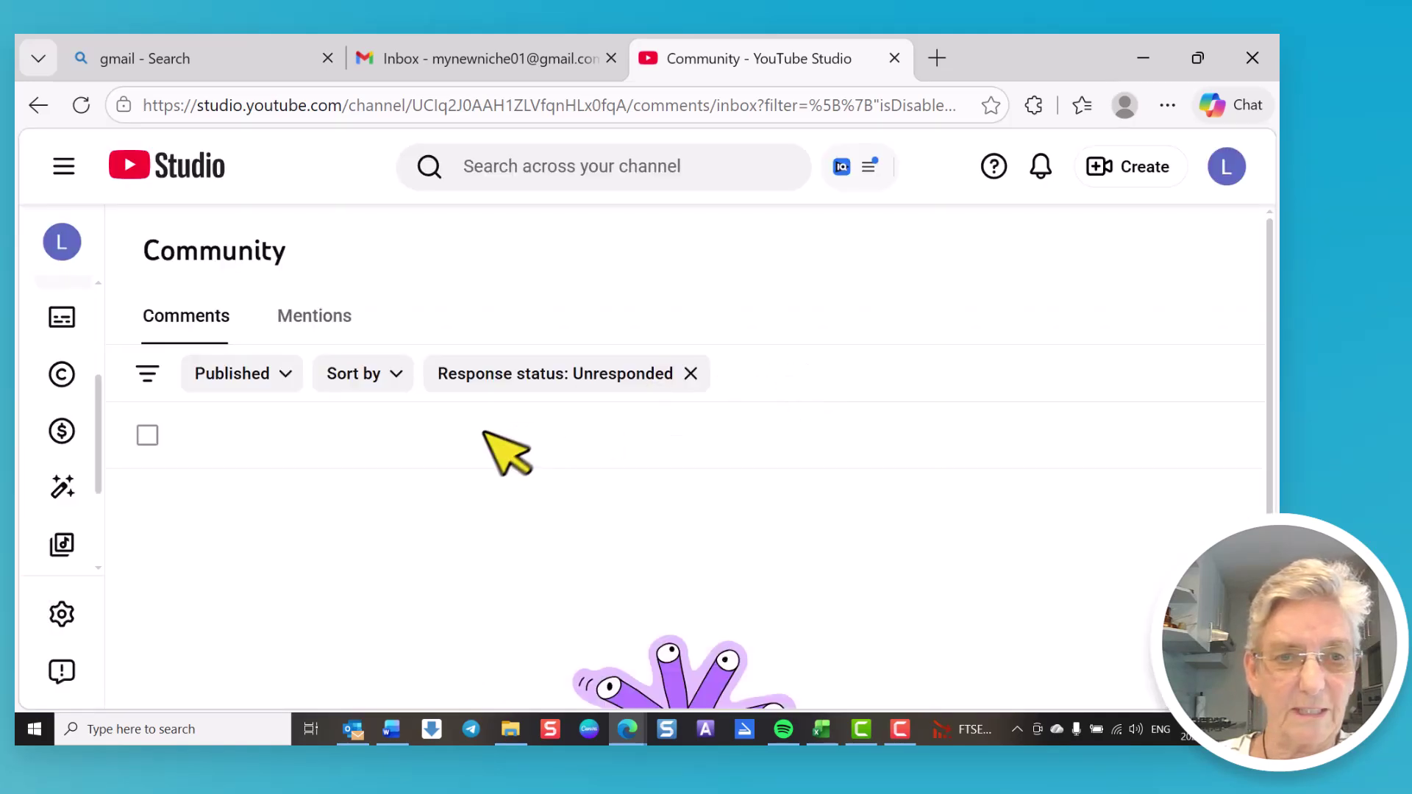